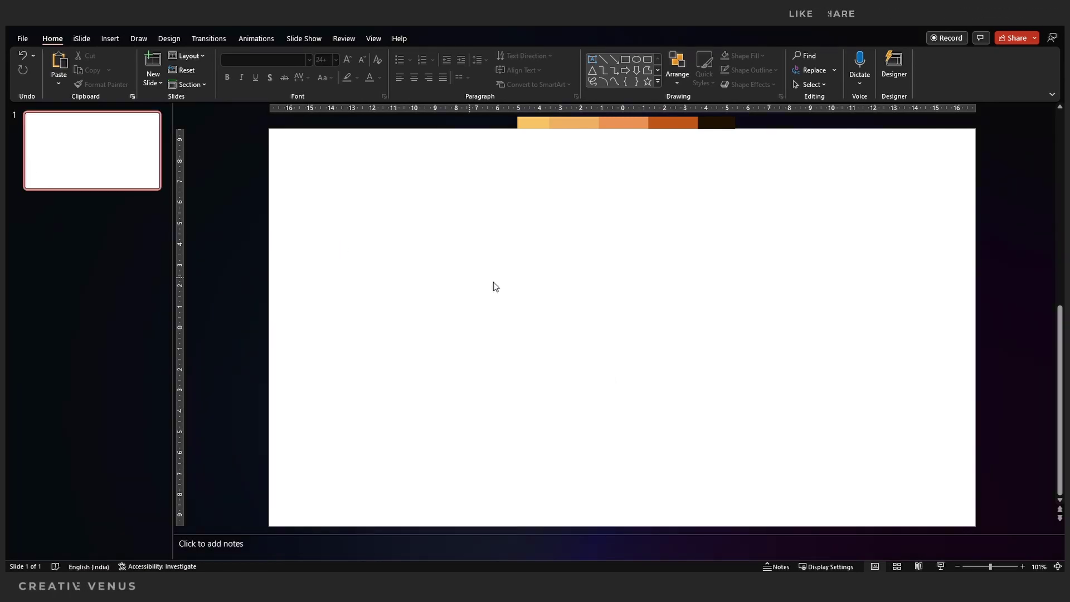
# Fill the slide background with the dark brown sampled from the colour strip above the slide
pyautogui.rightClick(488, 241)
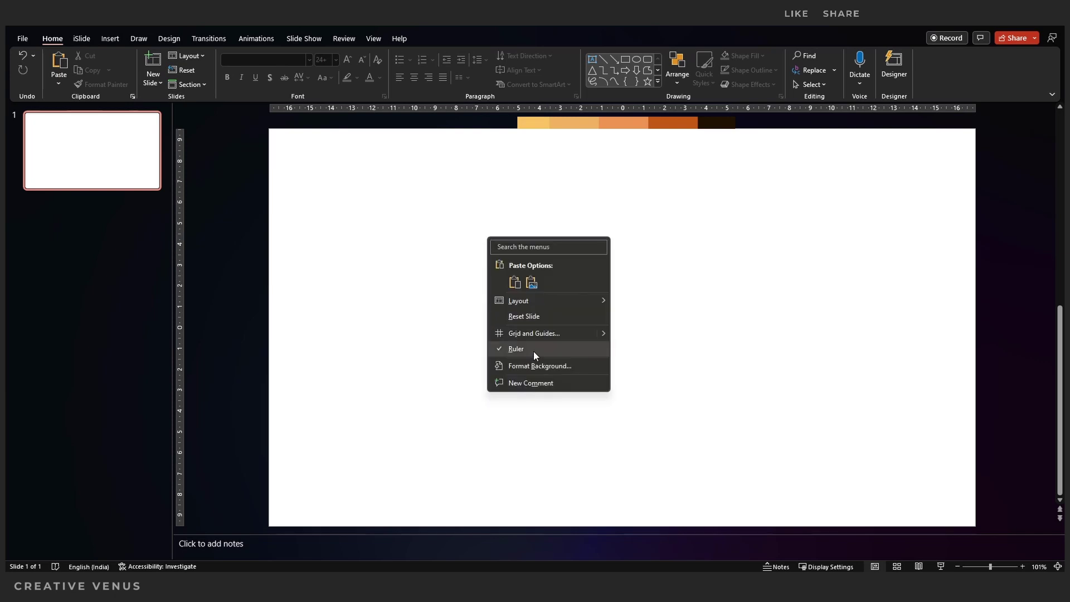
pyautogui.click(534, 365)
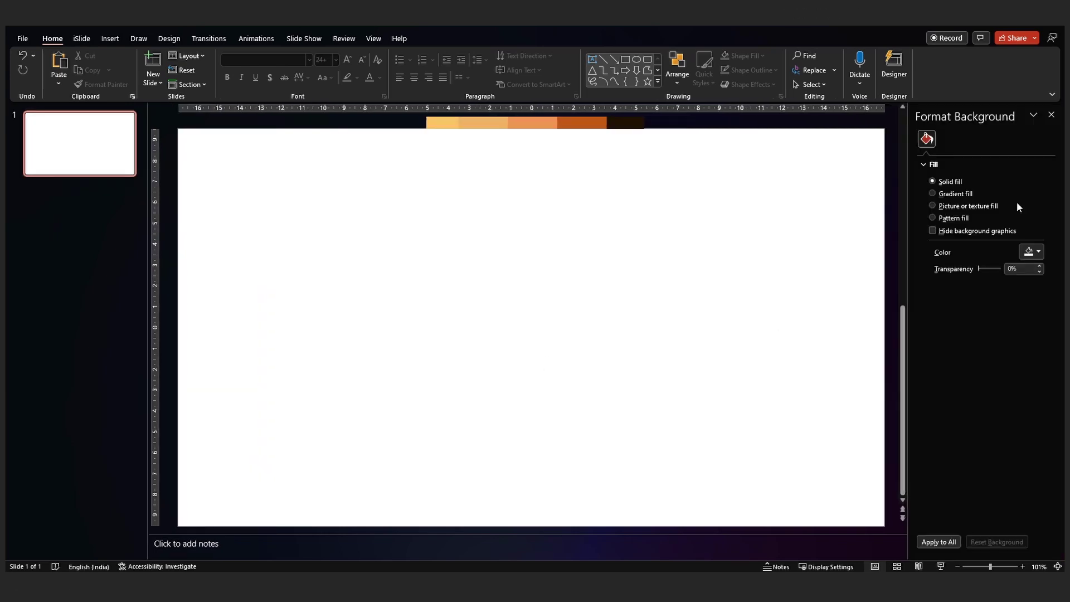
pyautogui.click(1039, 251)
pyautogui.click(991, 397)
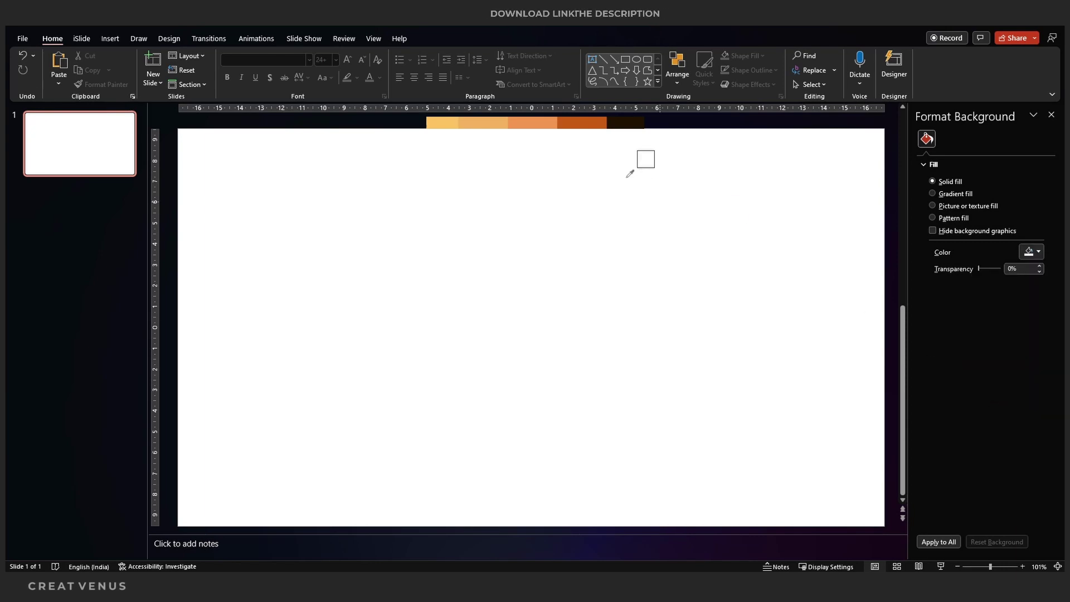
pyautogui.click(623, 122)
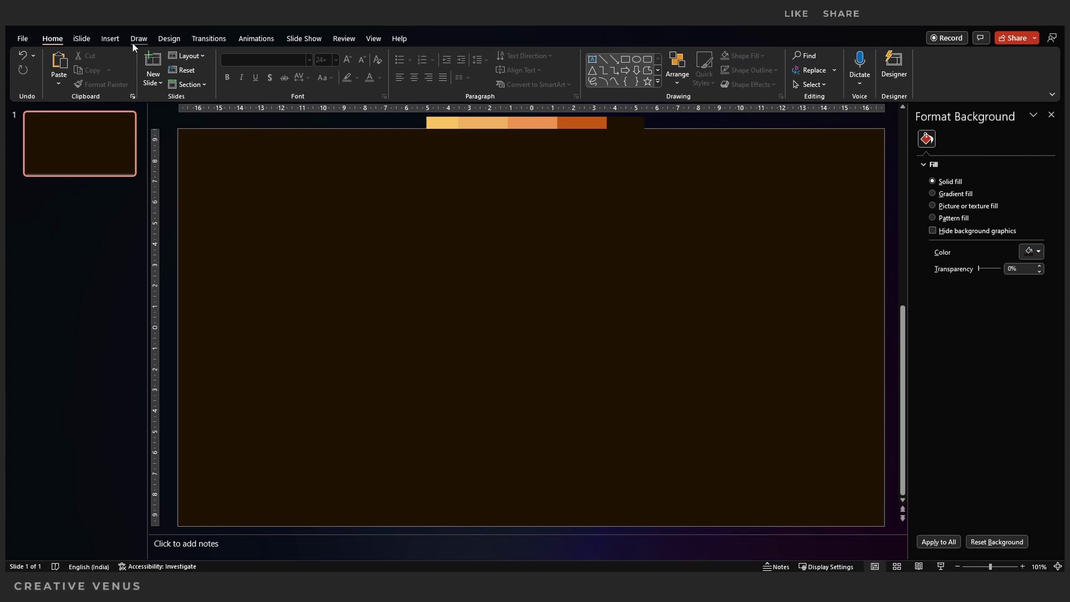
pyautogui.click(112, 44)
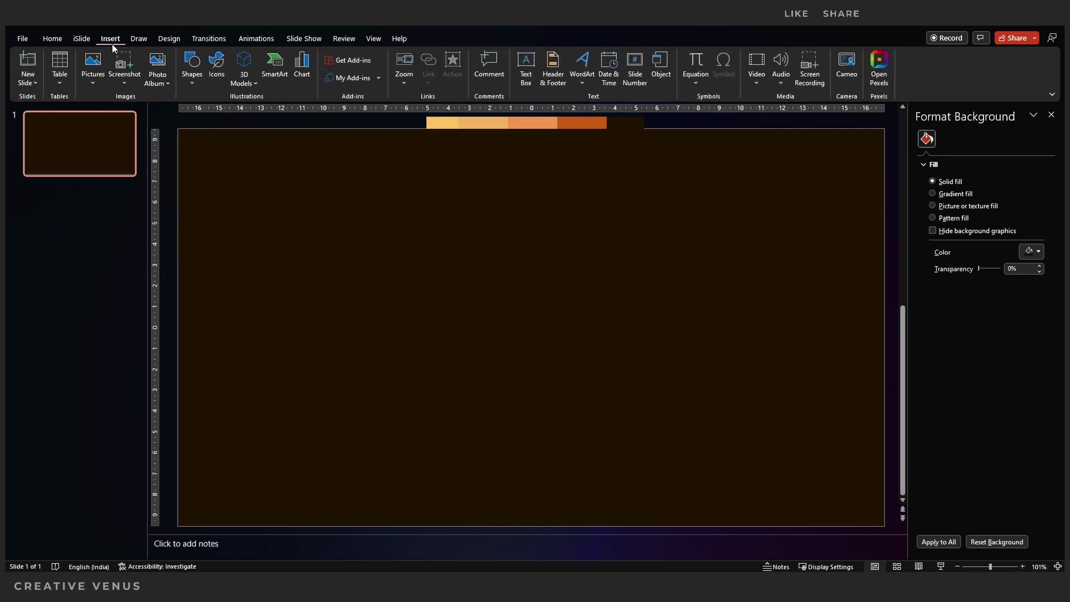
# Draw a large circle and position it in the slide's upper left
pyautogui.click(188, 80)
pyautogui.click(229, 111)
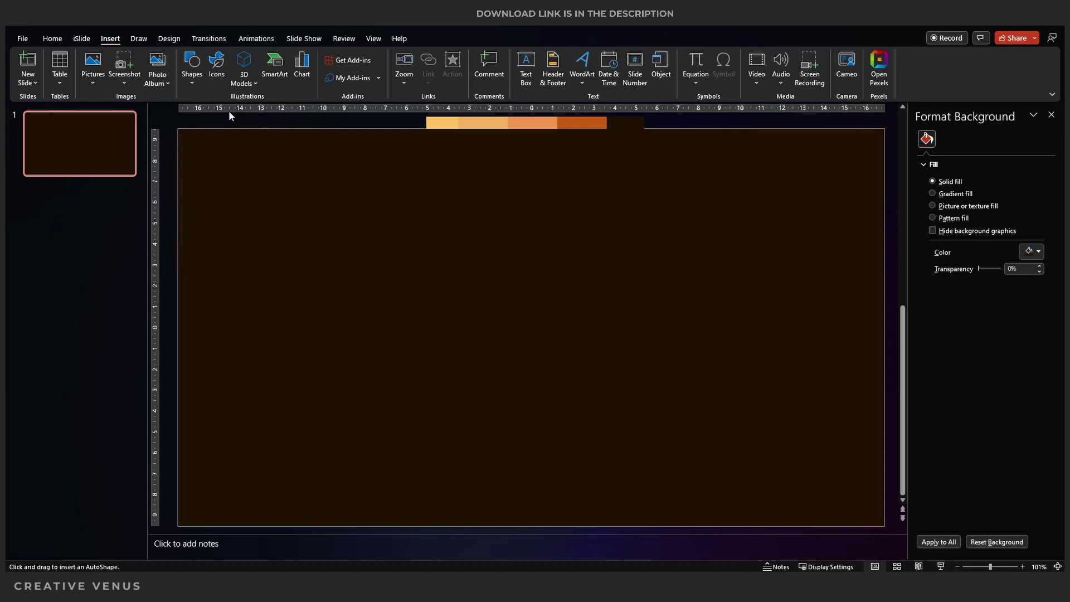
pyautogui.moveTo(370, 209); pyautogui.dragTo(616, 449)
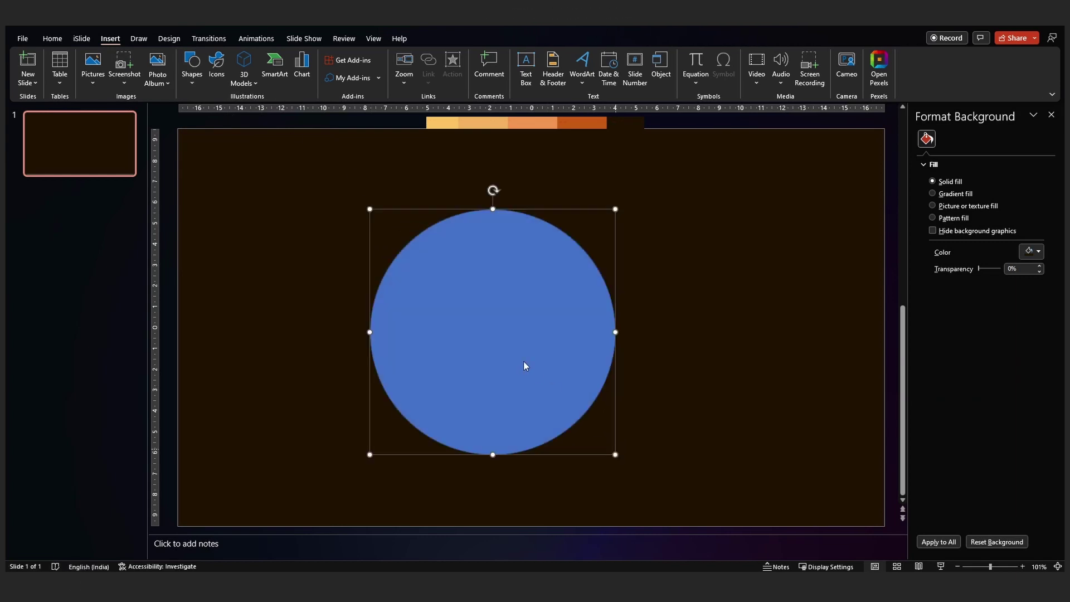
pyautogui.moveTo(522, 360); pyautogui.dragTo(407, 303)
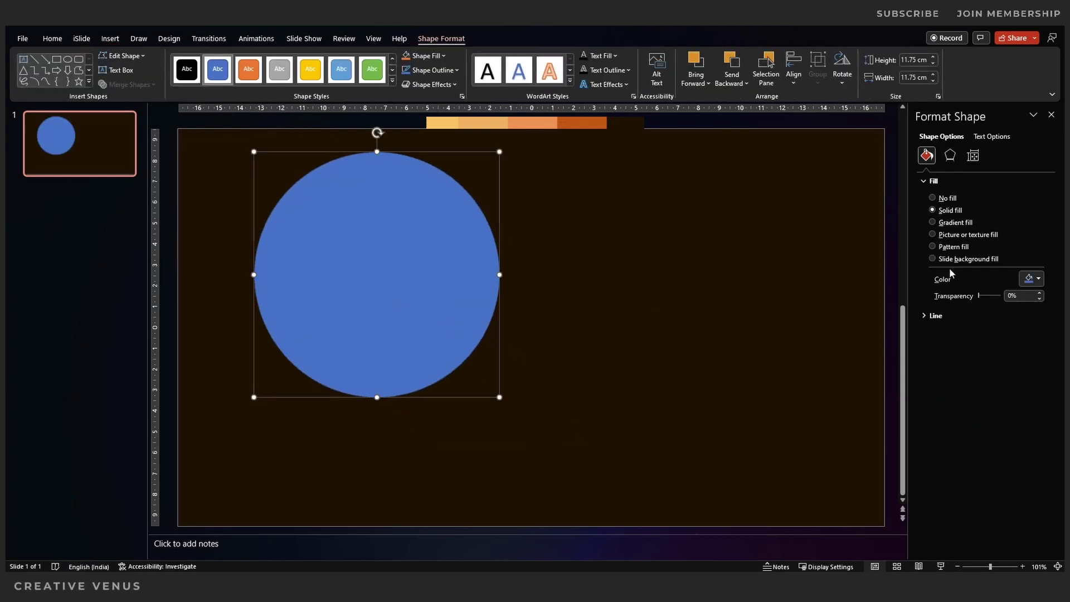
# Give the circle a top-left radial gradient with its first stop sampled from the orange bar
pyautogui.click(953, 223)
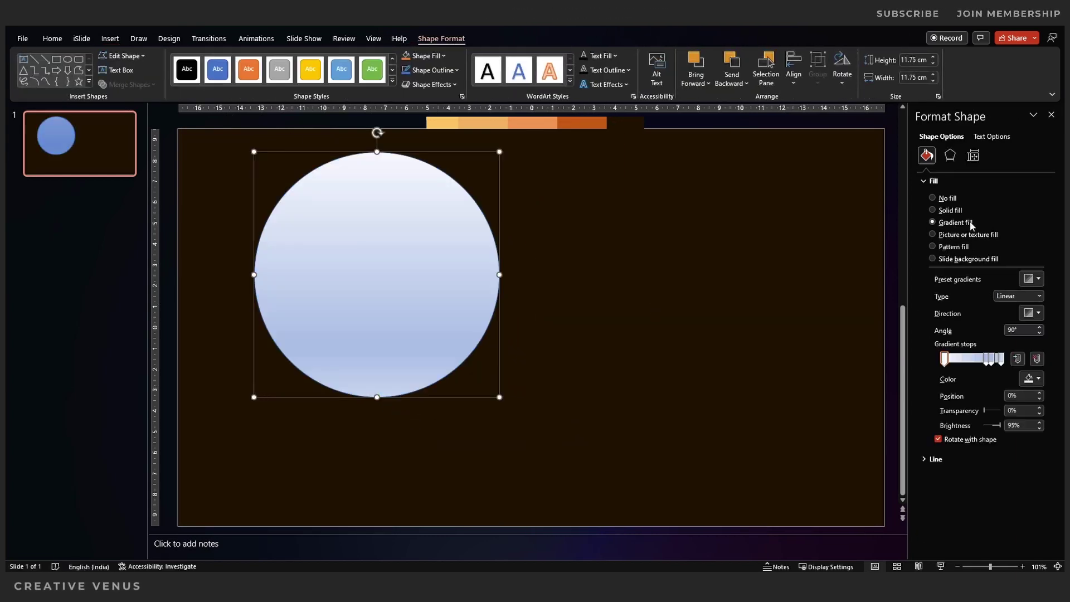
pyautogui.click(1039, 296)
pyautogui.click(1022, 319)
pyautogui.click(1038, 313)
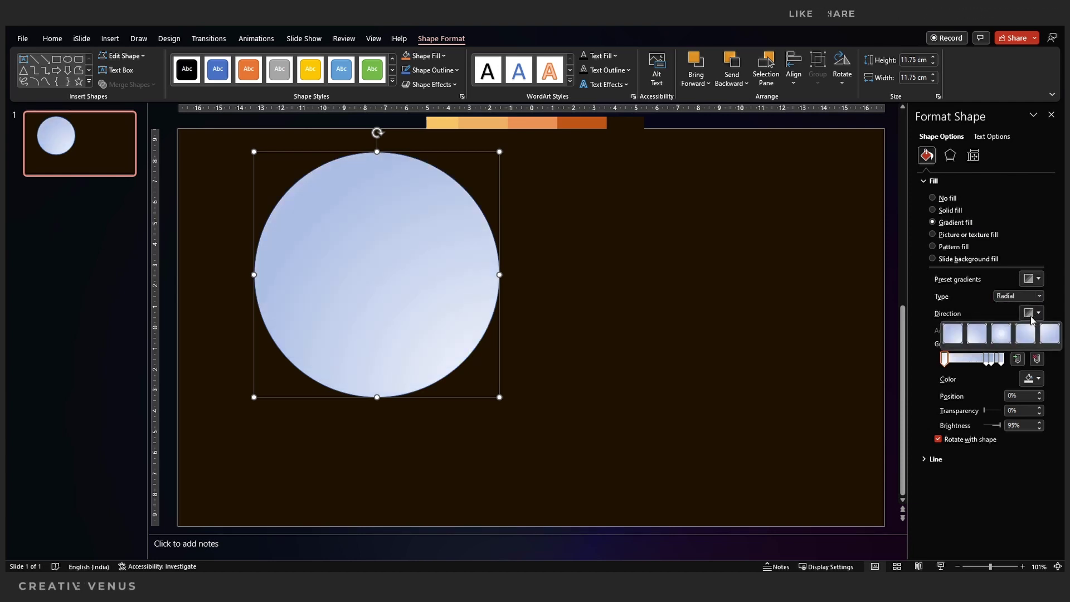
pyautogui.click(1040, 341)
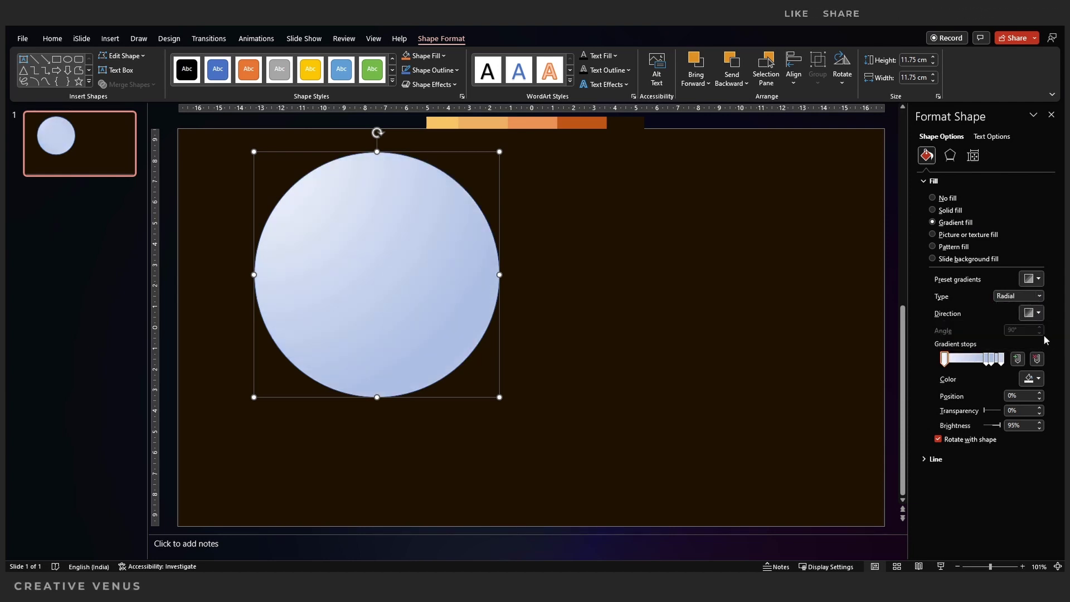
pyautogui.click(1035, 379)
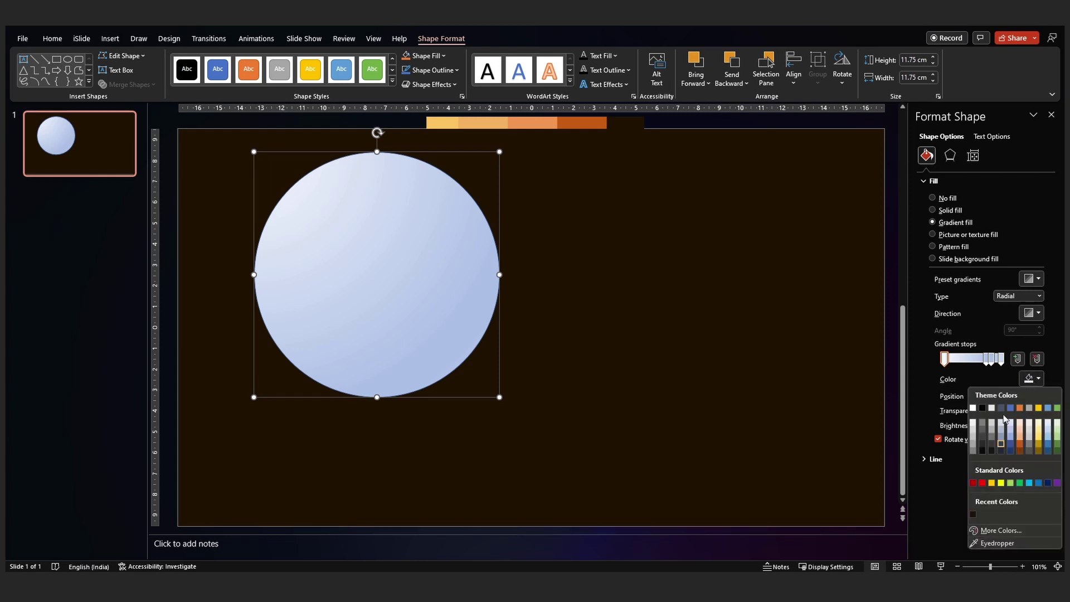
pyautogui.click(983, 542)
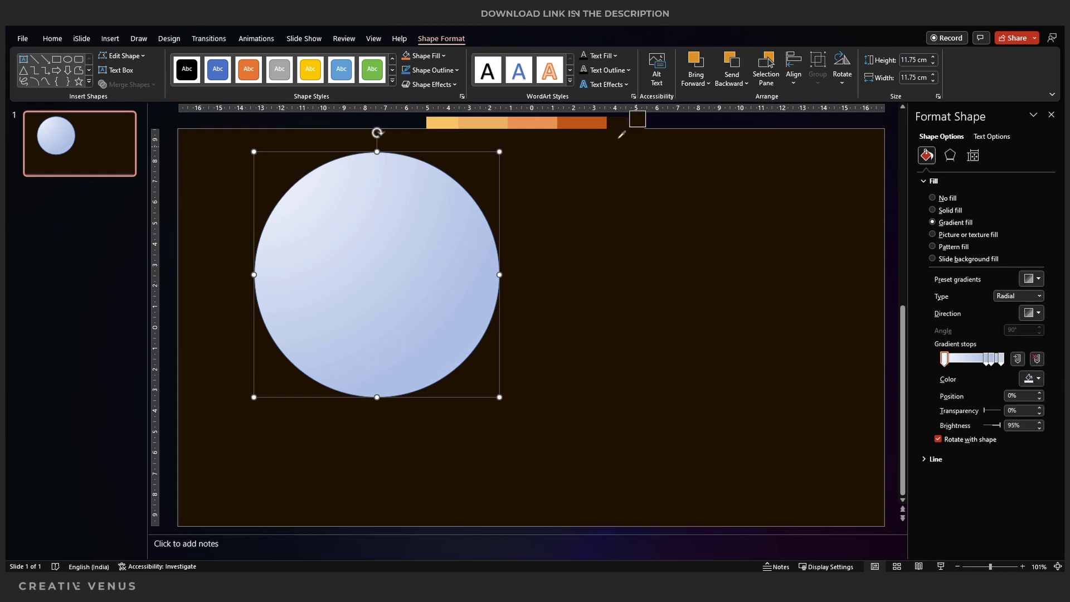
pyautogui.click(588, 123)
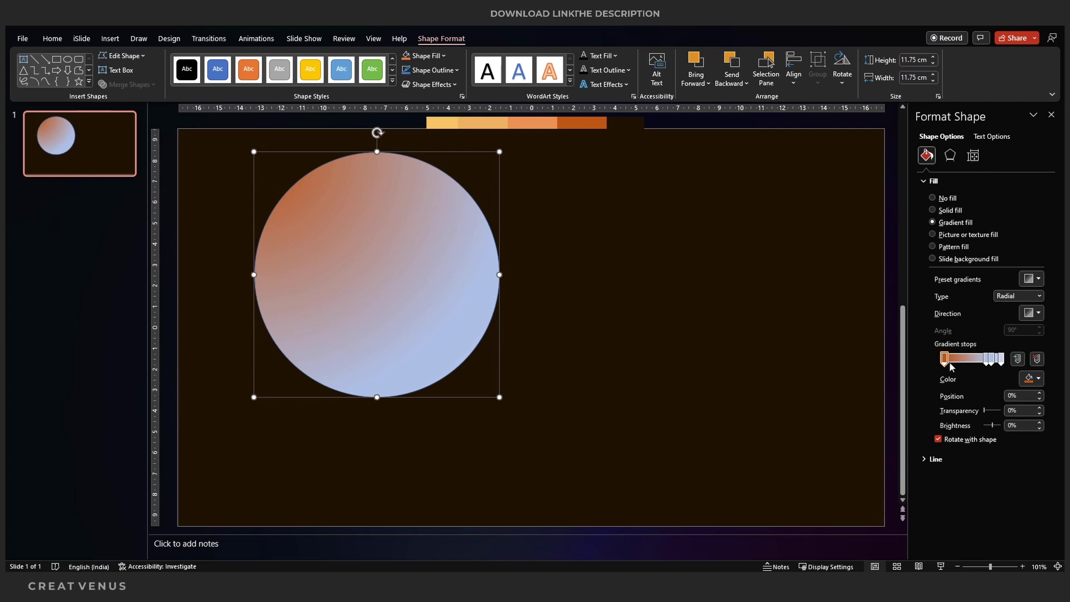
# Remove the 100% gradient stop and recolour the remaining stop moved to 100%
pyautogui.click(1036, 359)
pyautogui.moveTo(986, 360); pyautogui.dragTo(1030, 364)
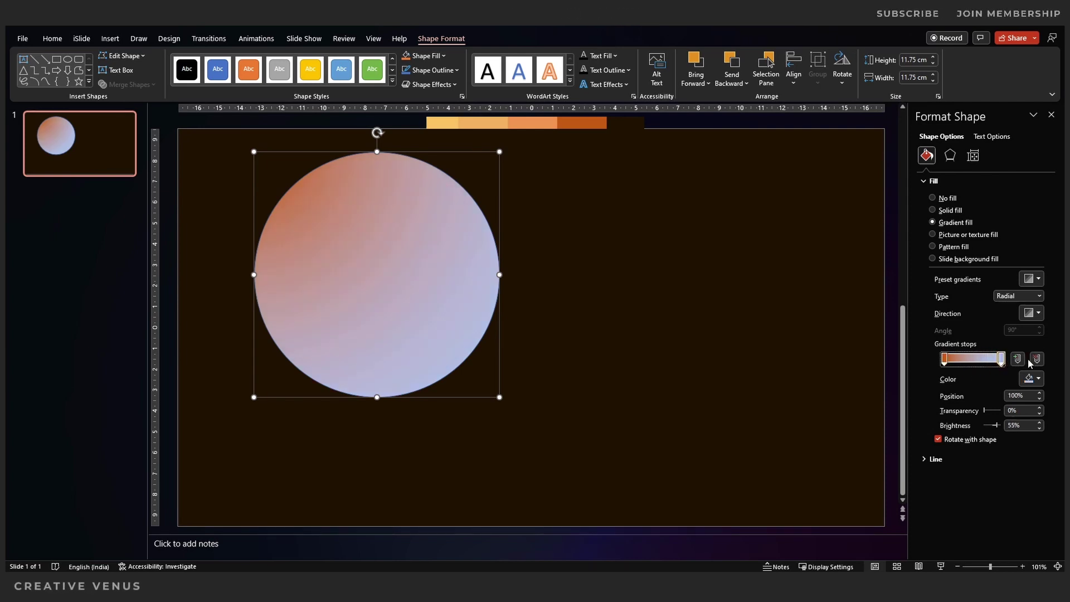
pyautogui.click(1030, 381)
pyautogui.click(984, 515)
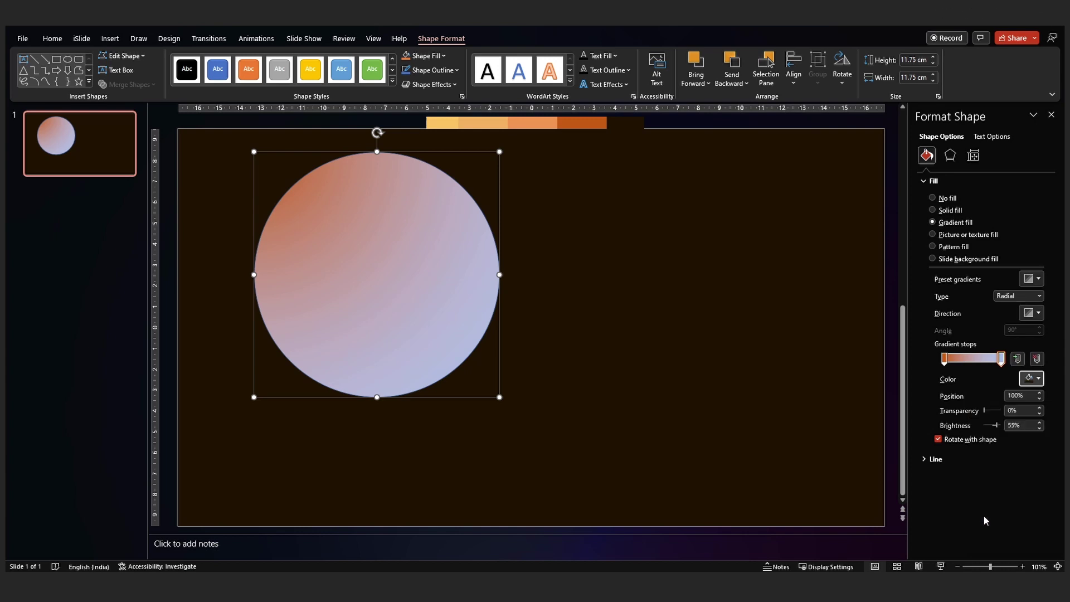
# Remove the circle's outline and set the end gradient stop to 73%
pyautogui.click(952, 460)
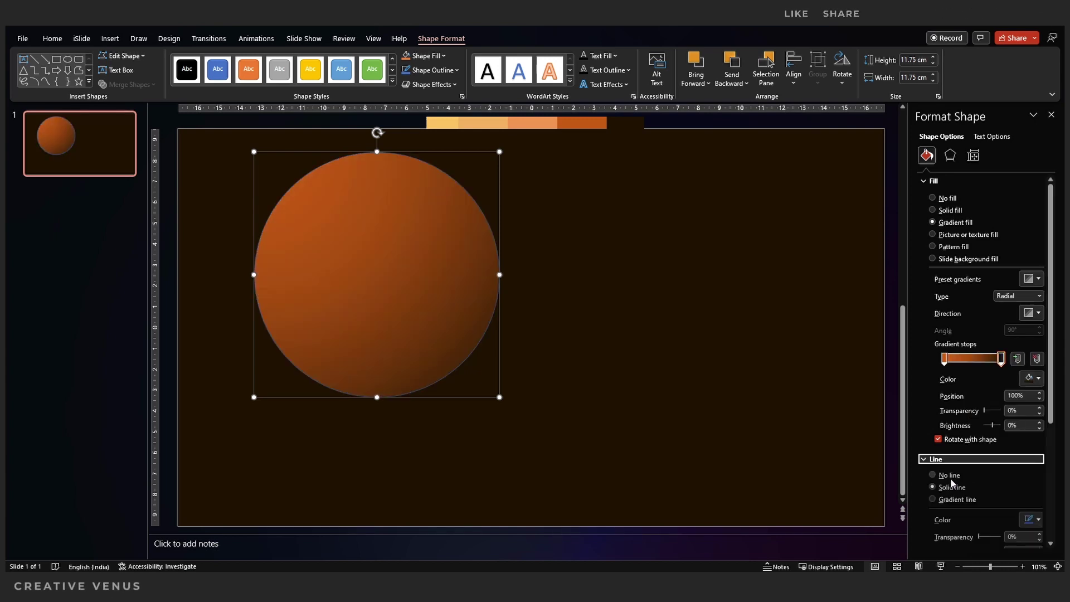
pyautogui.click(949, 475)
pyautogui.moveTo(1003, 360); pyautogui.dragTo(985, 361)
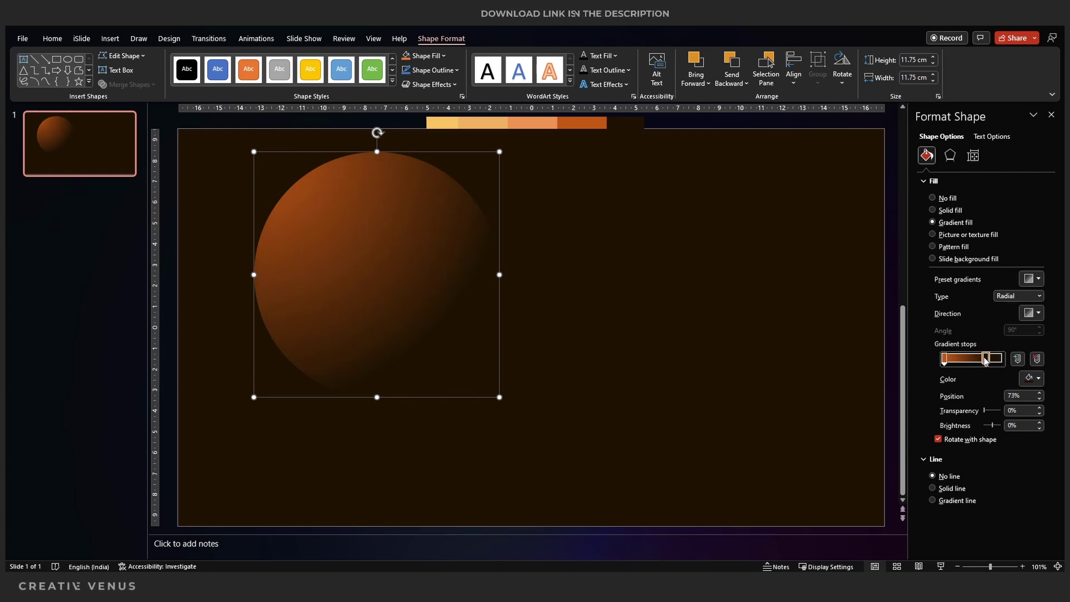
pyautogui.click(711, 369)
# Duplicate the globe to the right and enlarge the left globe to 17.09 cm
pyautogui.click(385, 291)
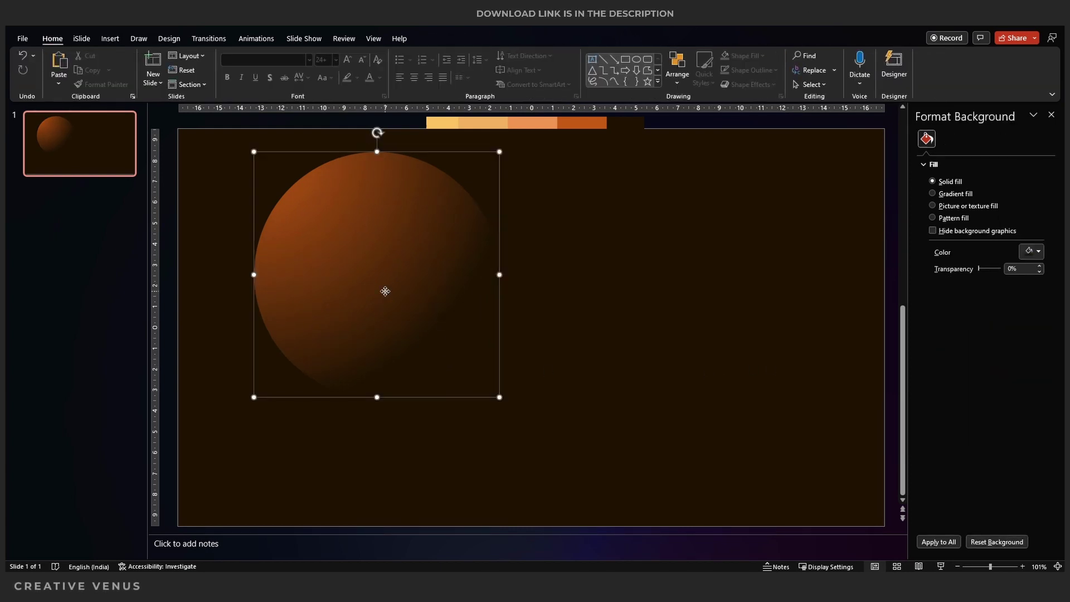
pyautogui.moveTo(380, 286); pyautogui.dragTo(674, 355)
pyautogui.click(440, 283)
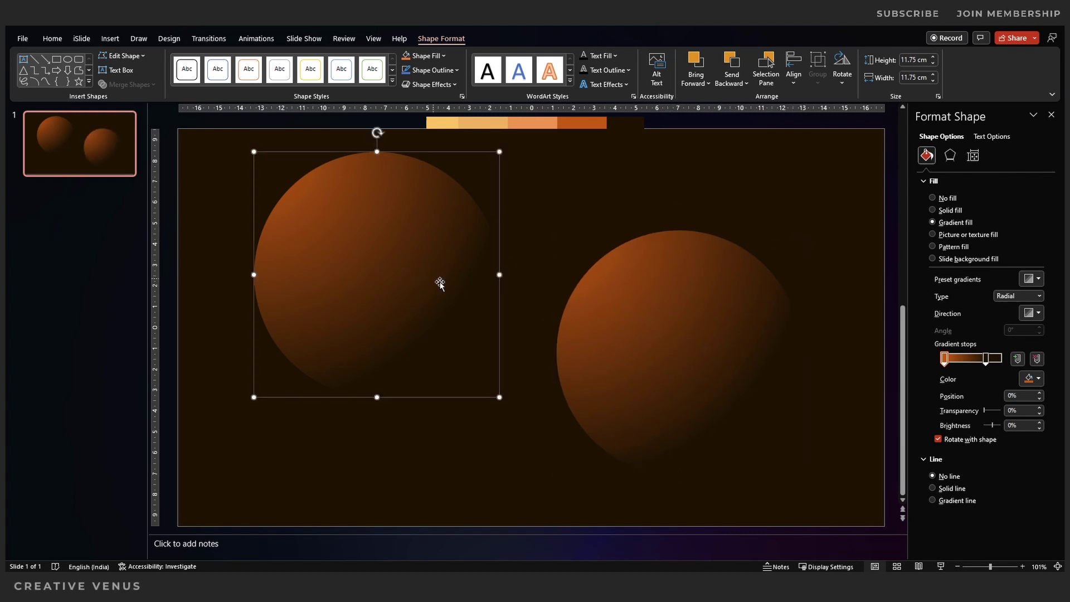
pyautogui.moveTo(499, 398); pyautogui.dragTo(544, 440)
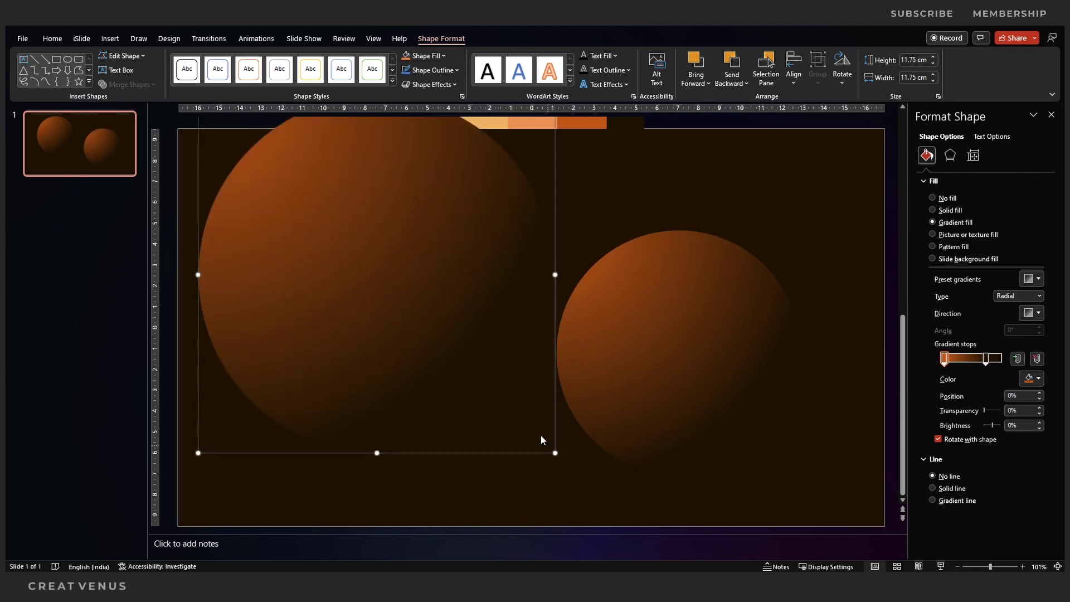
pyautogui.moveTo(432, 332)
pyautogui.mouseDown()
pyautogui.moveTo(442, 369)
pyautogui.moveTo(425, 339)
pyautogui.mouseUp()
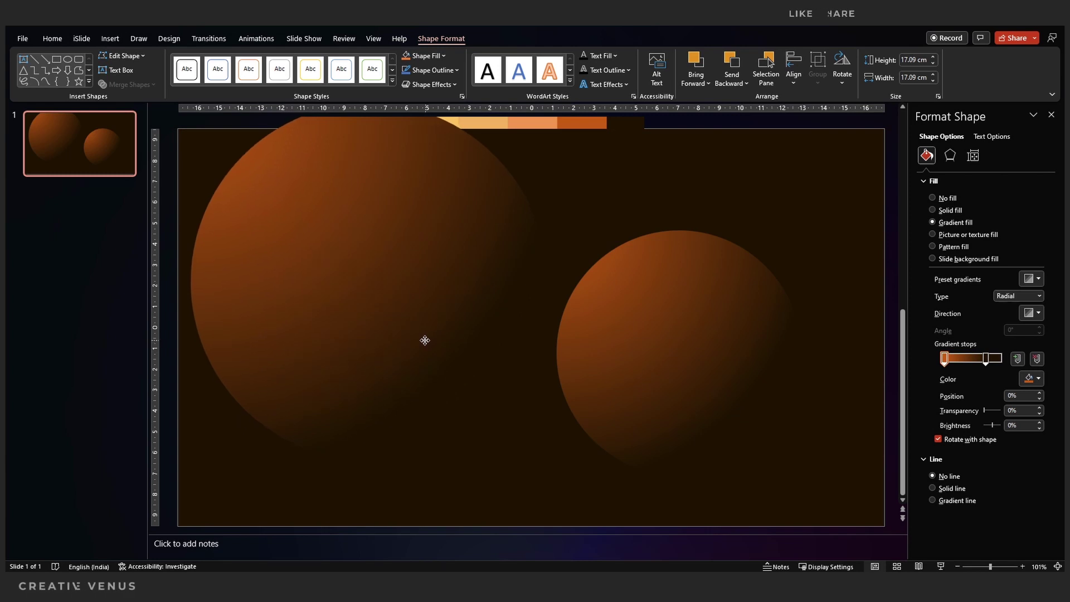
# Darken the right globe's orange gradient stop to brown #652F0B
pyautogui.click(657, 350)
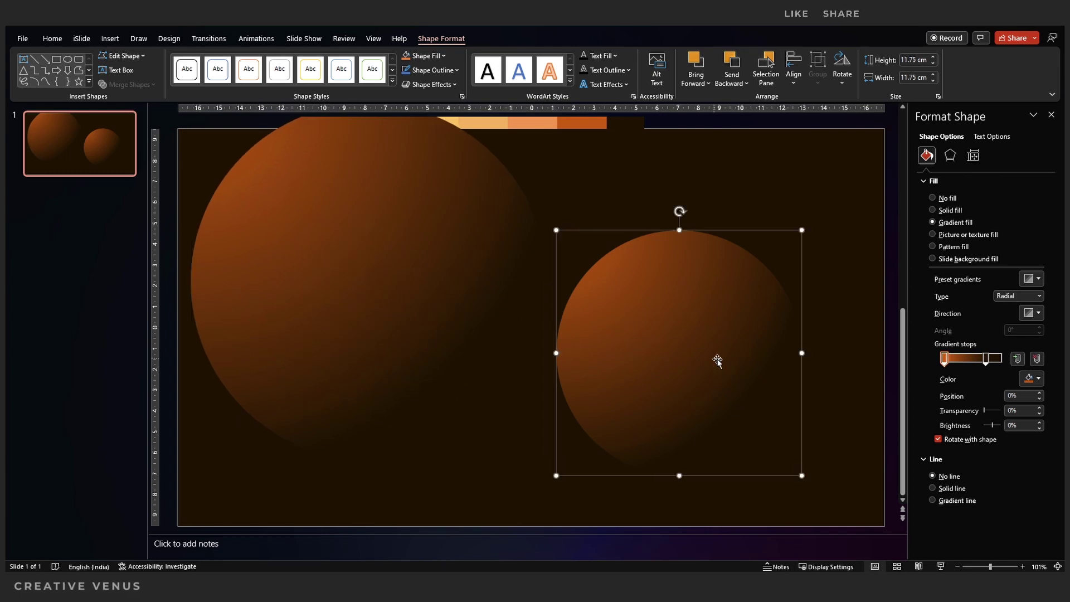
pyautogui.click(986, 359)
pyautogui.click(1028, 379)
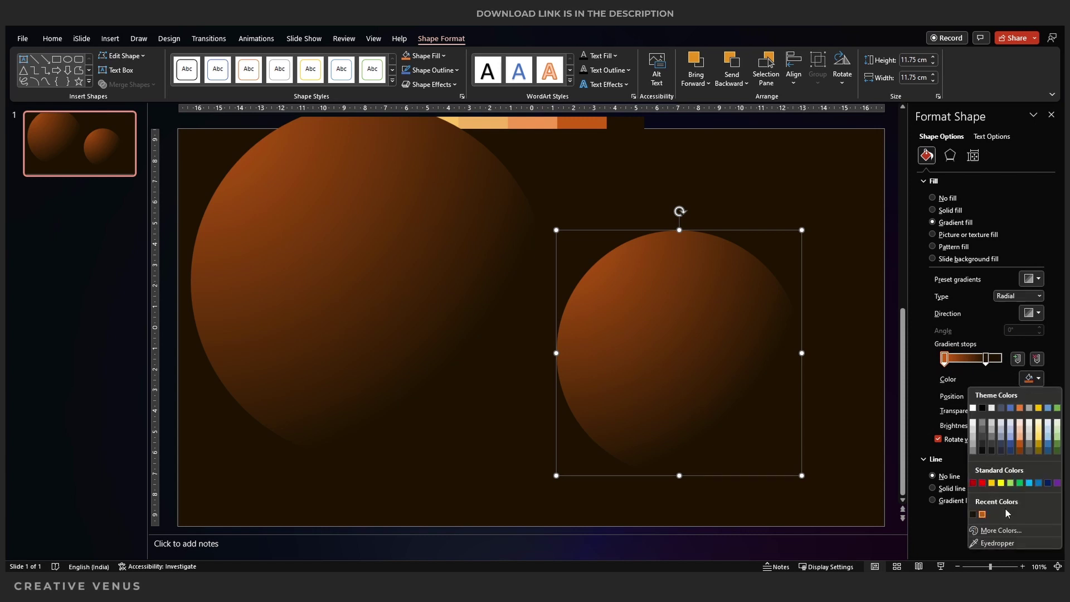
pyautogui.click(1001, 531)
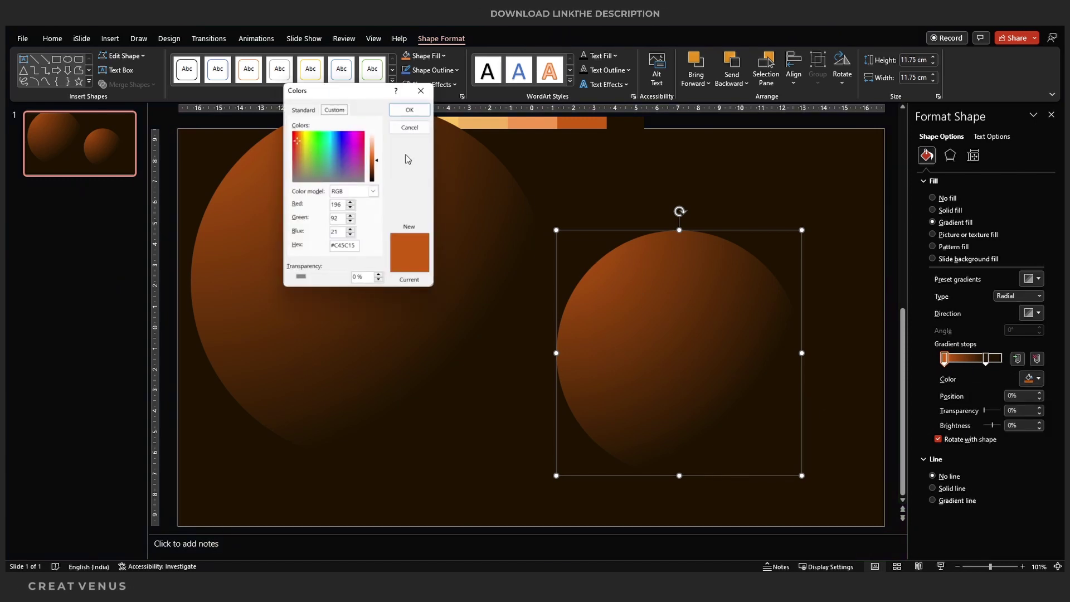
pyautogui.moveTo(377, 162); pyautogui.dragTo(378, 171)
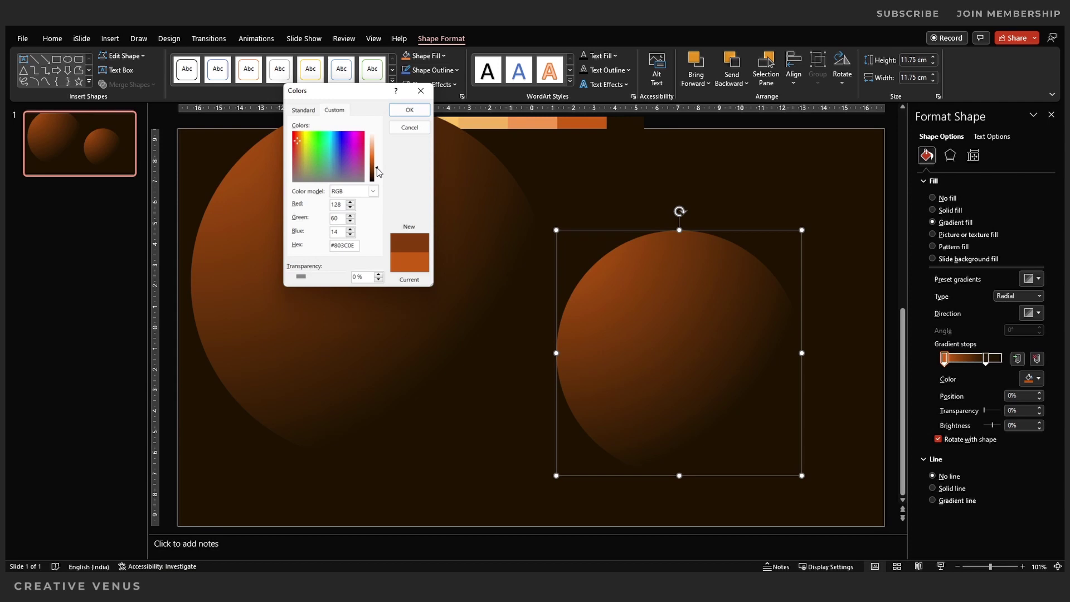
pyautogui.click(410, 110)
pyautogui.click(467, 397)
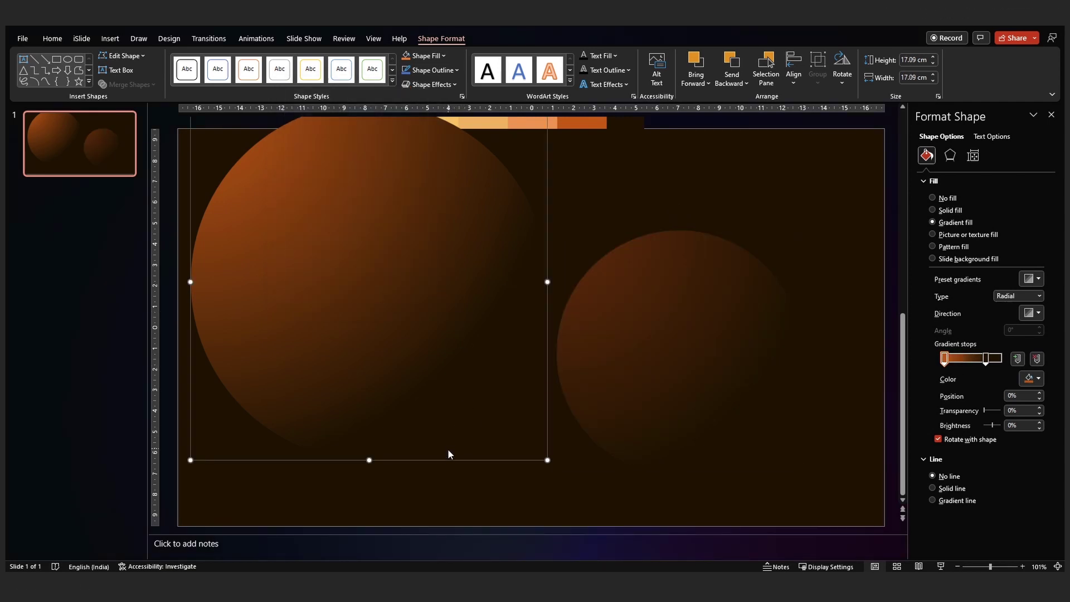
pyautogui.click(448, 470)
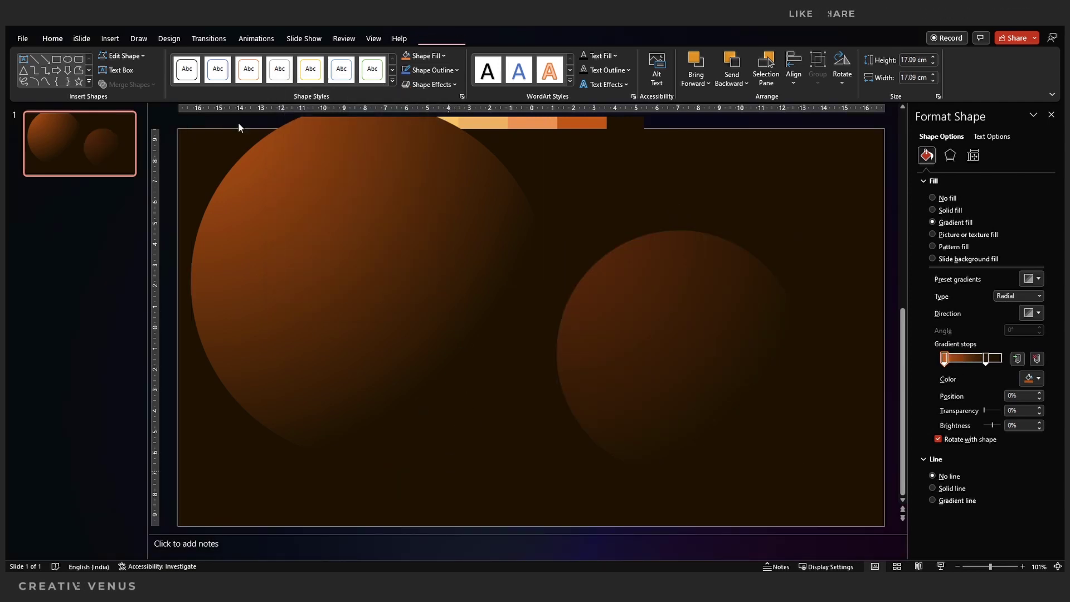
# Draw a donut ring lower right and fill it with the dark background colour
pyautogui.click(108, 38)
pyautogui.click(189, 77)
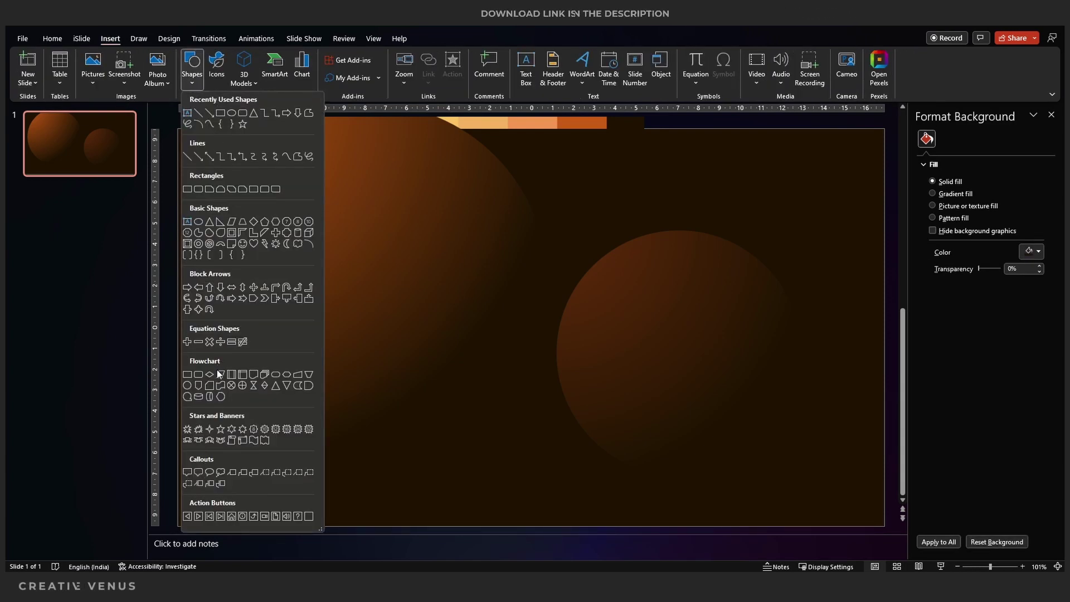
pyautogui.click(196, 246)
pyautogui.moveTo(547, 238); pyautogui.dragTo(699, 389)
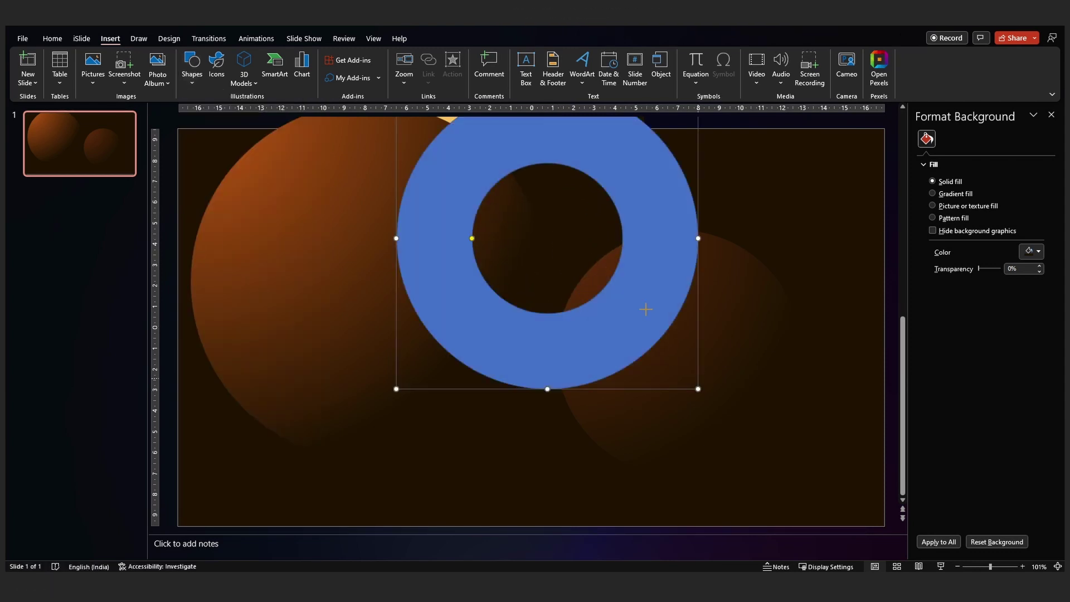
pyautogui.moveTo(634, 301); pyautogui.dragTo(748, 396)
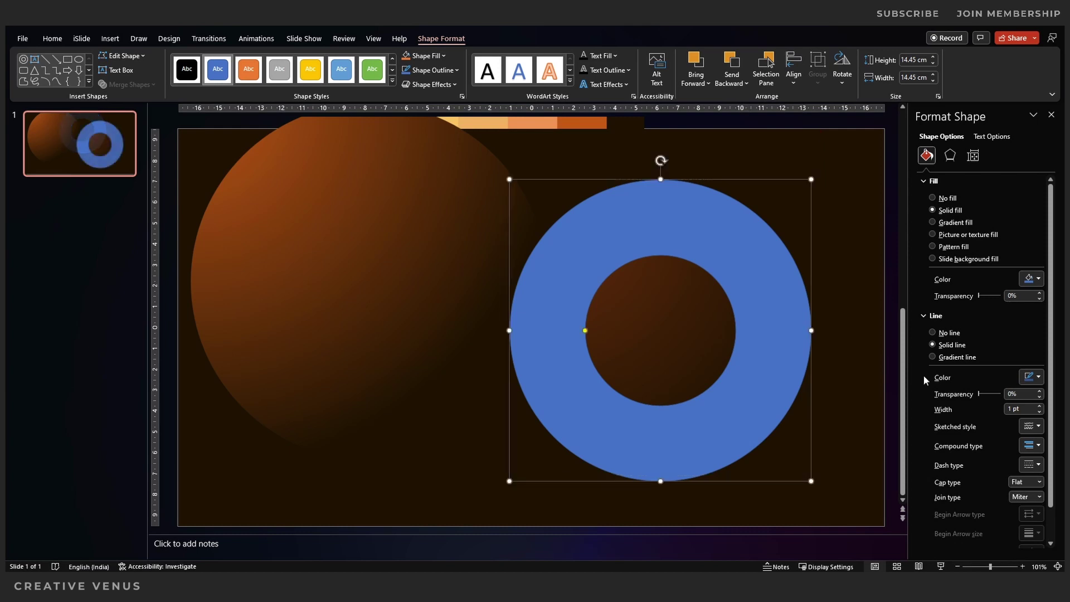
pyautogui.click(954, 333)
pyautogui.click(1032, 279)
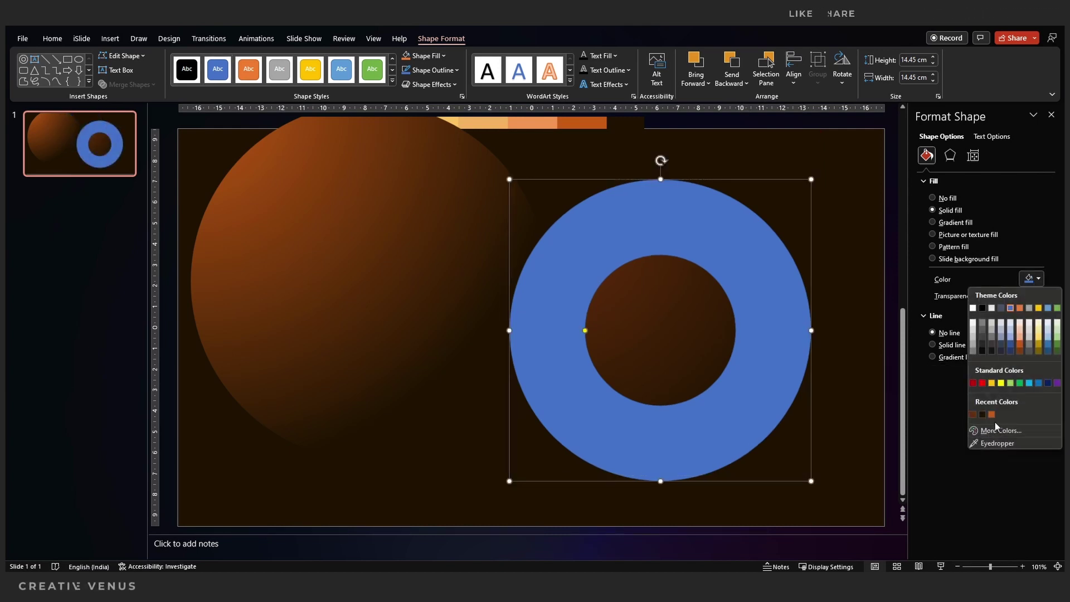
pyautogui.click(984, 416)
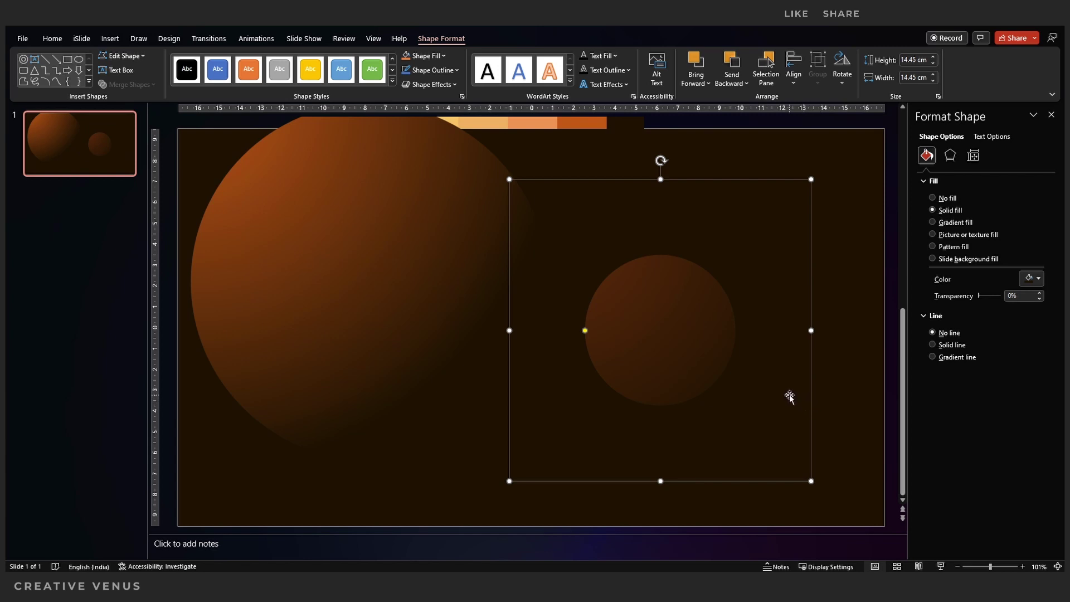
# Move the small globe right and down, and the large globe down and right
pyautogui.moveTo(754, 391); pyautogui.dragTo(798, 410)
pyautogui.click(403, 316)
pyautogui.moveTo(403, 316); pyautogui.dragTo(429, 305)
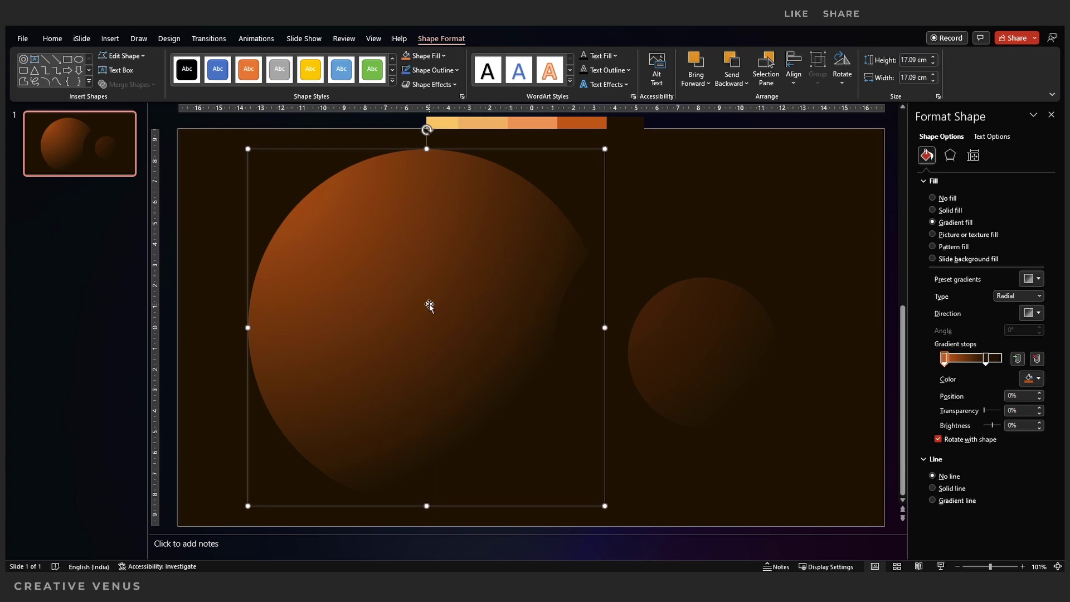
# Shift the large globe slightly left and move the small globe up-left
pyautogui.click(725, 215)
pyautogui.click(500, 253)
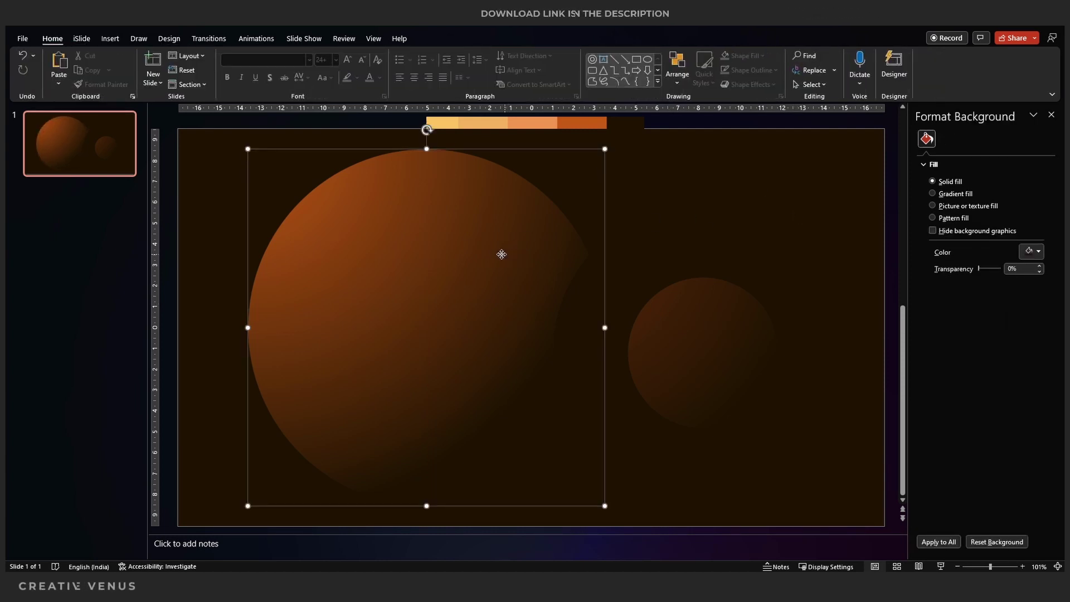
pyautogui.moveTo(492, 251); pyautogui.dragTo(466, 255)
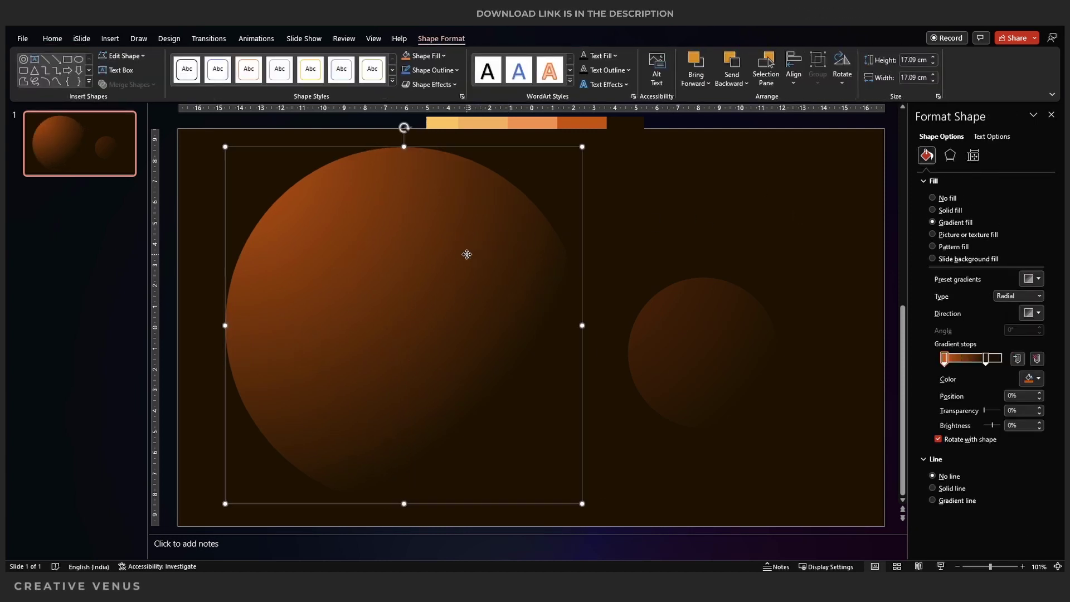
pyautogui.moveTo(602, 297); pyautogui.dragTo(315, 252)
# Enlarge the ring group to 17.09 cm and move it further left
pyautogui.moveTo(557, 470); pyautogui.dragTo(586, 497)
pyautogui.moveTo(504, 427); pyautogui.dragTo(825, 458)
pyautogui.click(502, 494)
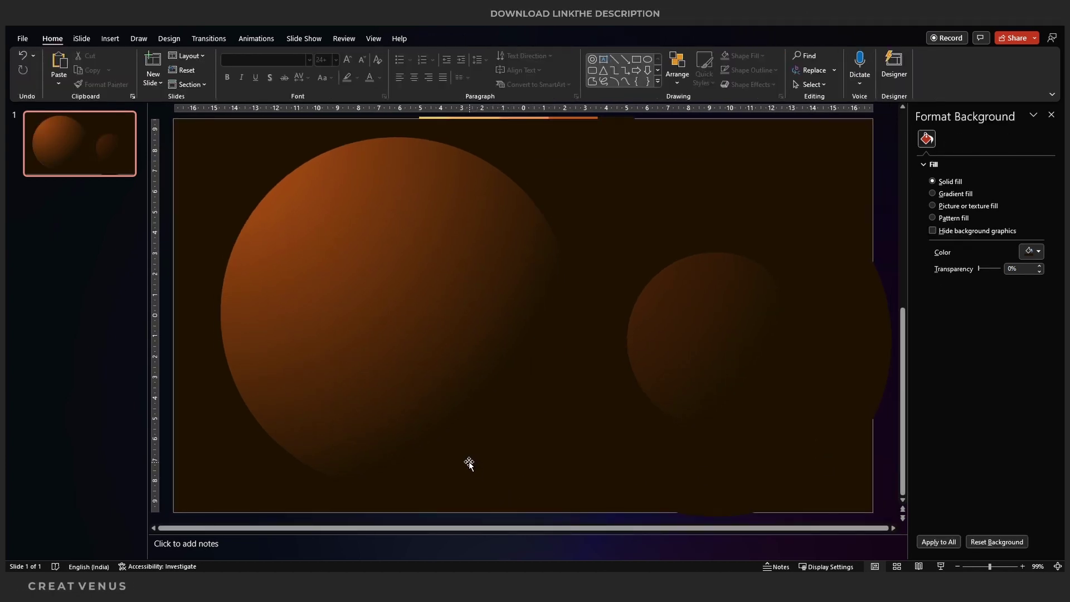
# Add a BUSINESS text box over the large globe in Montserrat font
pyautogui.click(110, 39)
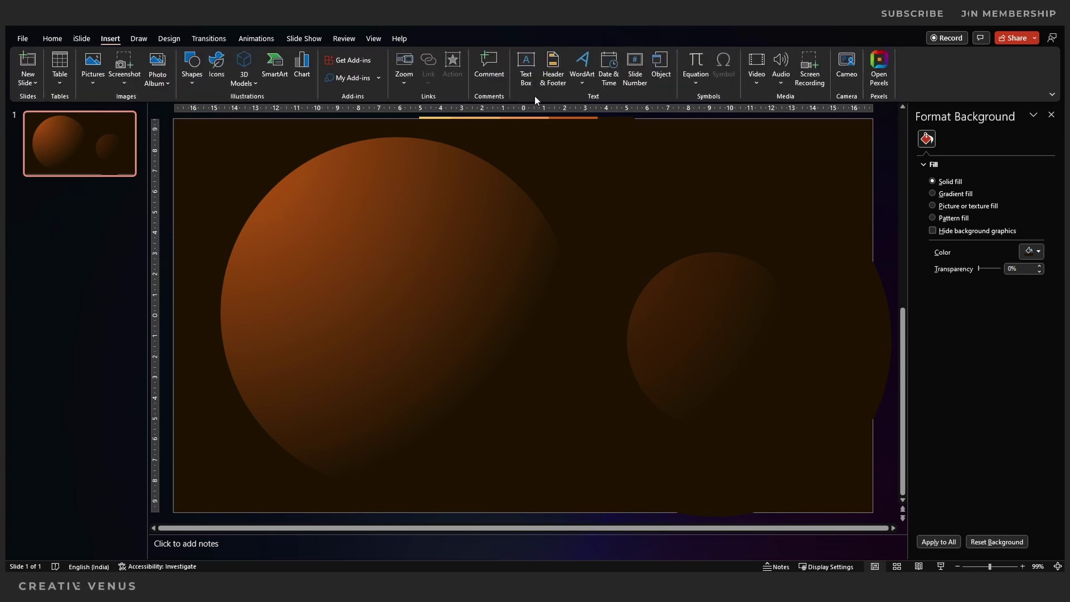
pyautogui.moveTo(285, 164); pyautogui.dragTo(528, 254)
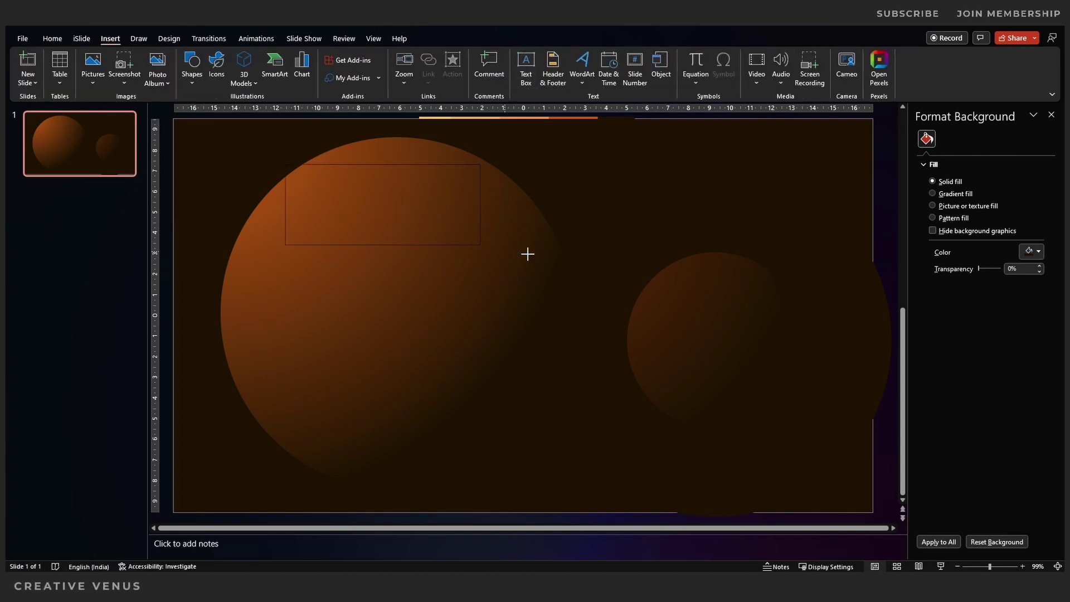
pyautogui.moveTo(634, 249); pyautogui.dragTo(634, 248)
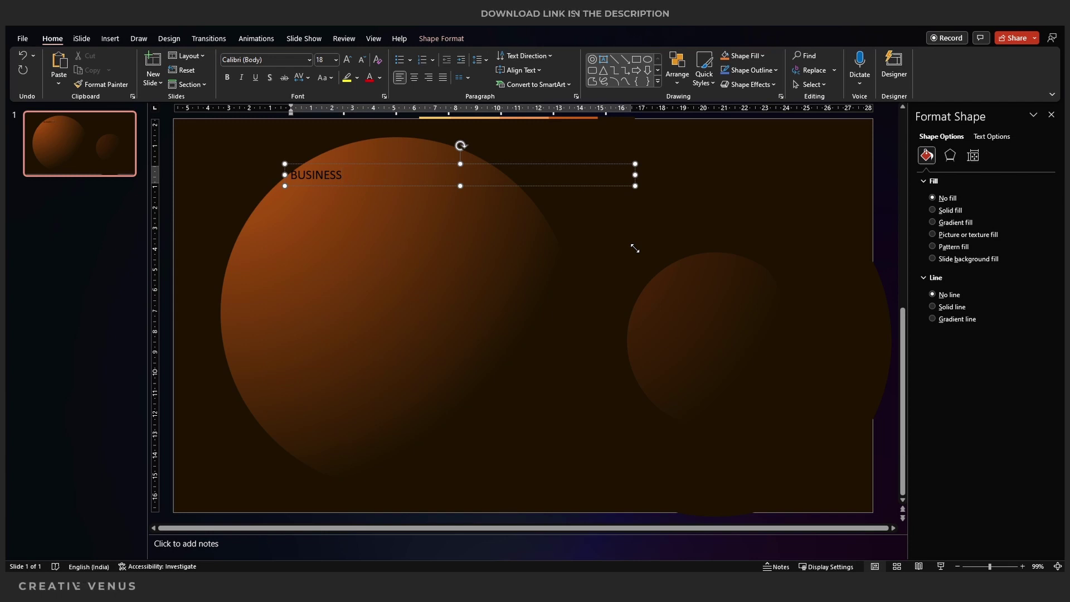
pyautogui.click(301, 58)
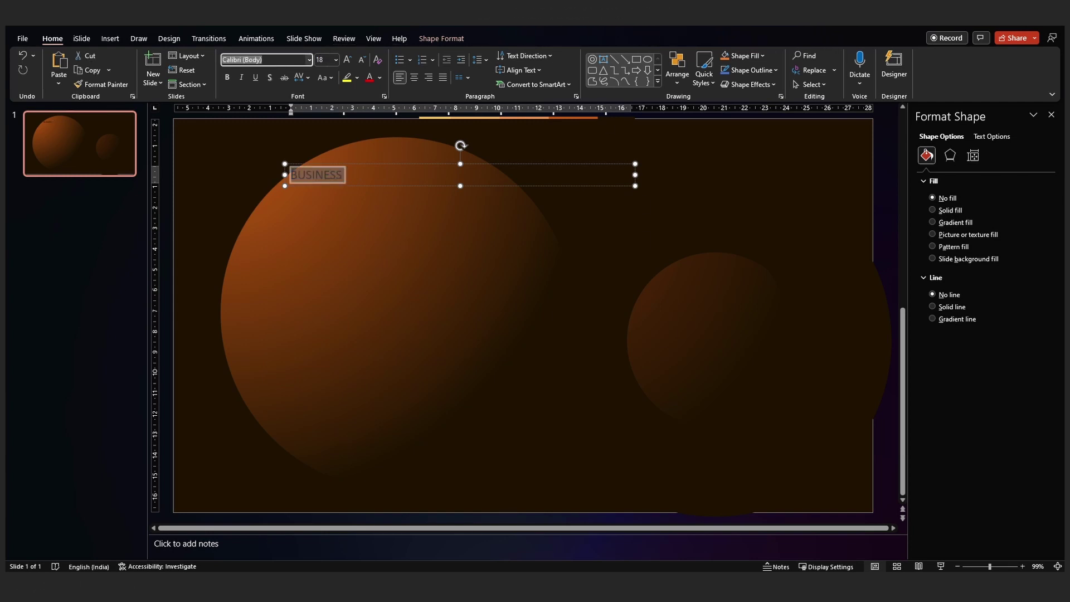
pyautogui.write('Montserrat')
pyautogui.press('Return')
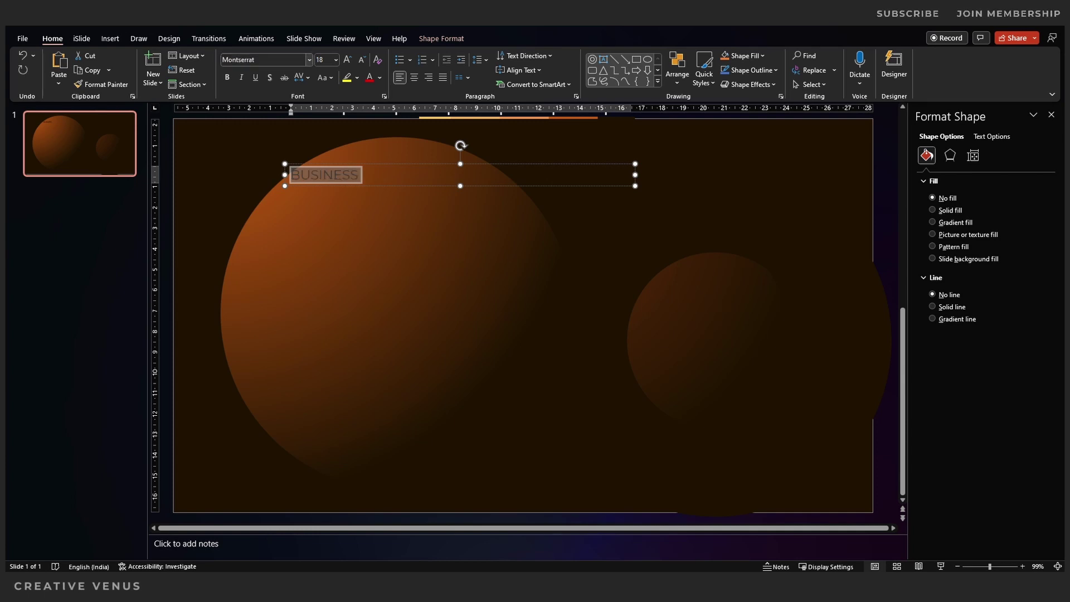
# Colour BUSINESS pale orange sampled from the colour strip and enlarge it to 32 pt
pyautogui.click(380, 78)
pyautogui.click(379, 242)
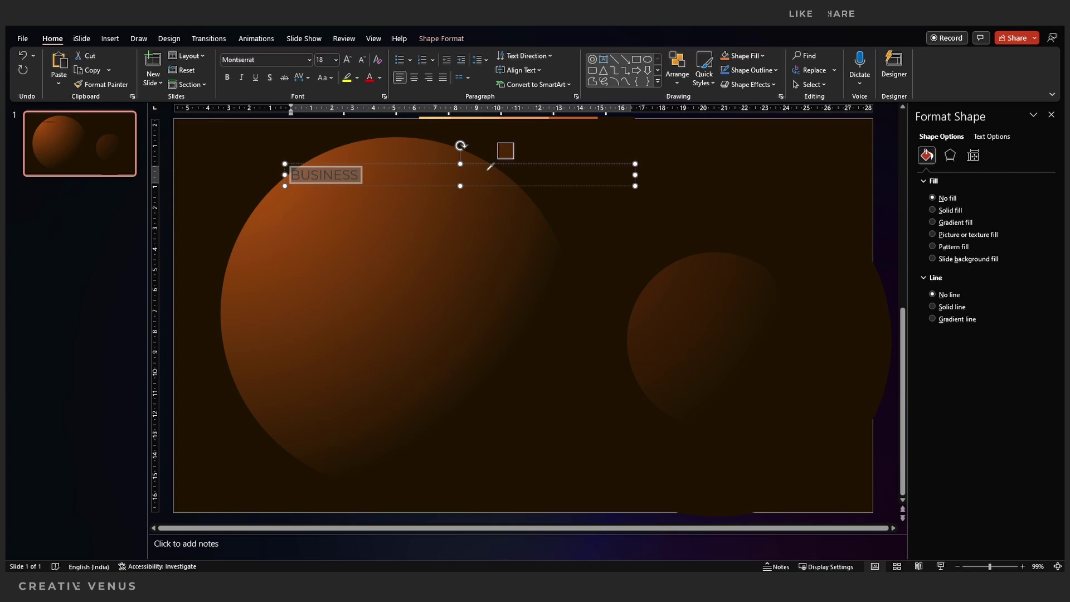
pyautogui.scroll(1, 446, 140)
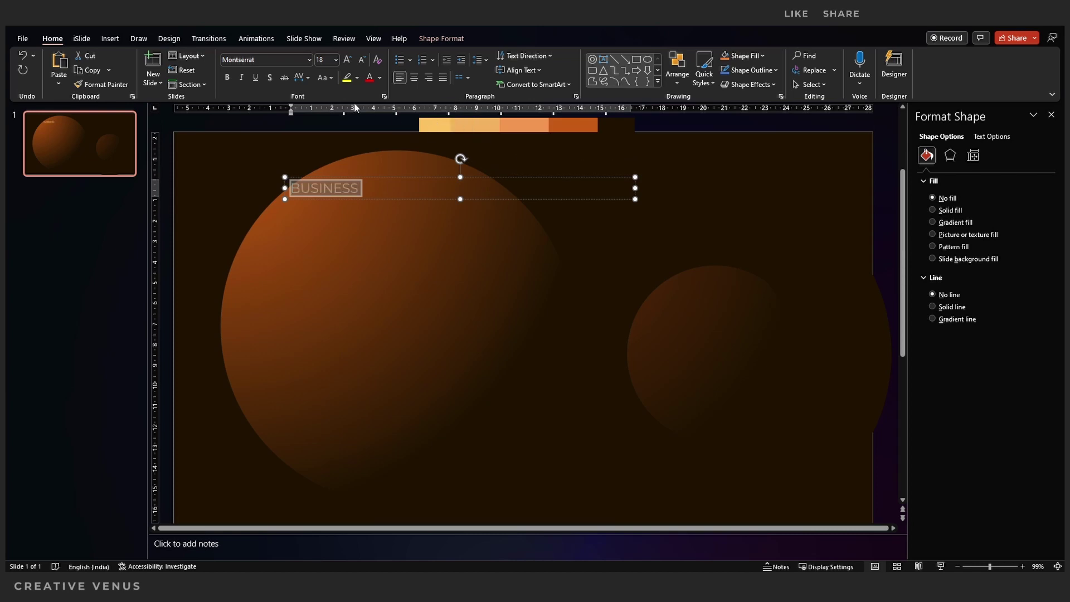
pyautogui.click(347, 61)
pyautogui.click(347, 60)
pyautogui.click(347, 60)
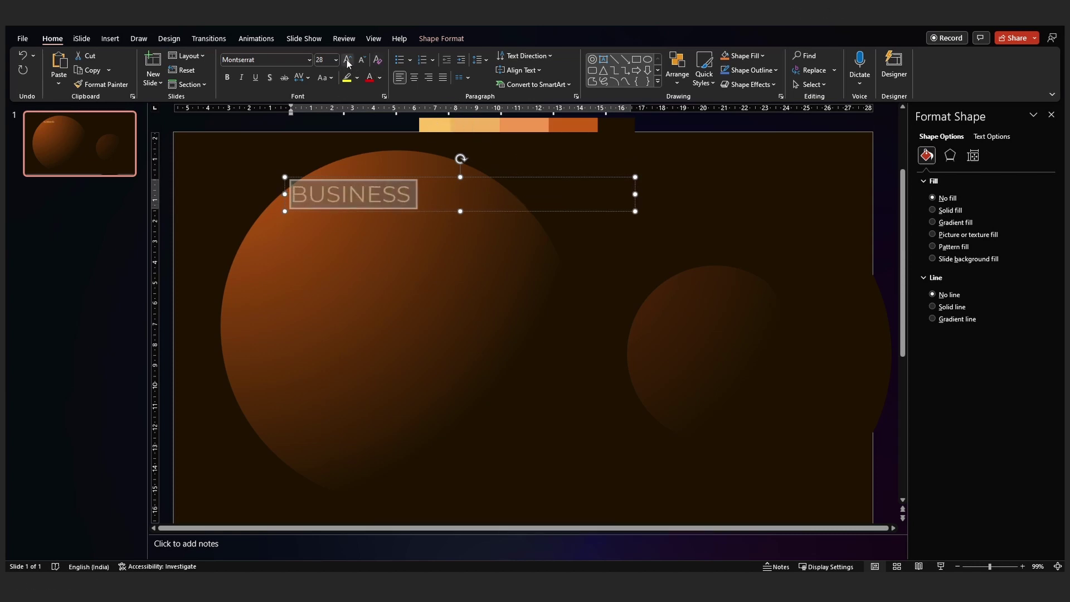
pyautogui.click(329, 217)
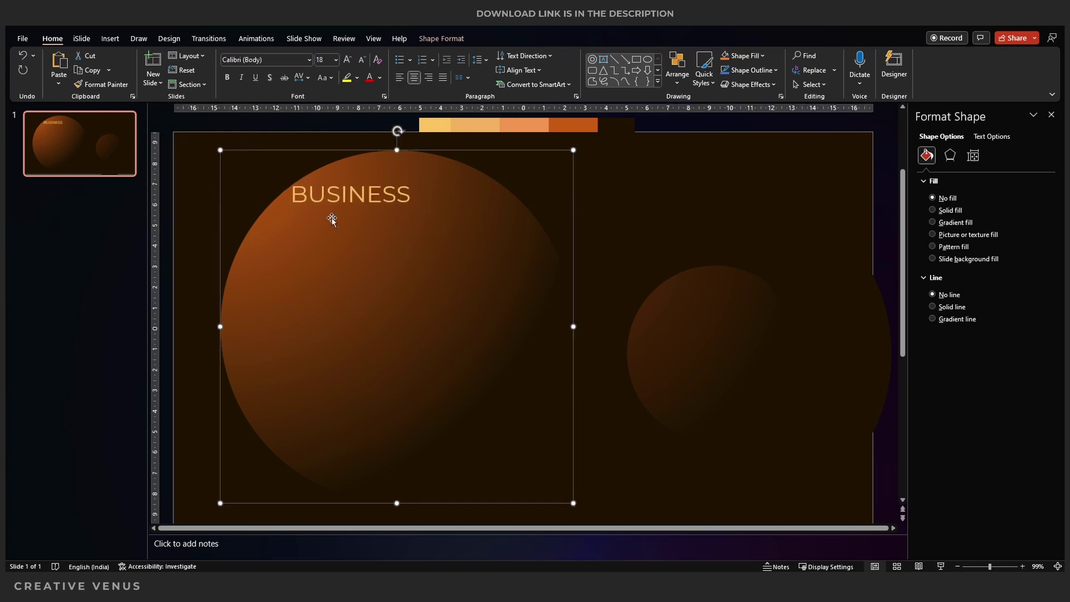
pyautogui.click(331, 202)
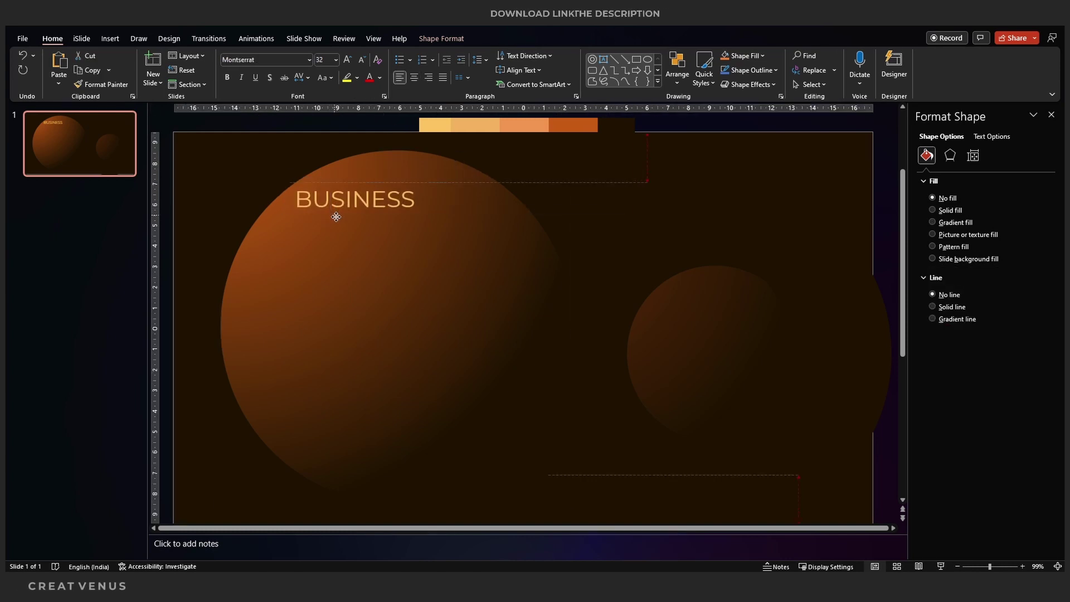
pyautogui.click(343, 231)
# Copy the heading below itself, retype it as PRESENTATION in uppercase, 24 pt
pyautogui.moveTo(348, 232); pyautogui.dragTo(342, 245)
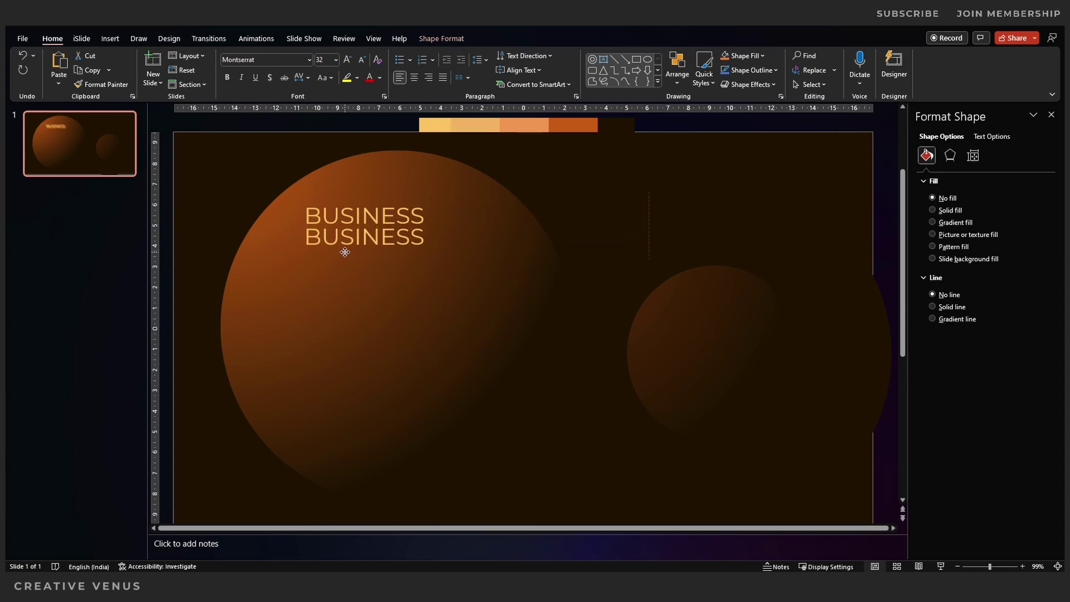
pyautogui.doubleClick(348, 235)
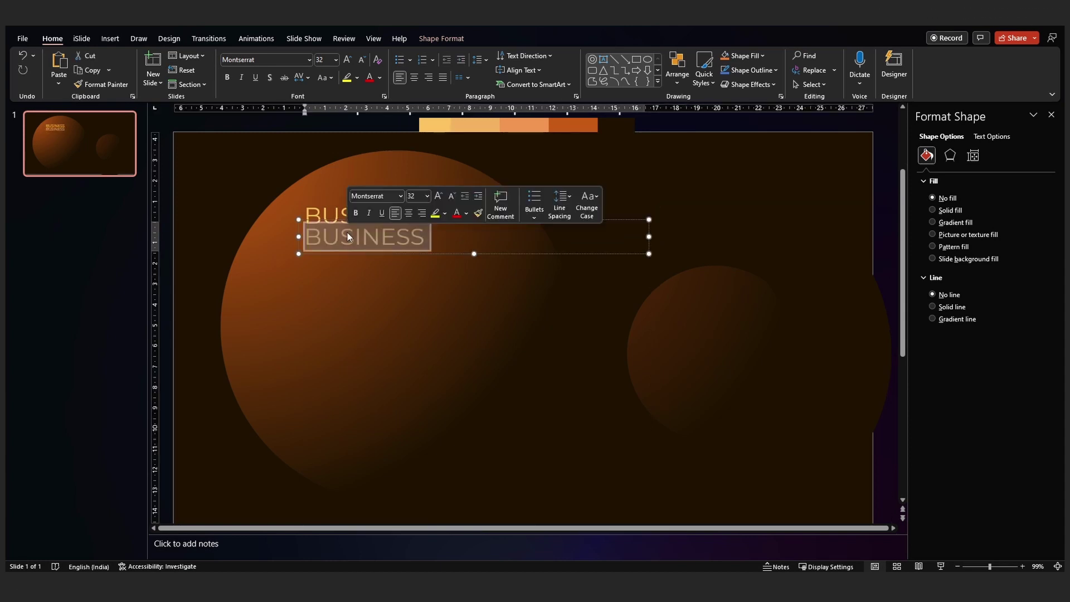
pyautogui.write('presentation')
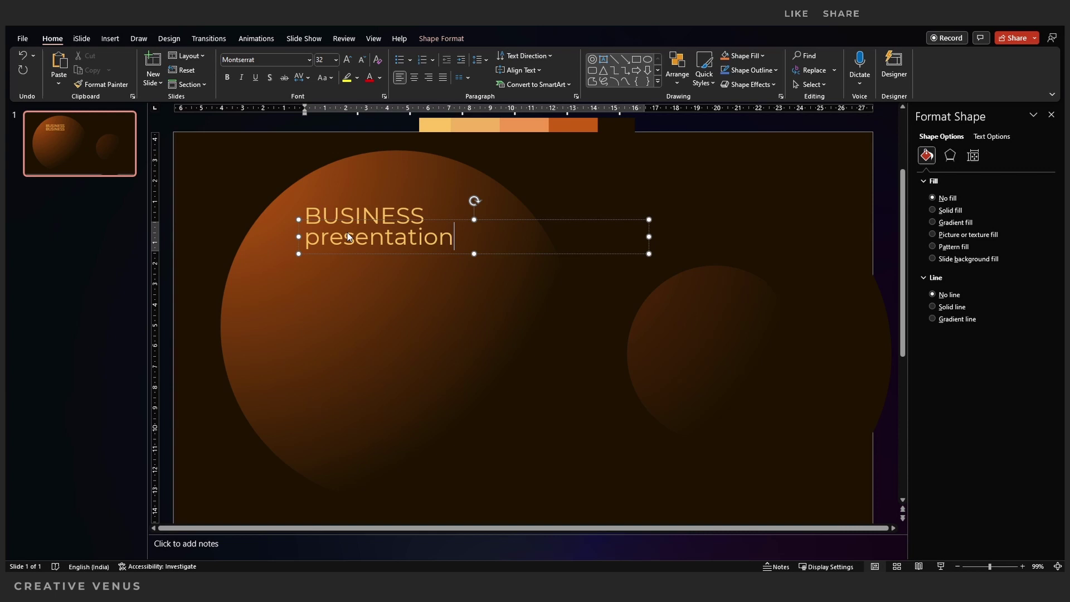
pyautogui.hotkey('shift', 'Home')
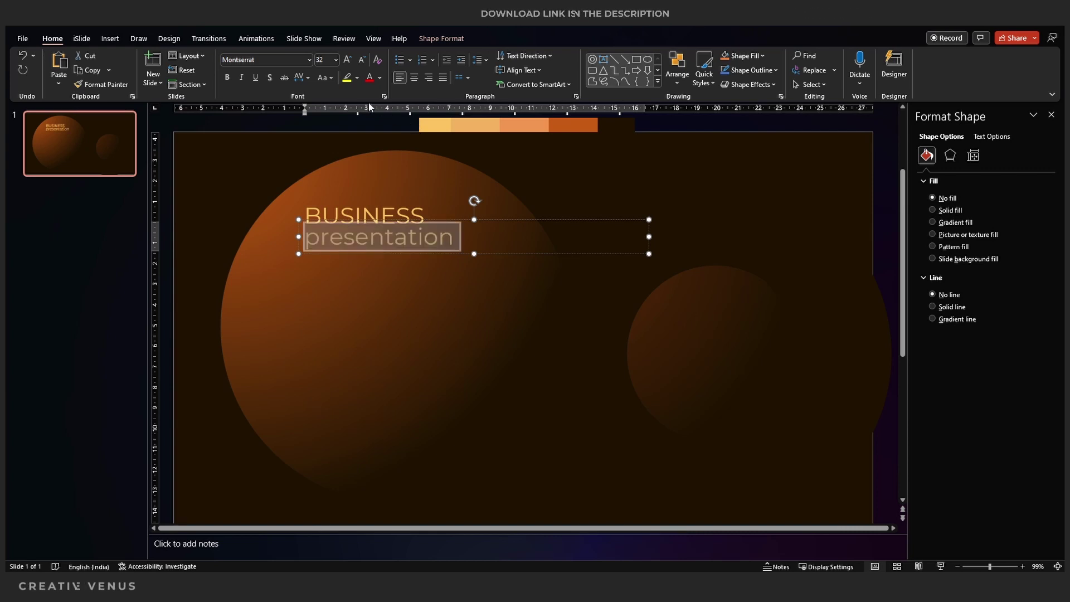
pyautogui.click(330, 82)
pyautogui.click(349, 123)
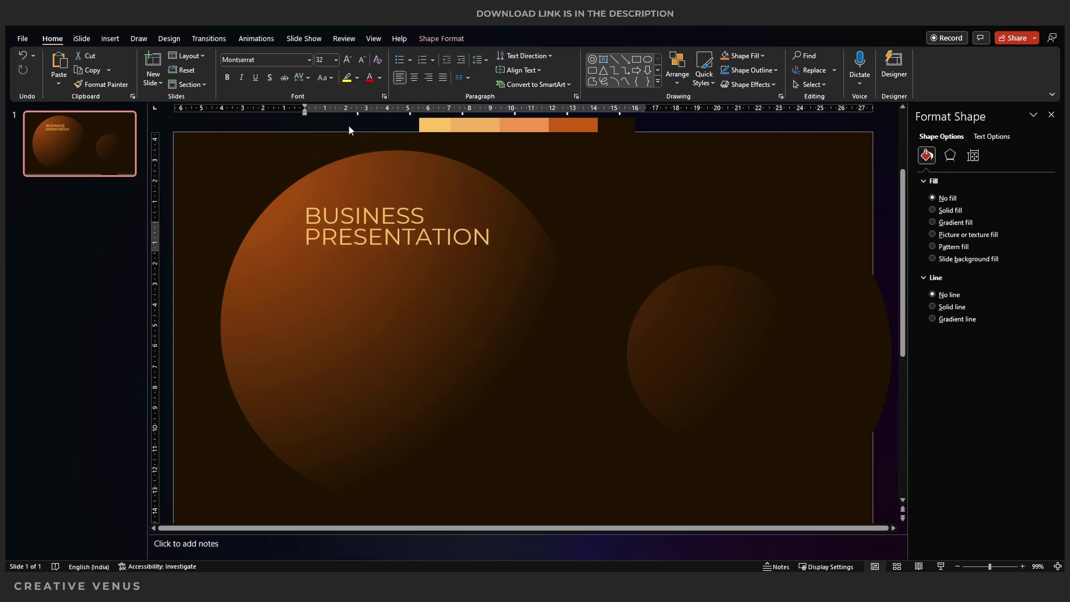
pyautogui.click(361, 61)
pyautogui.click(361, 60)
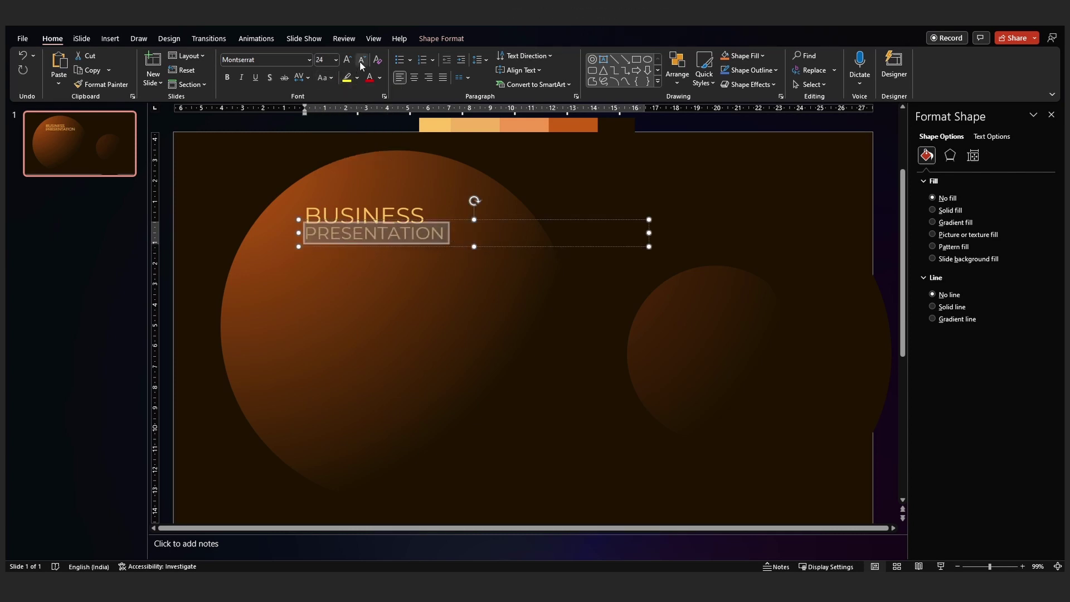
# Nudge the PRESENTATION line slightly down beneath BUSINESS
pyautogui.click(205, 155)
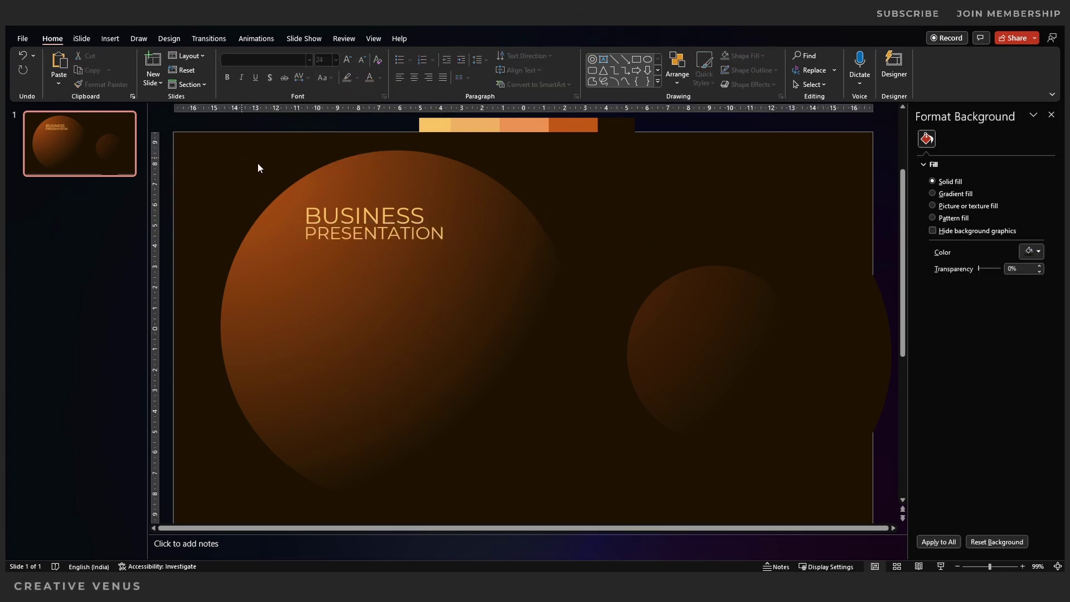
pyautogui.click(364, 232)
pyautogui.click(361, 248)
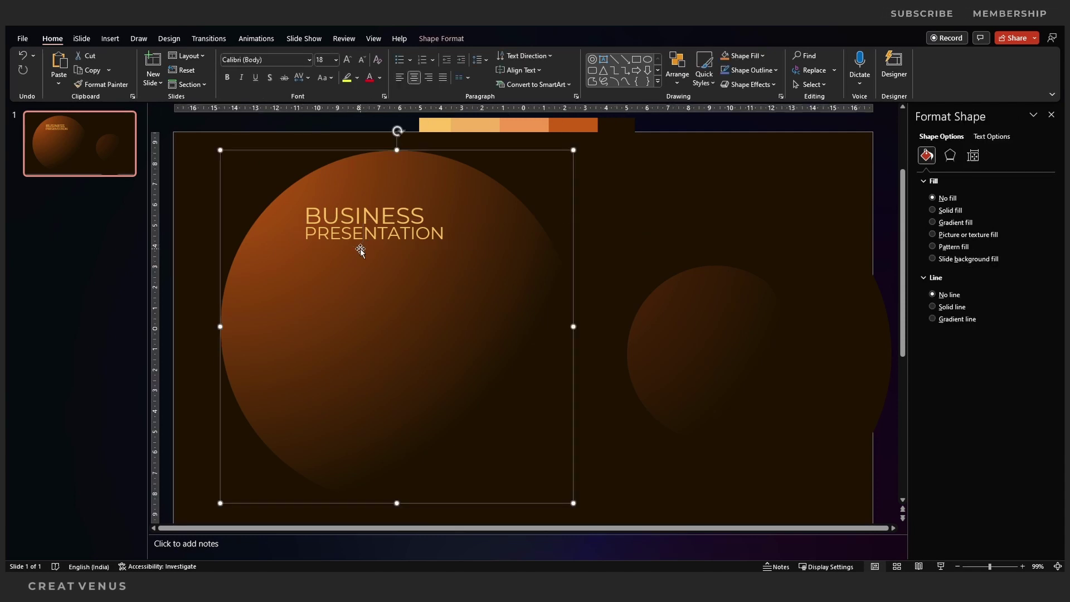
pyautogui.click(363, 242)
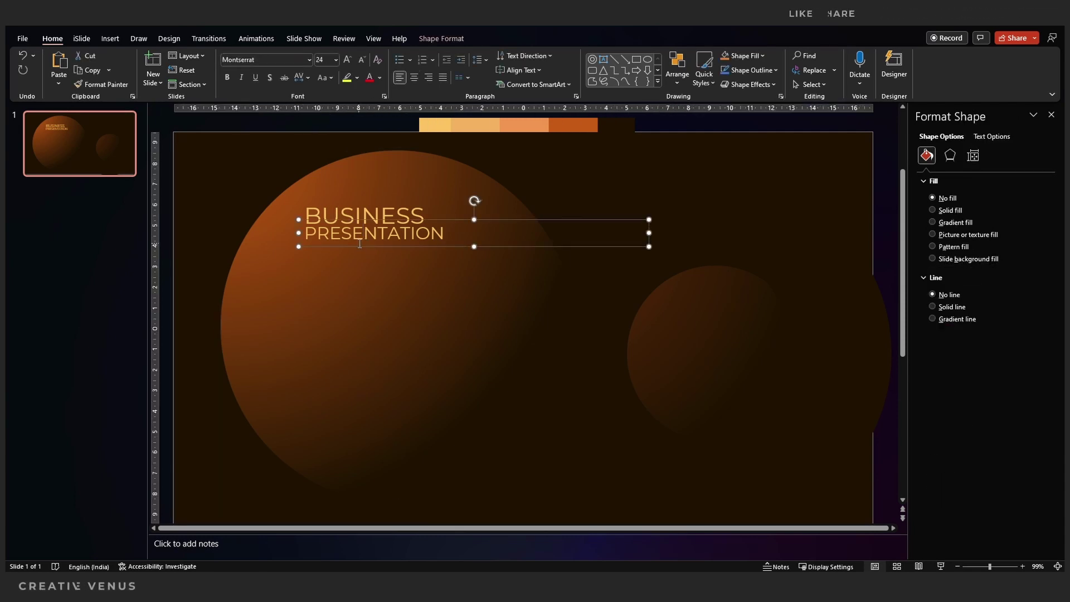
pyautogui.press('Down')
pyautogui.press('Down')
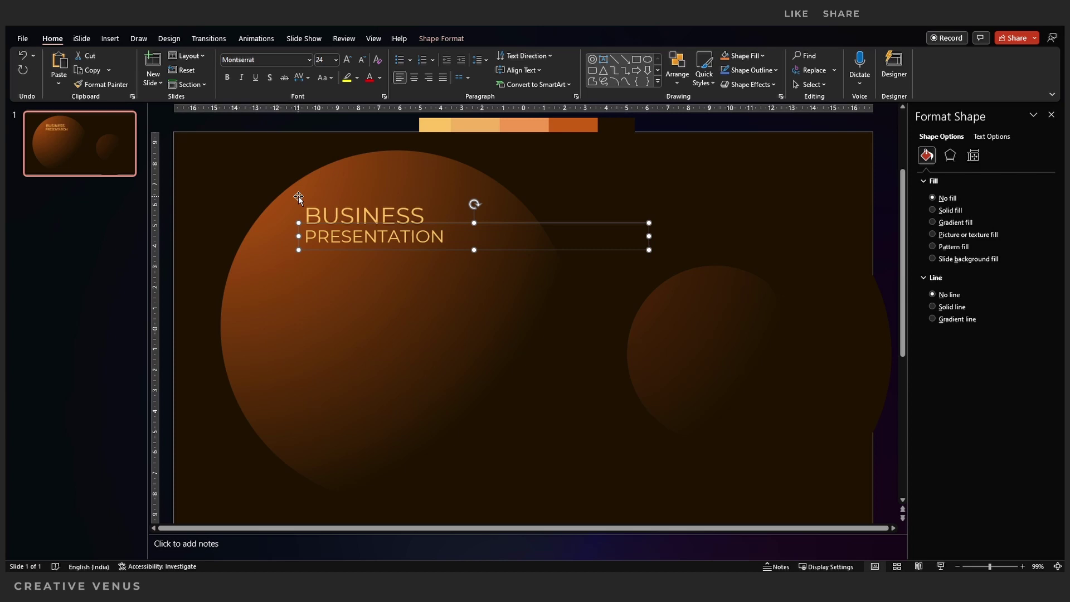
pyautogui.click(223, 153)
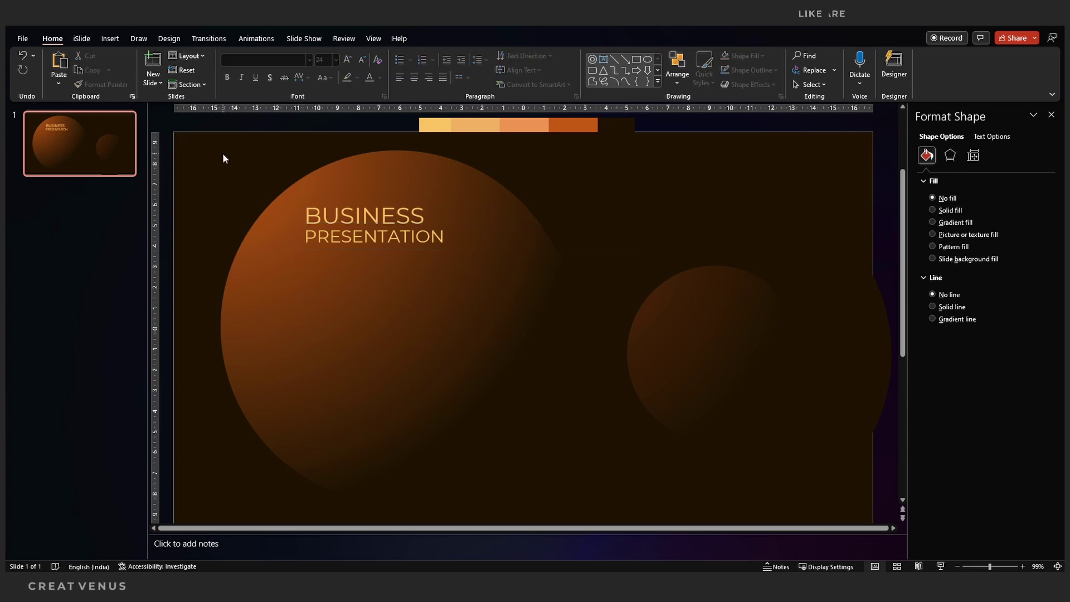
# Draw a text box below the headings and fill it with =lorem(1) placeholder text
pyautogui.click(109, 39)
pyautogui.click(526, 68)
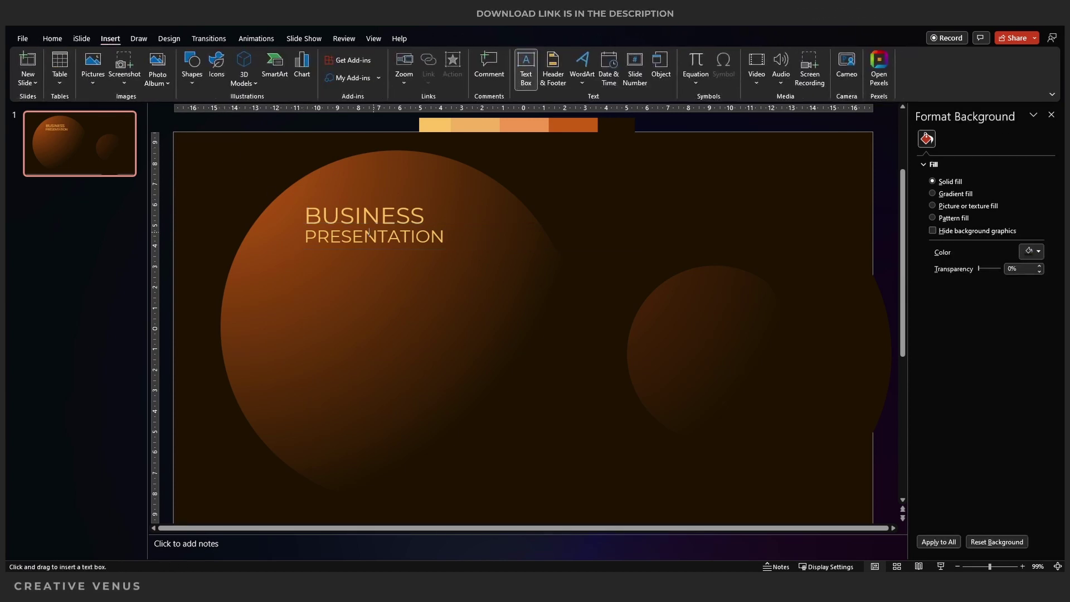
pyautogui.moveTo(409, 280); pyautogui.dragTo(649, 366)
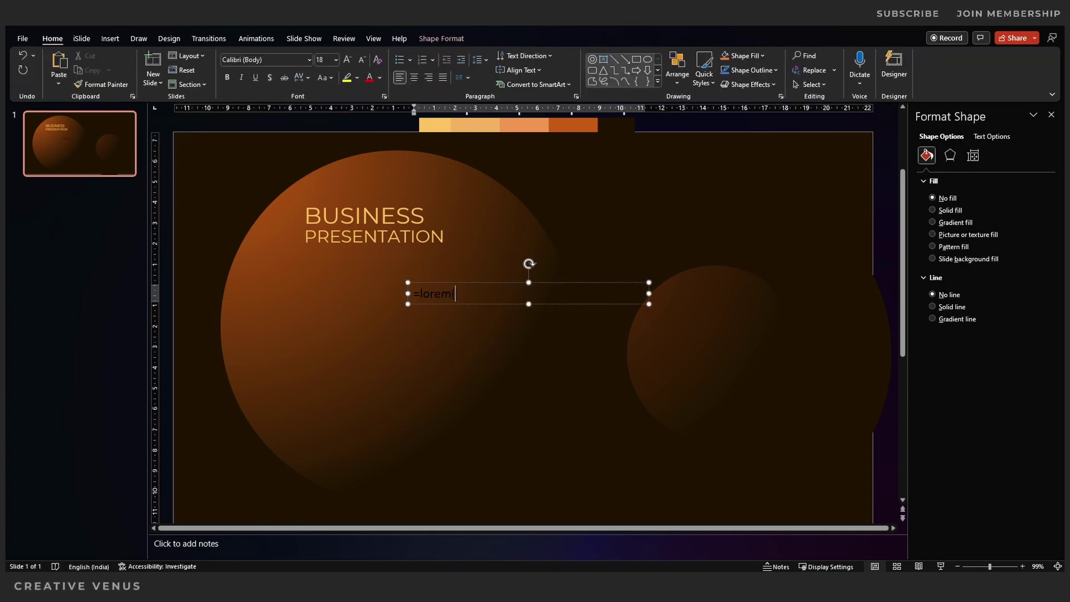
pyautogui.write('=lorem(1)')
pyautogui.press('Return')
# Format the whole paragraph as light peach Montserrat at 8 pt
pyautogui.hotkey('ctrl', 'a')
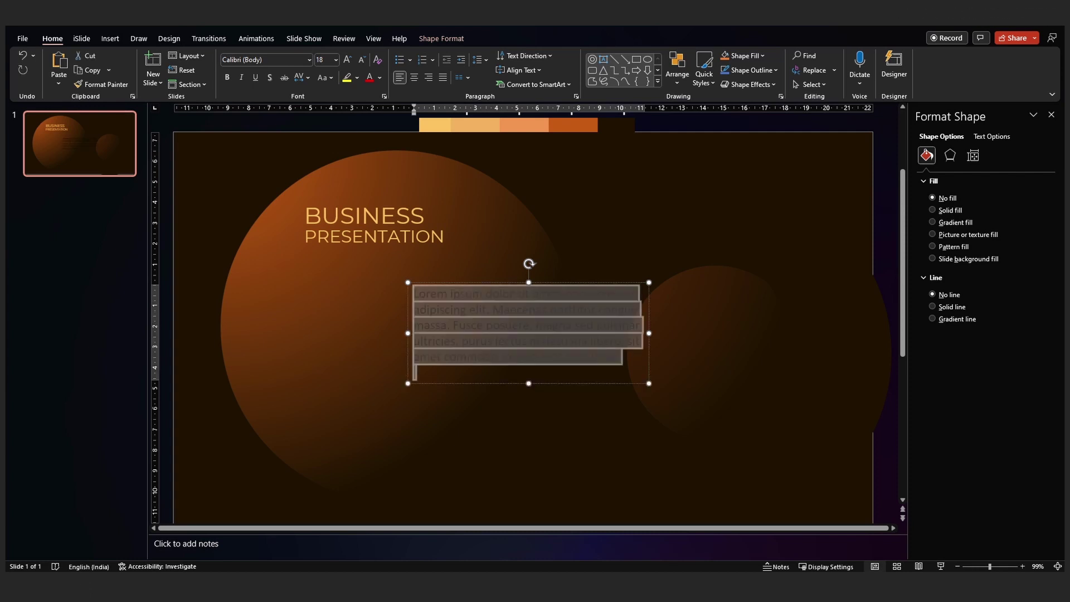
pyautogui.click(273, 63)
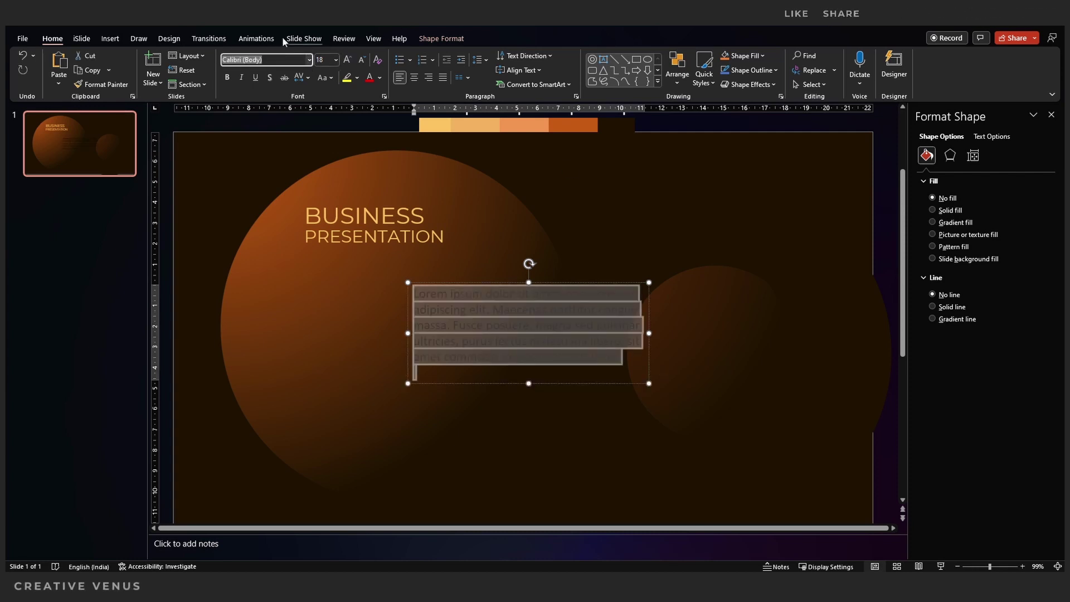
pyautogui.write('Montserrat')
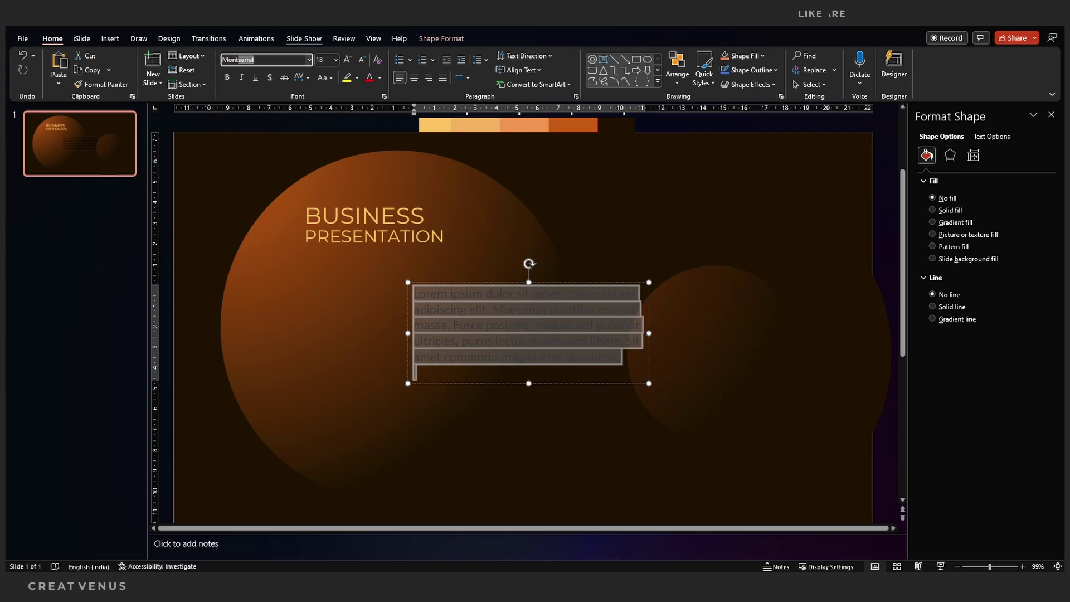
pyautogui.press('Return')
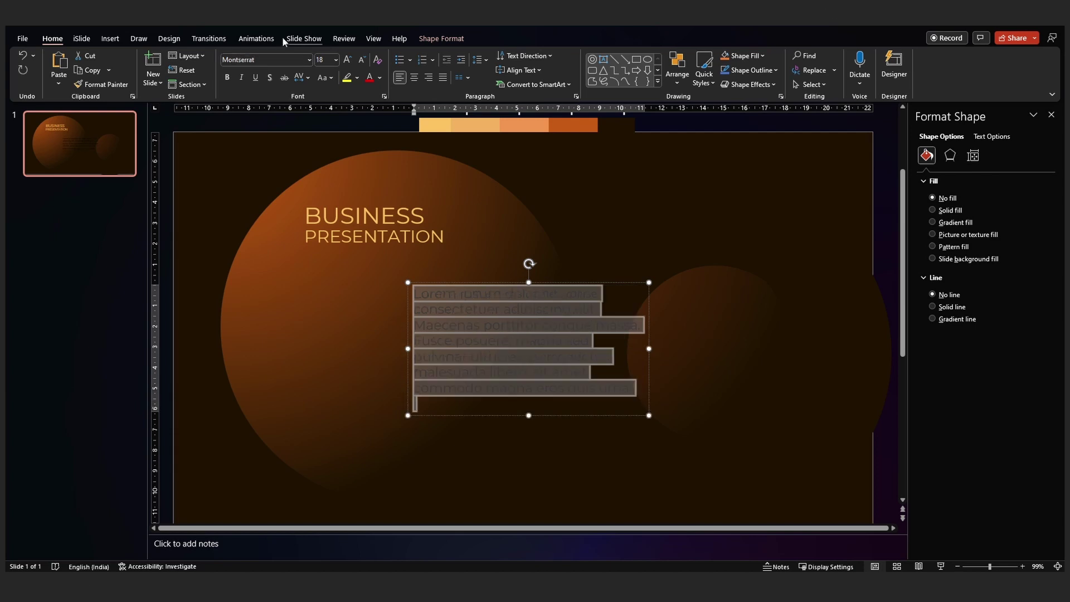
pyautogui.click(380, 78)
pyautogui.click(368, 212)
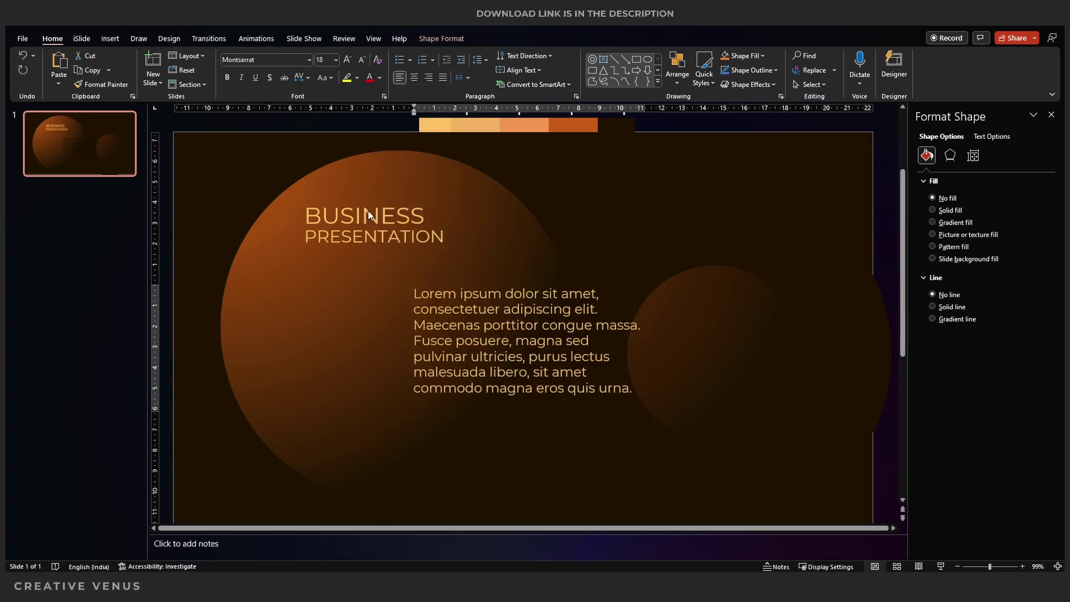
pyautogui.click(363, 61)
pyautogui.click(362, 59)
pyautogui.click(362, 60)
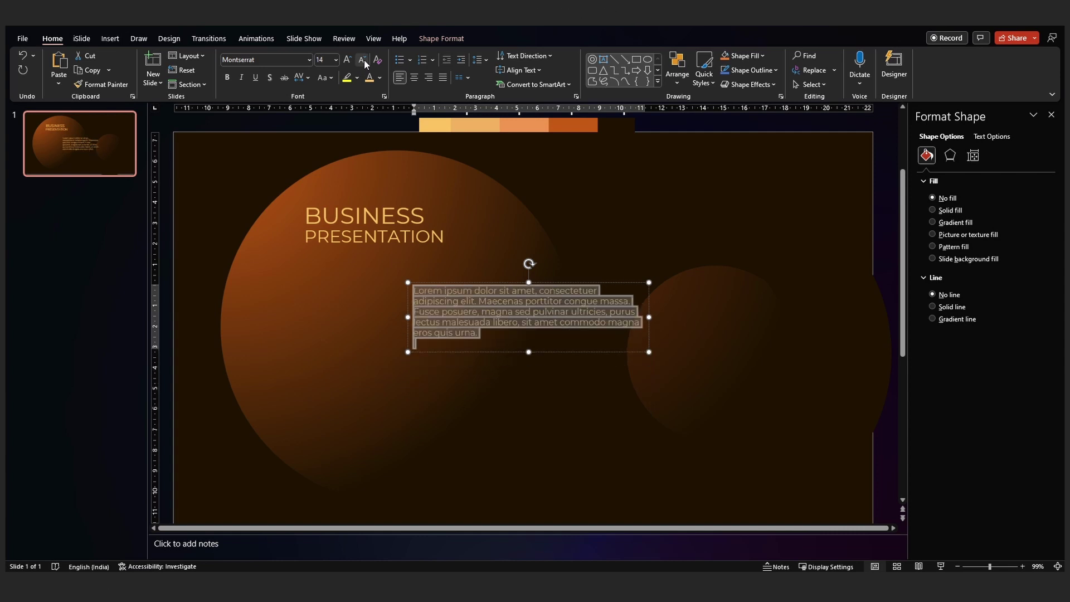
pyautogui.click(361, 59)
pyautogui.click(362, 60)
pyautogui.click(362, 60)
pyautogui.click(361, 59)
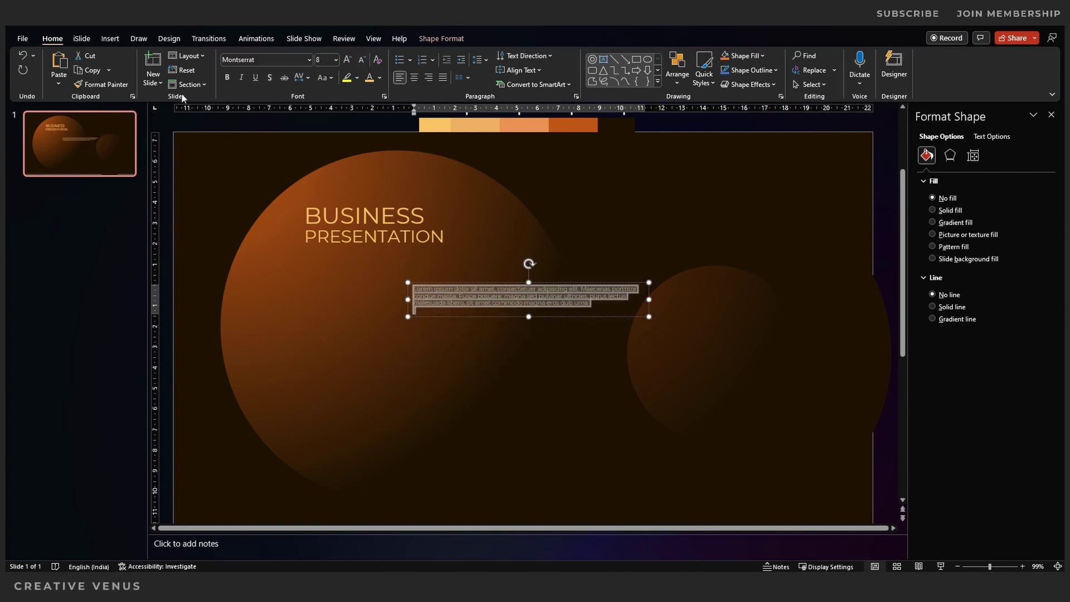
# Narrow the paragraph box, move it lower, and justify the text
pyautogui.click(178, 137)
pyautogui.click(578, 289)
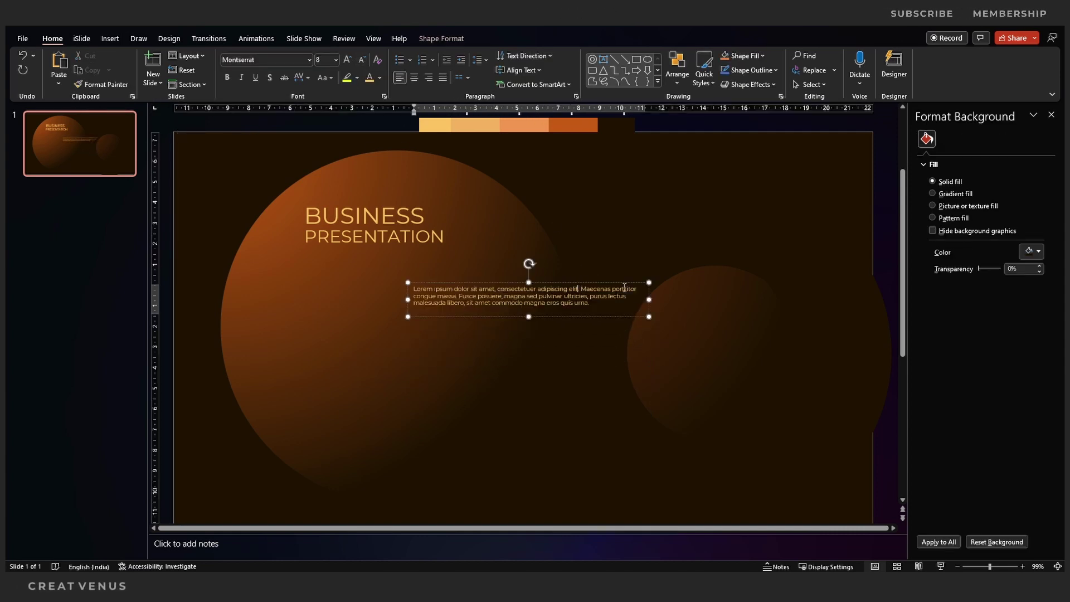
pyautogui.moveTo(652, 299); pyautogui.dragTo(562, 307)
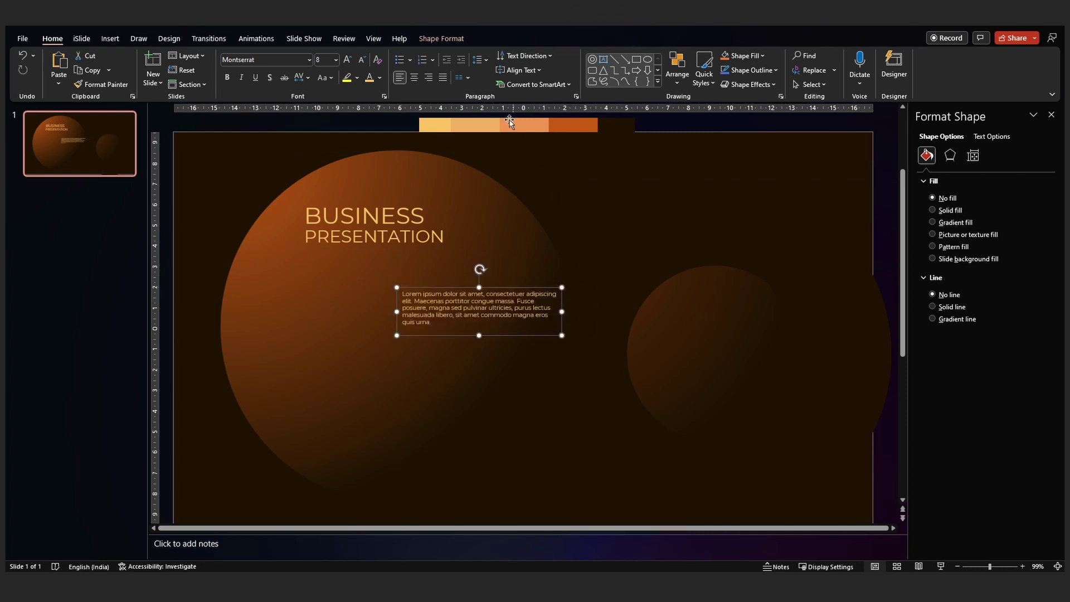
pyautogui.click(439, 81)
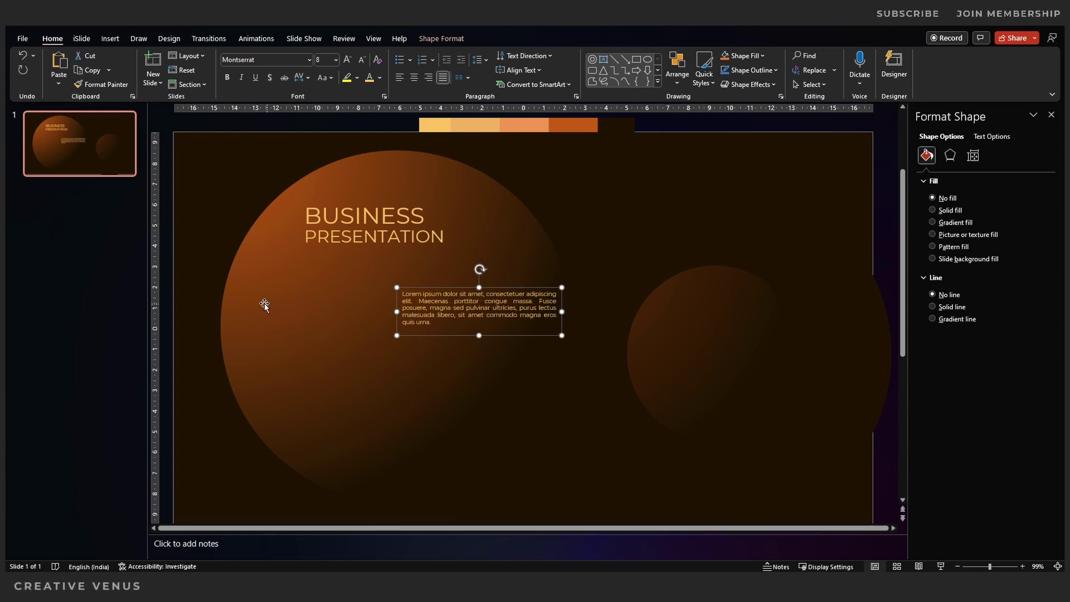
# Enlarge the BUSINESS heading to 48 pt
pyautogui.click(810, 182)
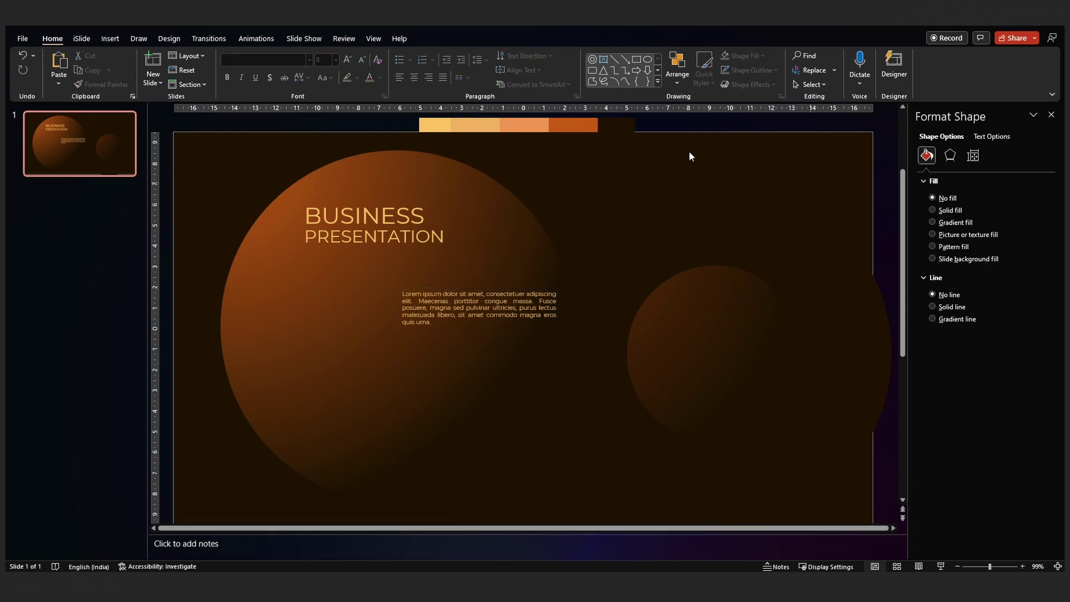
pyautogui.click(352, 196)
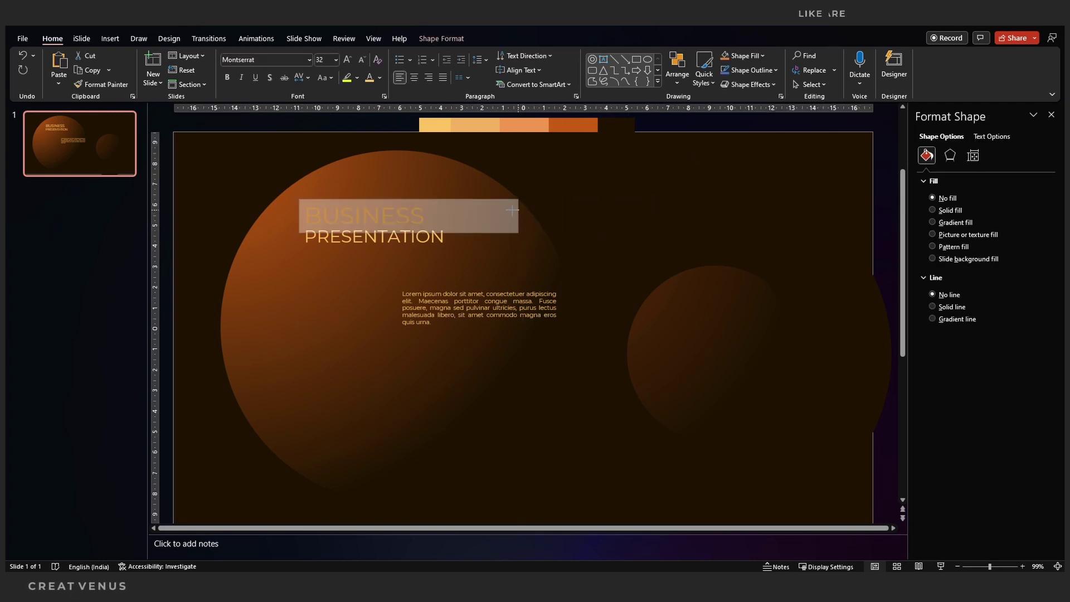
pyautogui.click(522, 236)
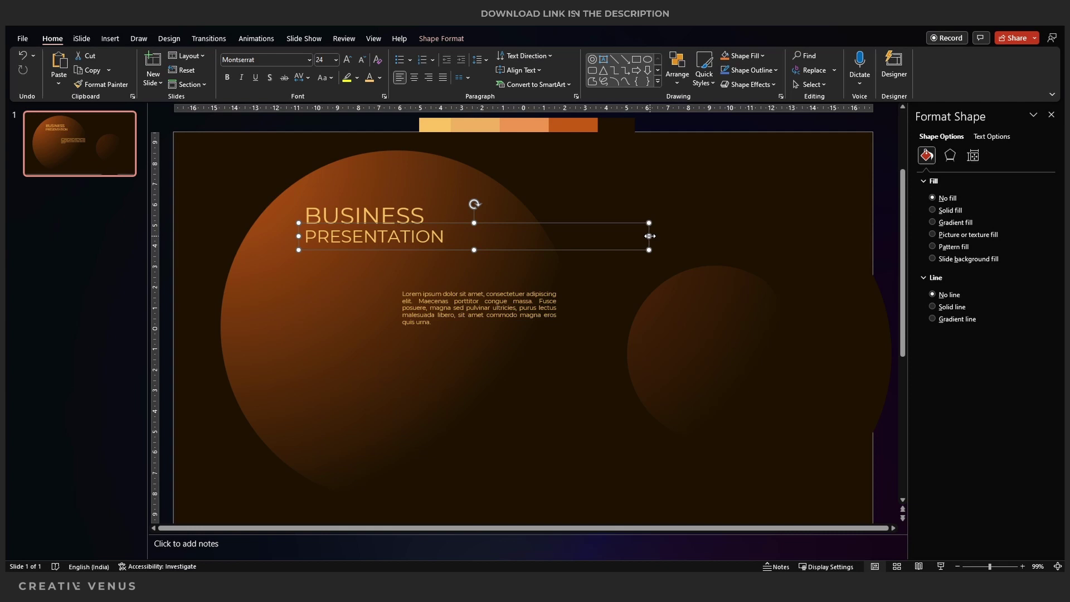
pyautogui.click(401, 207)
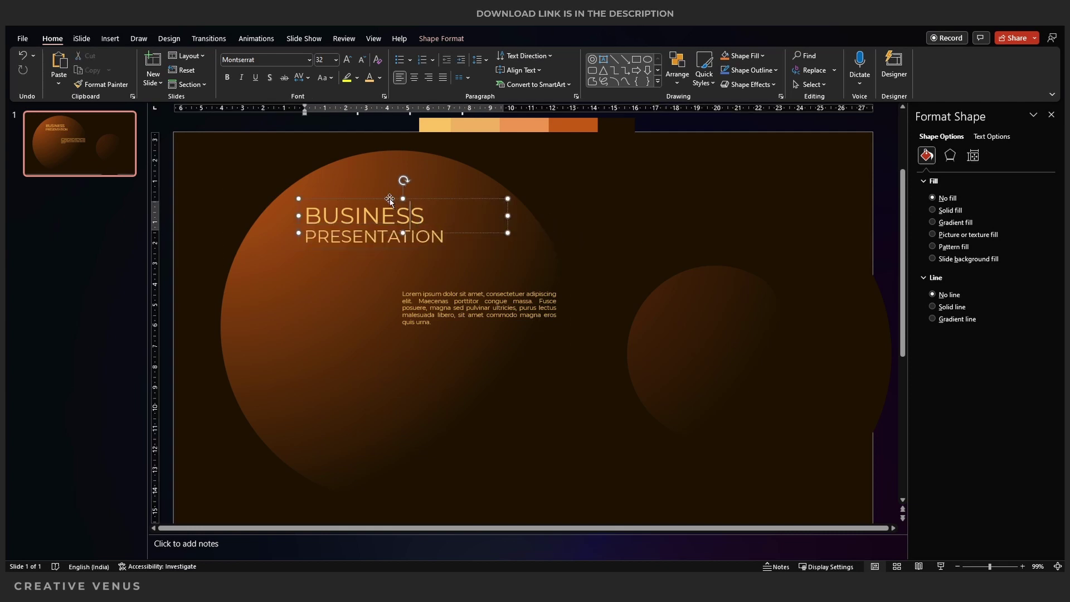
pyautogui.click(390, 199)
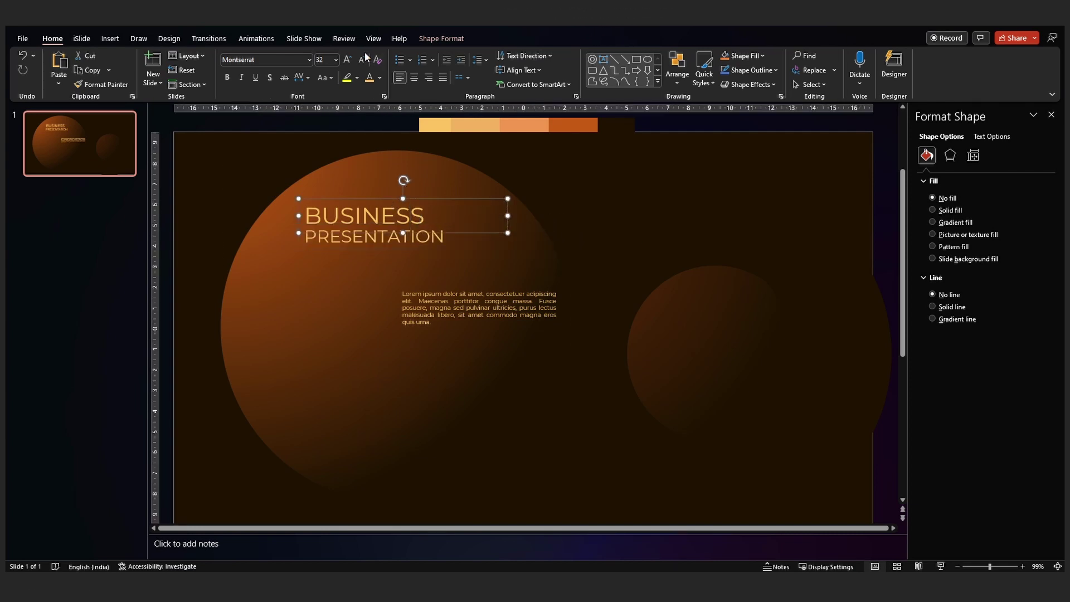
pyautogui.click(345, 61)
pyautogui.click(346, 61)
pyautogui.click(346, 61)
pyautogui.click(345, 60)
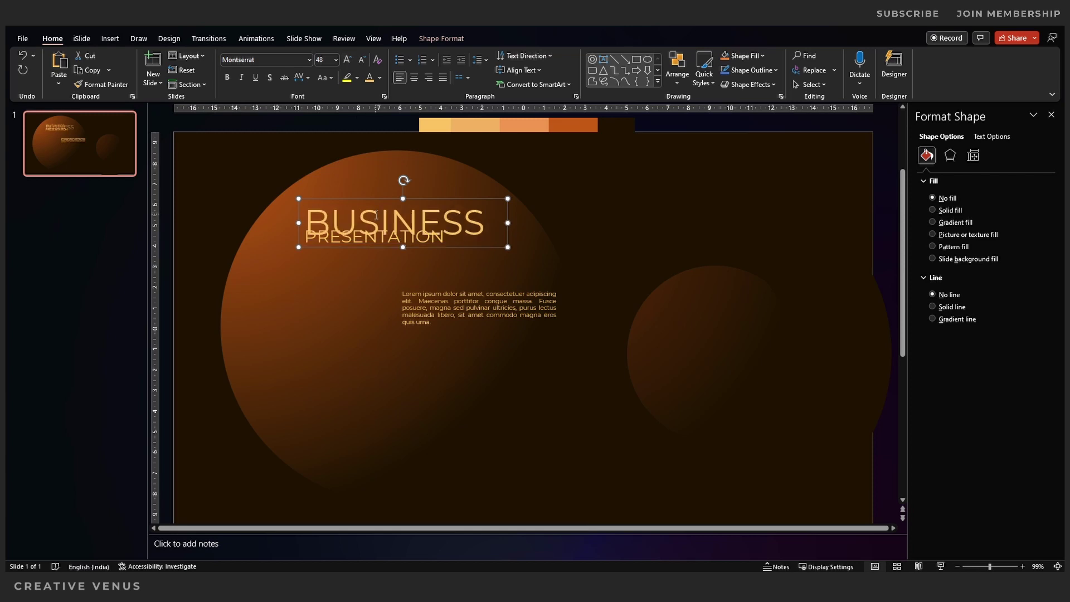
# Move PRESENTATION lower beneath BUSINESS, enlarge it to 32 pt, and duplicate it
pyautogui.click(373, 251)
pyautogui.click(370, 249)
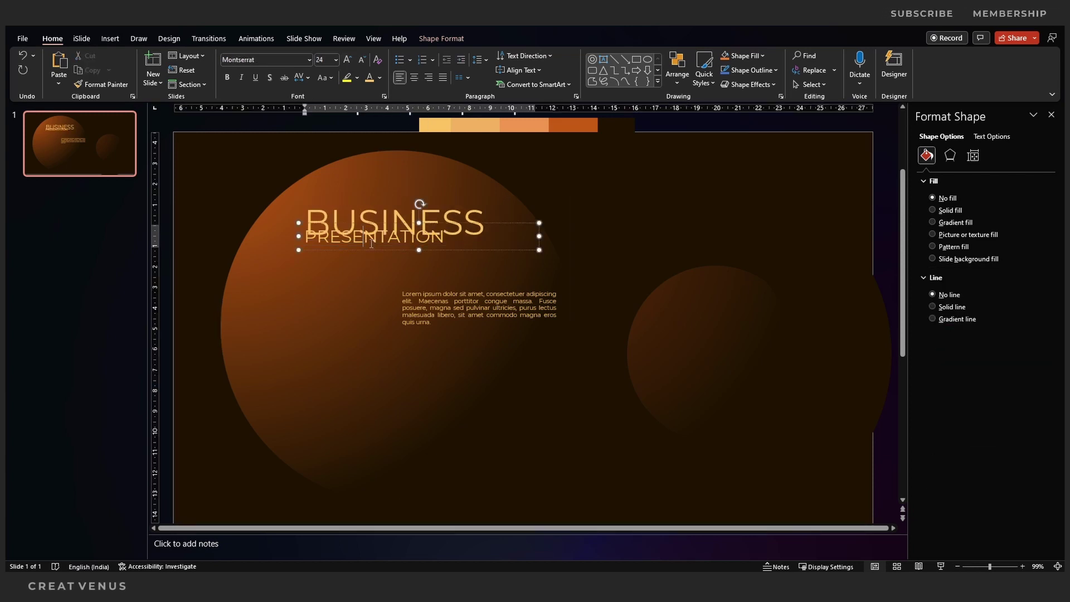
pyautogui.moveTo(369, 249); pyautogui.dragTo(372, 258)
pyautogui.hotkey('ctrl', 'Right')
pyautogui.hotkey('ctrl', 'Right')
pyautogui.hotkey('ctrl', 'Down')
pyautogui.hotkey('ctrl', 'Down')
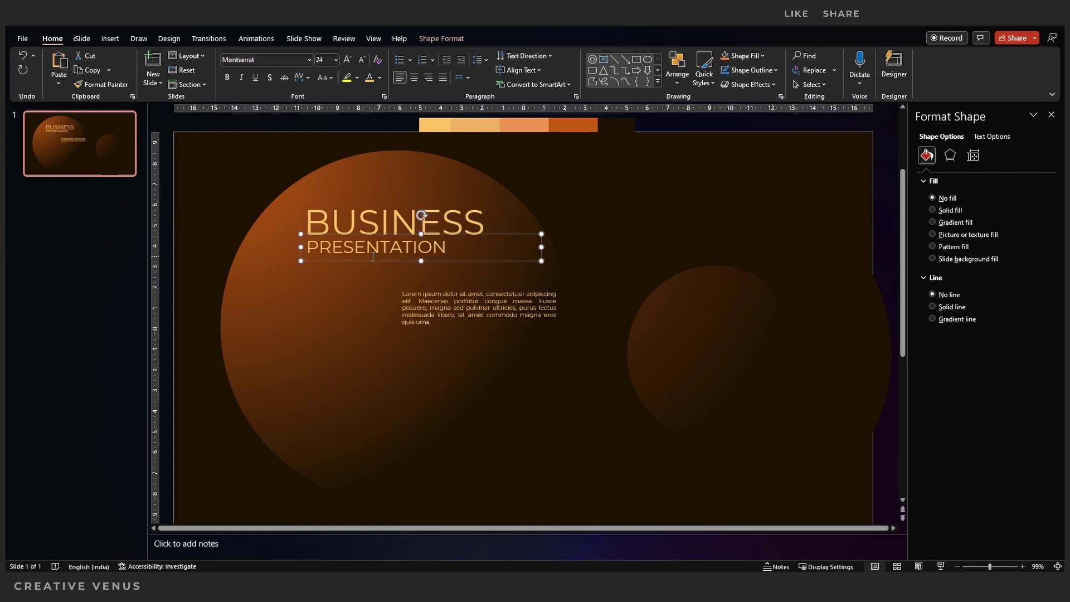
pyautogui.click(347, 60)
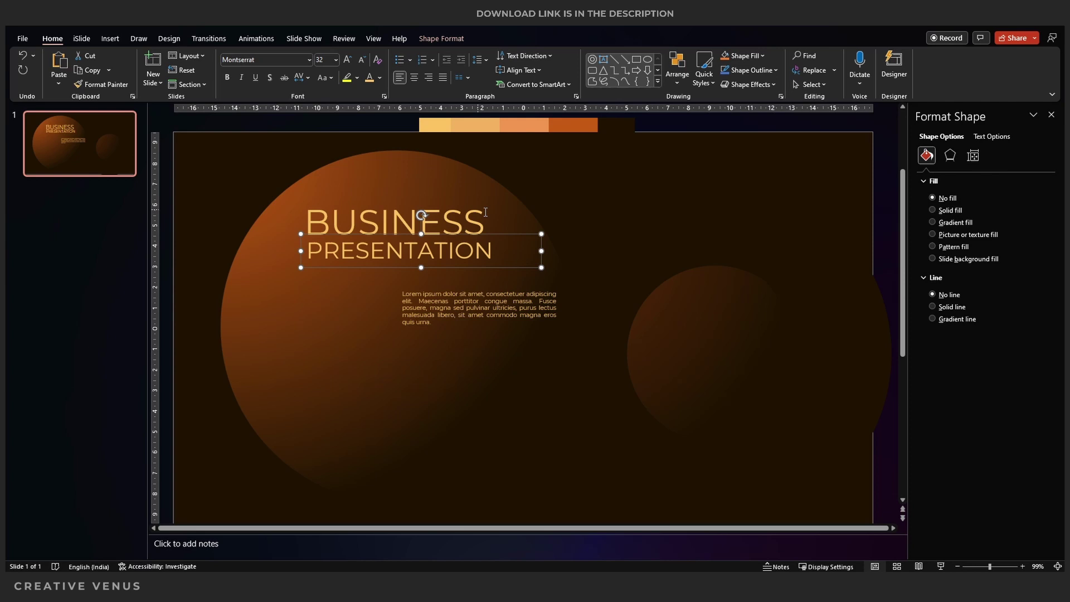
pyautogui.hotkey('ctrl', 'd')
# Move the copied text onto the smaller globe and change it to 55%
pyautogui.moveTo(497, 245); pyautogui.dragTo(803, 363)
pyautogui.doubleClick(736, 378)
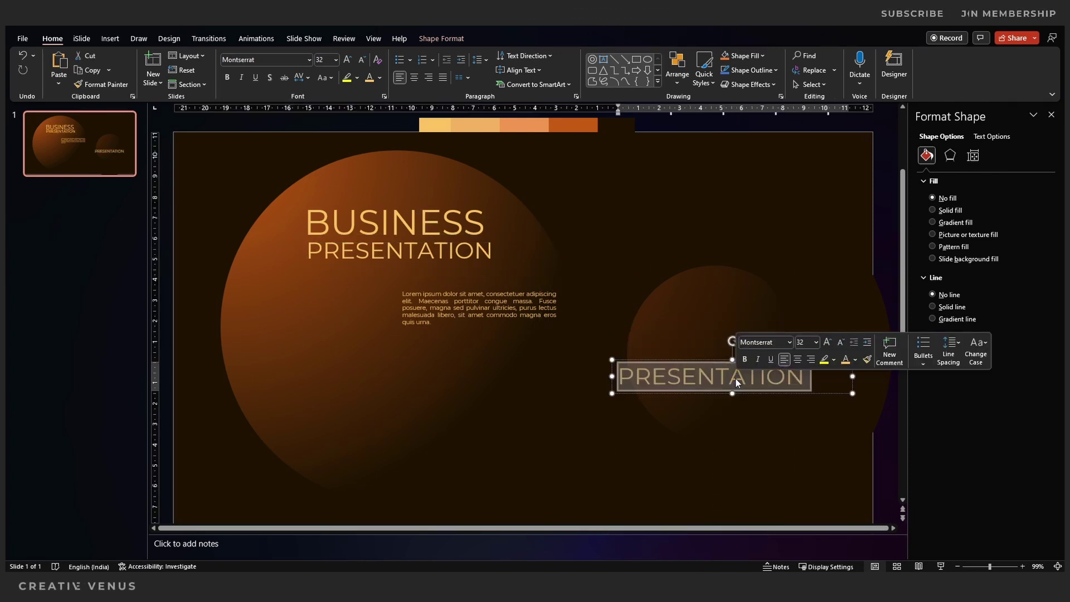
pyautogui.write('55^')
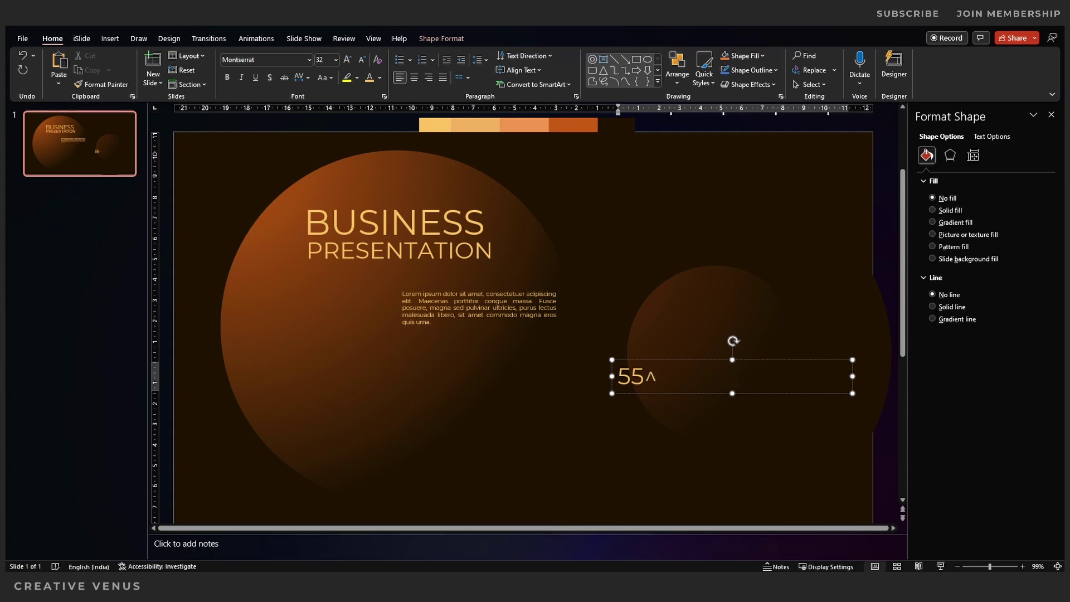
pyautogui.press('BackSpace')
pyautogui.write('%')
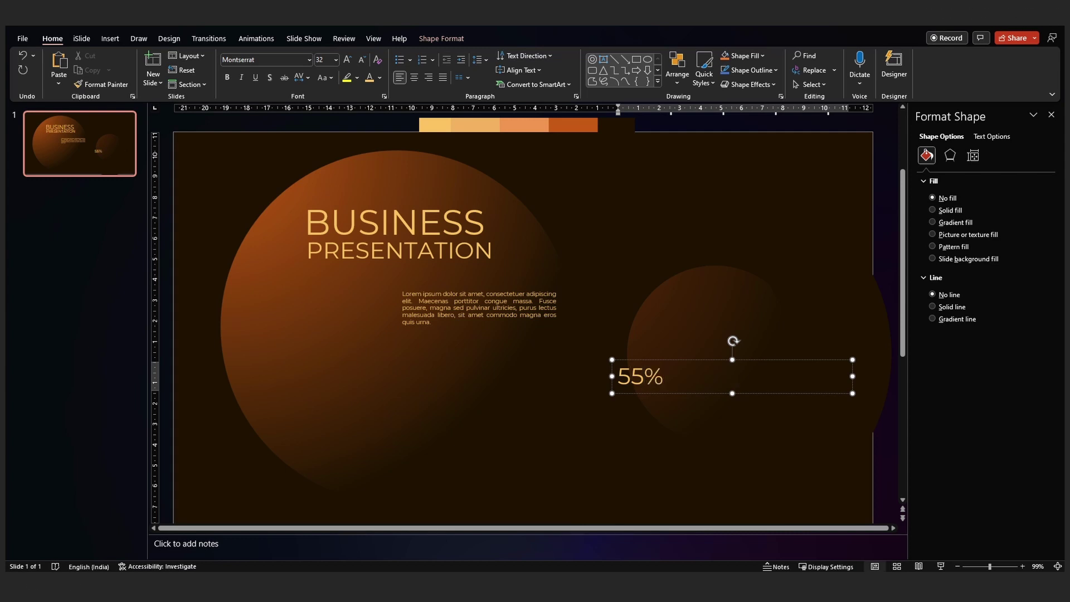
pyautogui.hotkey('shift', 'Right')
pyautogui.hotkey('shift', 'Right')
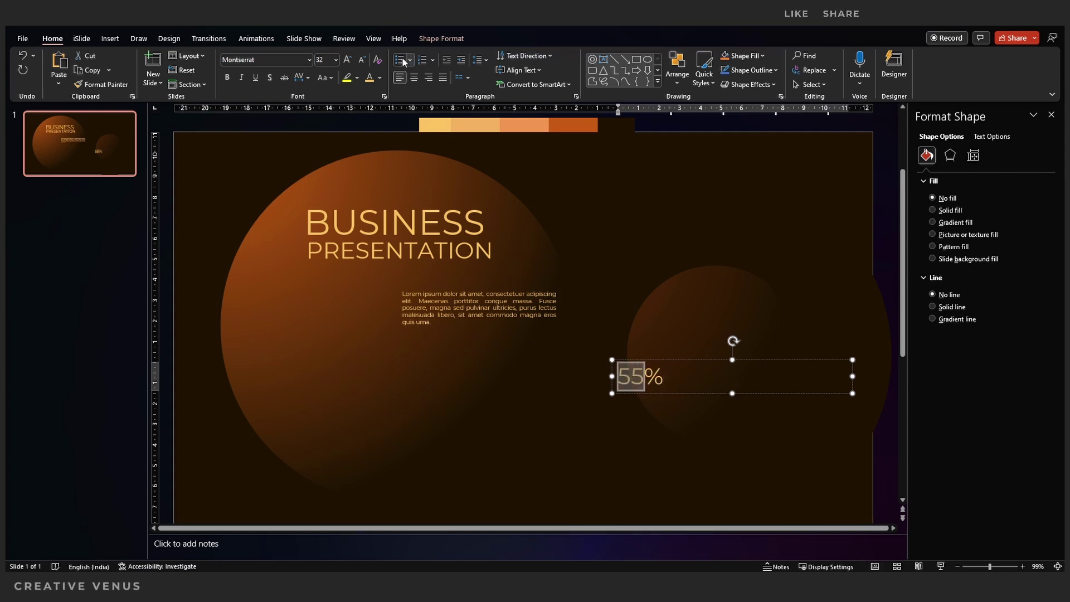
# Enlarge and centre the 55% figure on the small globe; lower the lorem paragraph slightly
pyautogui.click(353, 58)
pyautogui.click(353, 58)
pyautogui.click(353, 58)
pyautogui.click(354, 58)
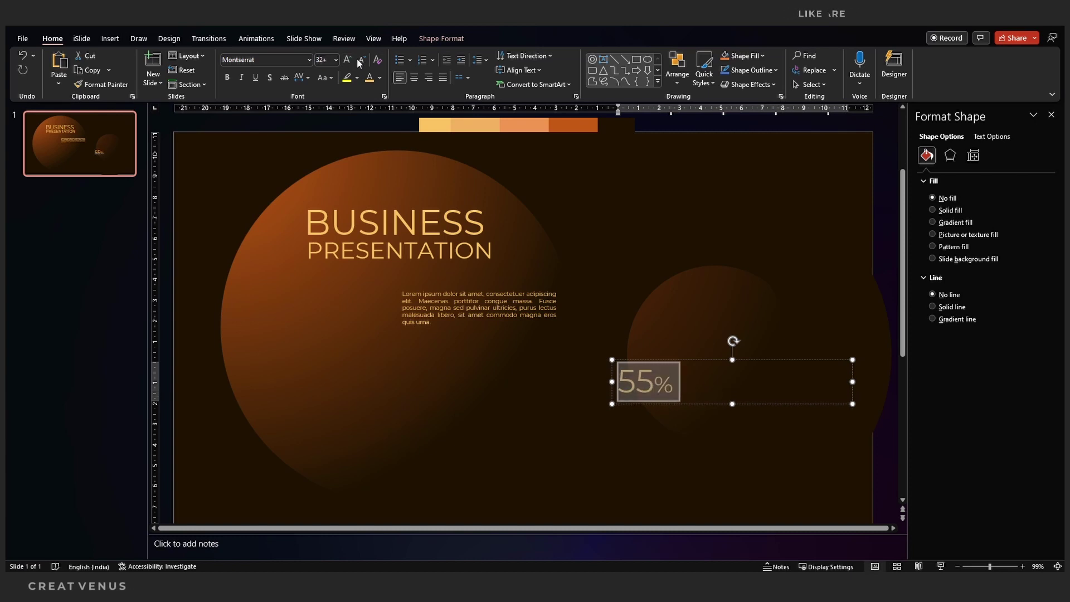
pyautogui.click(414, 78)
pyautogui.click(352, 64)
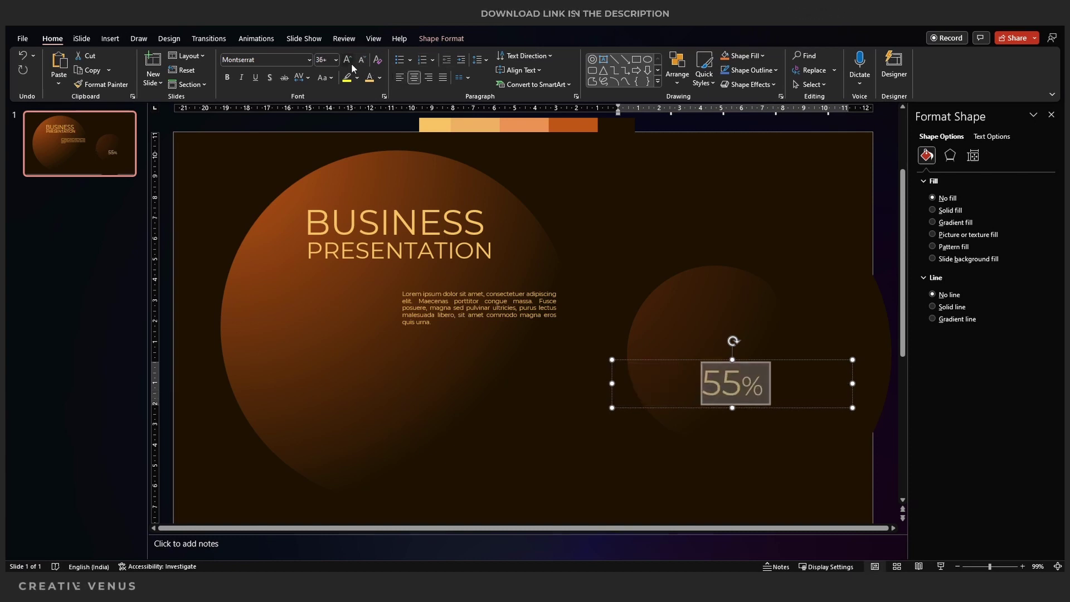
pyautogui.click(351, 64)
pyautogui.click(351, 64)
pyautogui.click(351, 65)
pyautogui.moveTo(857, 390); pyautogui.dragTo(719, 392)
pyautogui.moveTo(680, 359); pyautogui.dragTo(674, 297)
pyautogui.moveTo(544, 289)
pyautogui.mouseDown()
pyautogui.moveTo(541, 315)
pyautogui.moveTo(540, 305)
pyautogui.mouseUp()
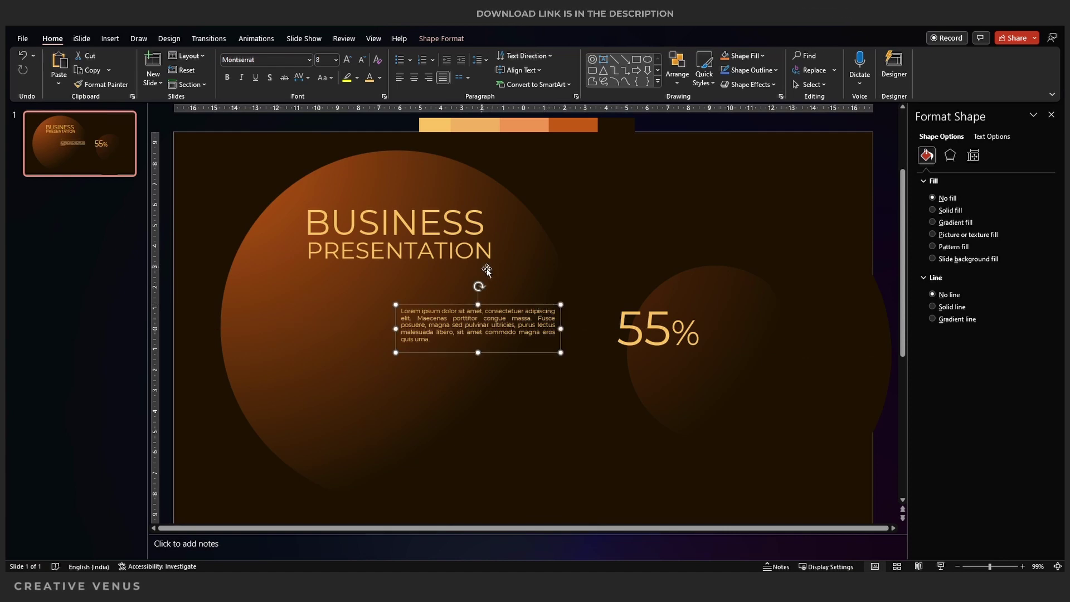
# Duplicate the BUSINESS heading box and retype the copy as 'CREATIVE VENUS'
pyautogui.click(873, 216)
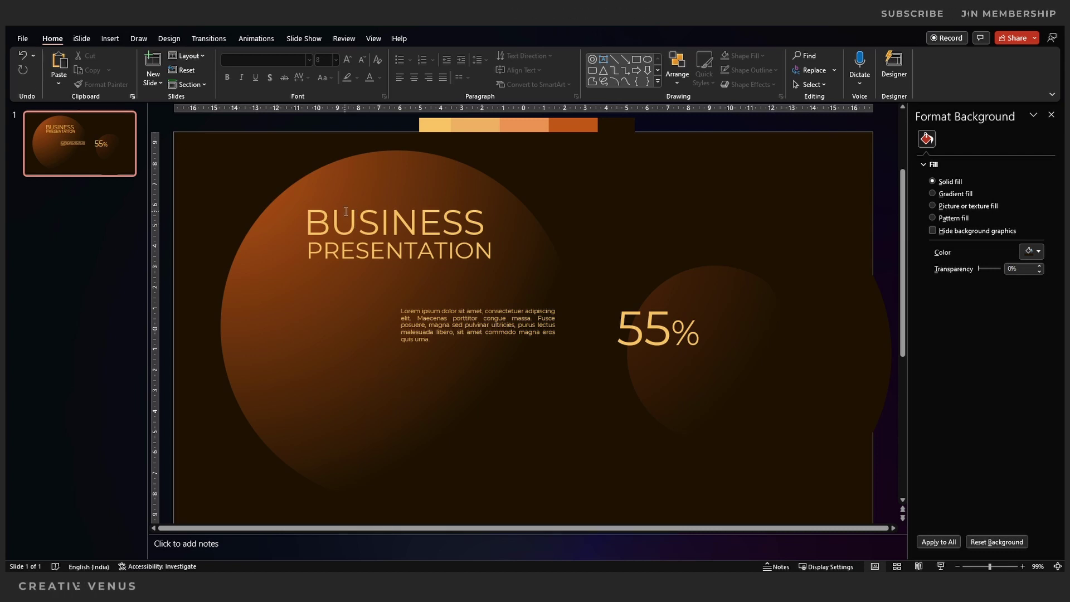
pyautogui.click(346, 212)
pyautogui.click(339, 204)
pyautogui.click(339, 197)
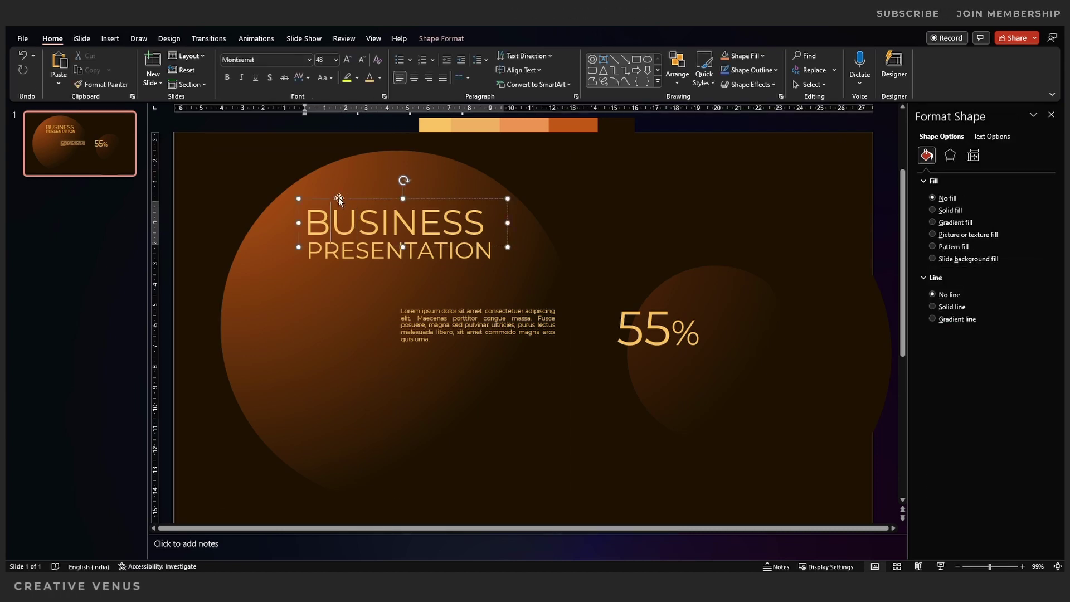
pyautogui.hotkey('ctrl', 'c')
pyautogui.hotkey('ctrl', 'v')
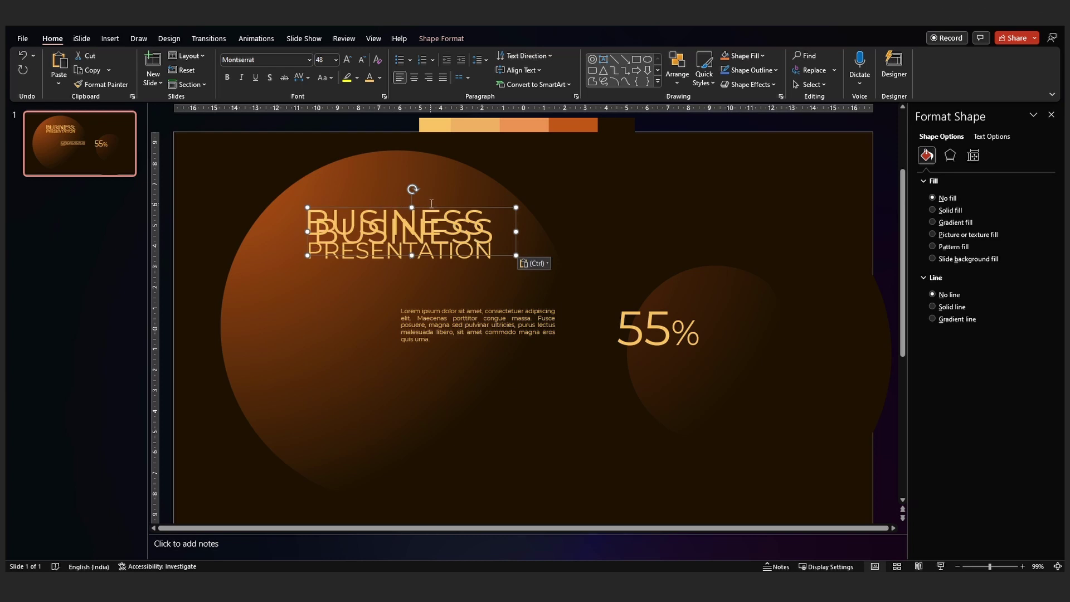
pyautogui.moveTo(431, 207); pyautogui.dragTo(343, 296)
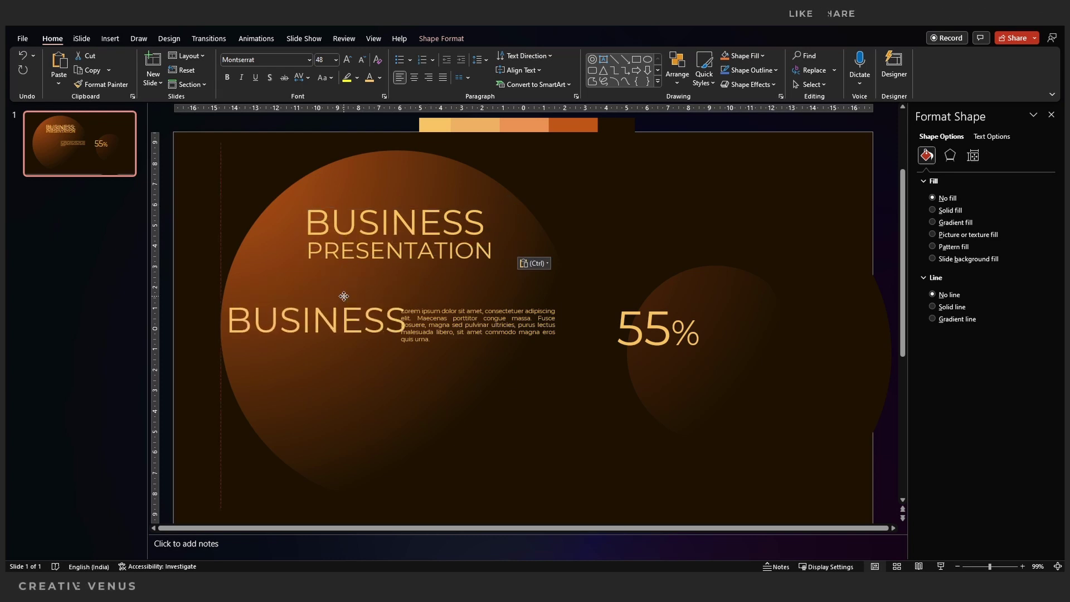
pyautogui.doubleClick(287, 311)
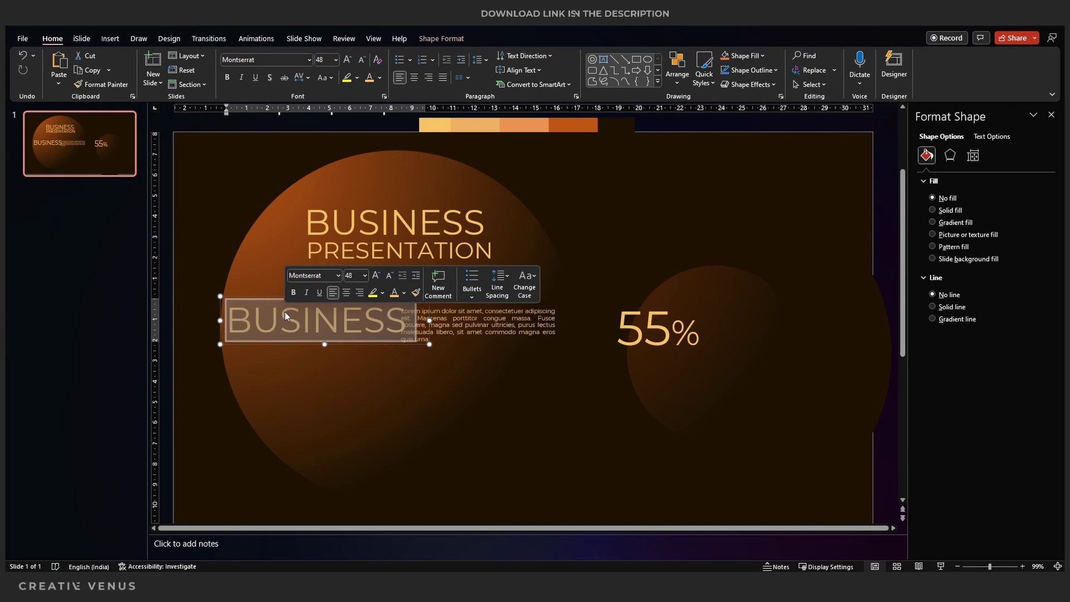
pyautogui.write('Cr')
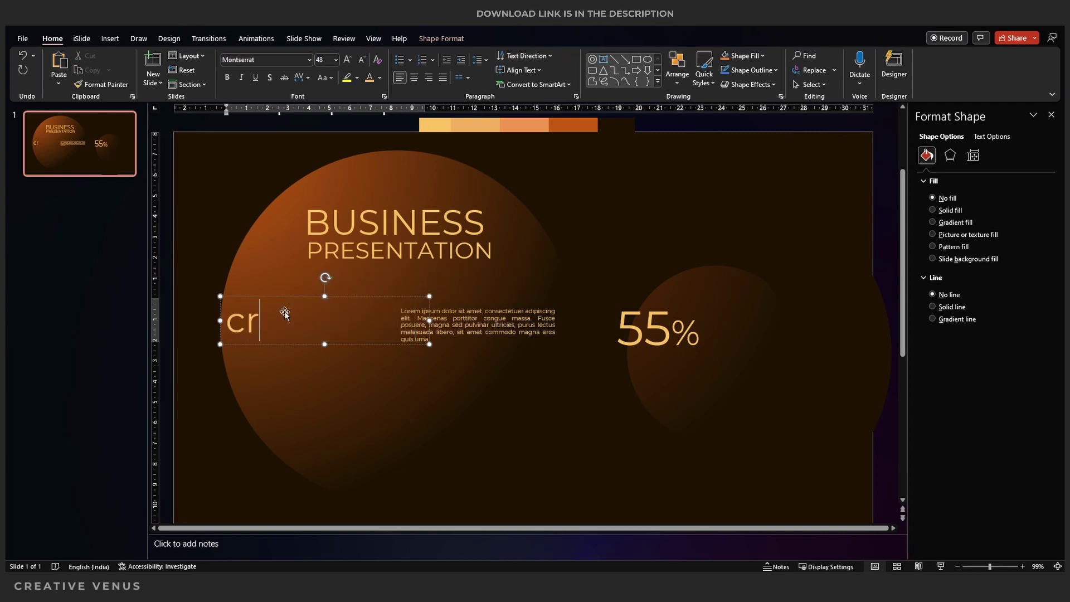
pyautogui.press('BackSpace')
pyautogui.press('BackSpace')
pyautogui.write('CREATIVE VENUS')
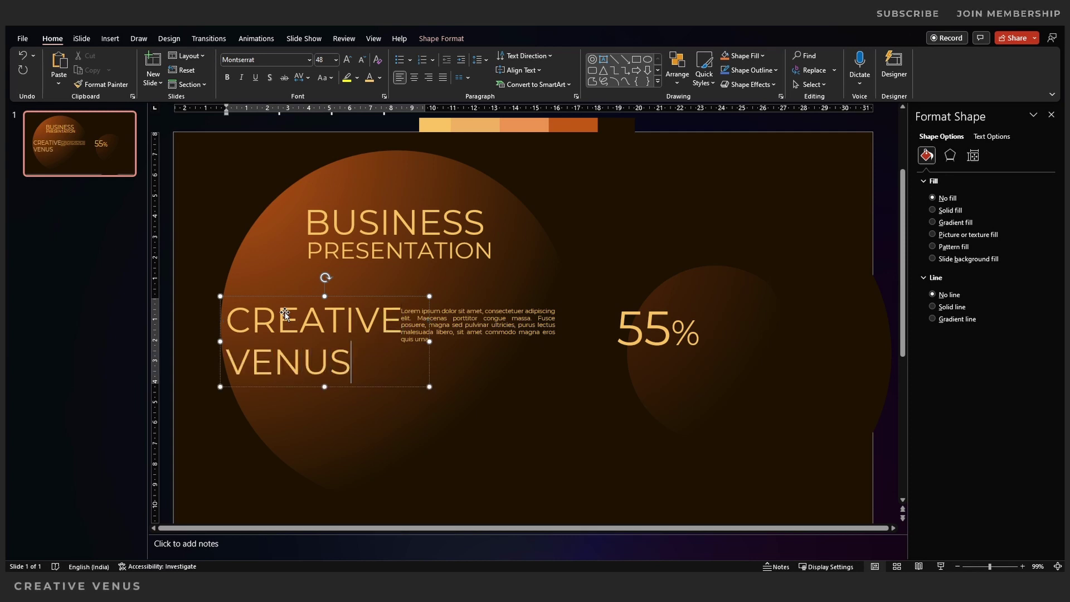
# Rotate the CREATIVE VENUS box vertically, shrink its text, and place it beside the large circle
pyautogui.moveTo(425, 346); pyautogui.dragTo(651, 341)
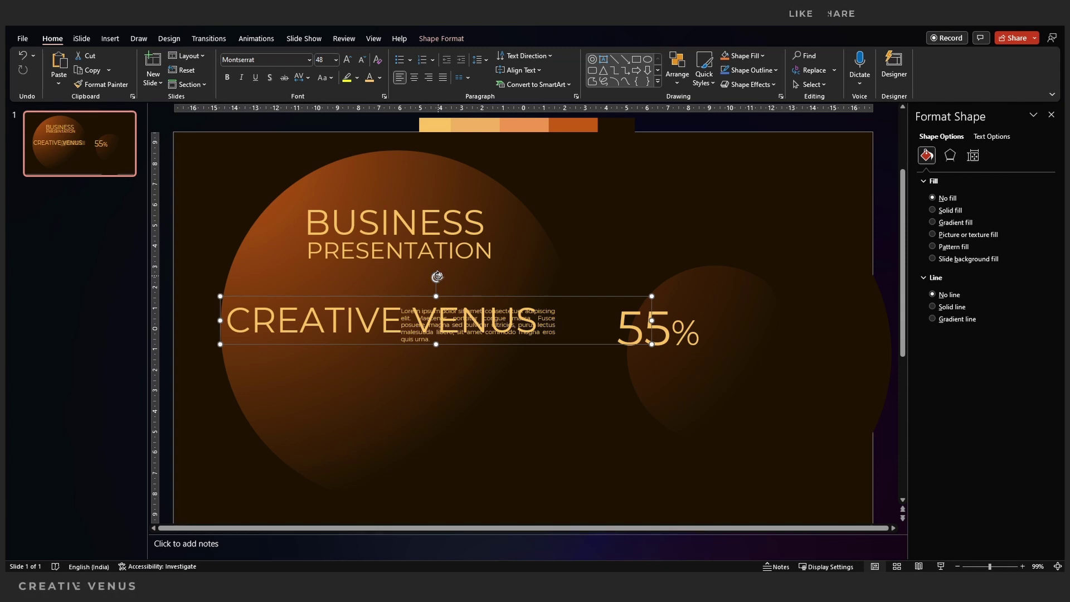
pyautogui.moveTo(437, 276); pyautogui.dragTo(329, 299)
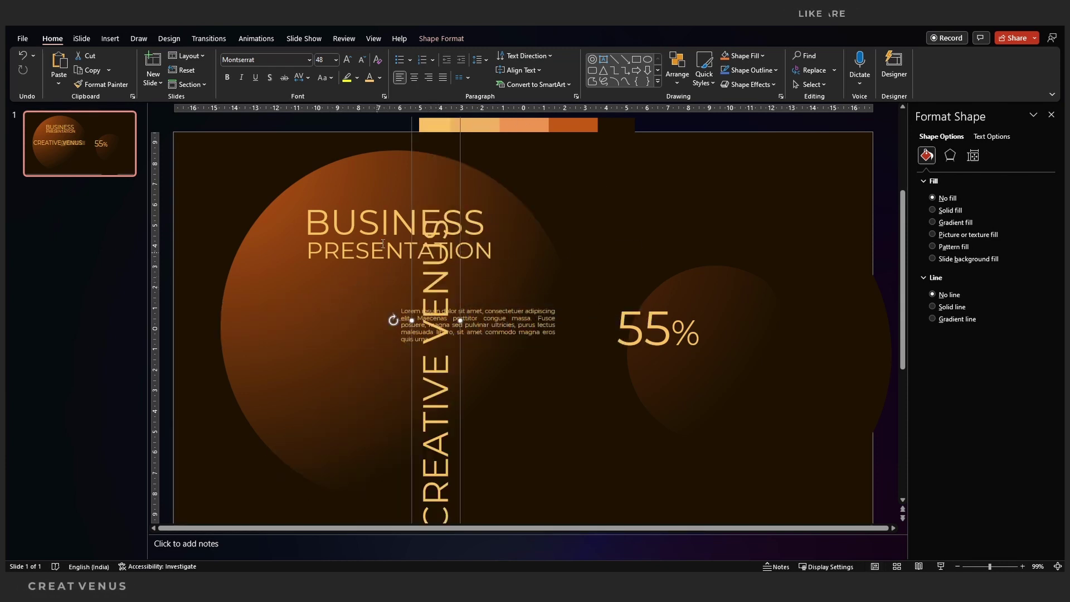
pyautogui.click(364, 61)
pyautogui.click(364, 61)
pyautogui.click(364, 62)
pyautogui.click(363, 61)
pyautogui.click(363, 61)
pyautogui.click(365, 61)
pyautogui.click(365, 61)
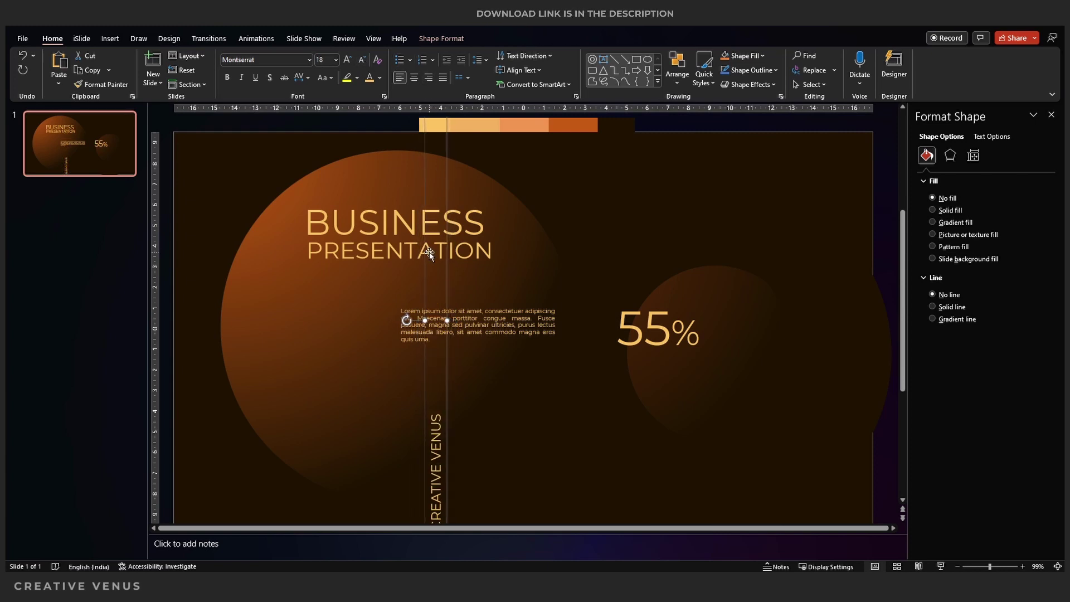
pyautogui.scroll(-3, 429, 252)
pyautogui.moveTo(466, 152); pyautogui.dragTo(454, 320)
pyautogui.click(476, 380)
pyautogui.moveTo(470, 382); pyautogui.dragTo(418, 360)
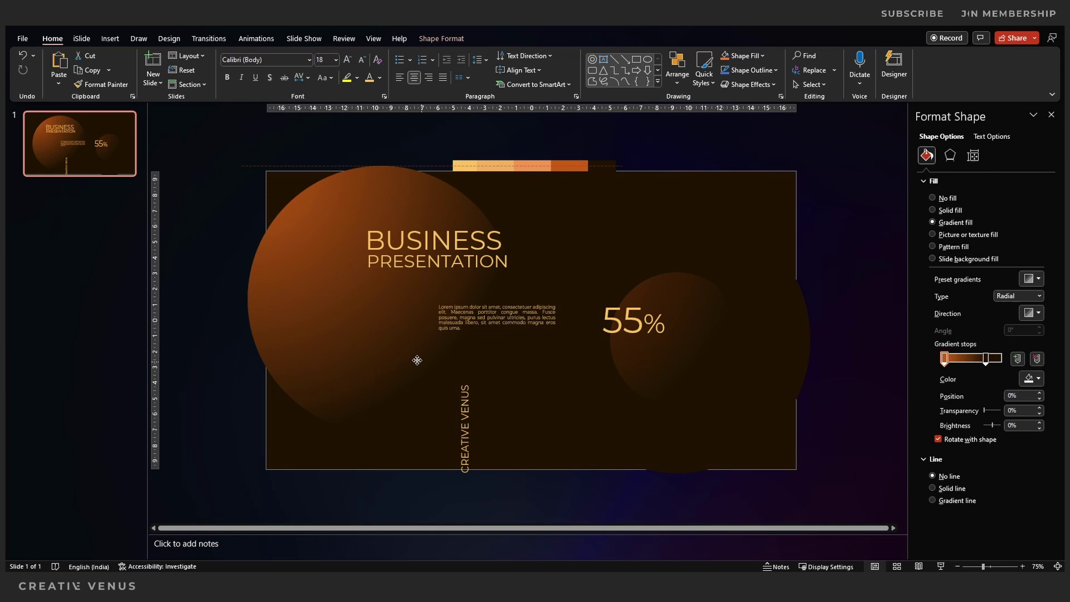
pyautogui.hotkey('ctrl', 'z')
pyautogui.click(472, 463)
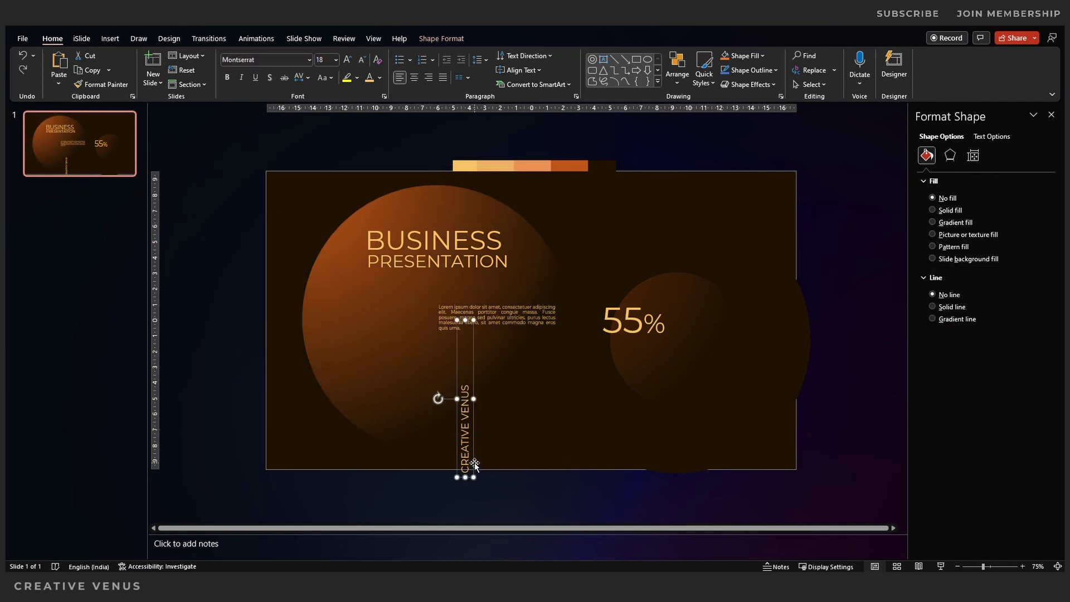
pyautogui.moveTo(475, 464); pyautogui.dragTo(319, 377)
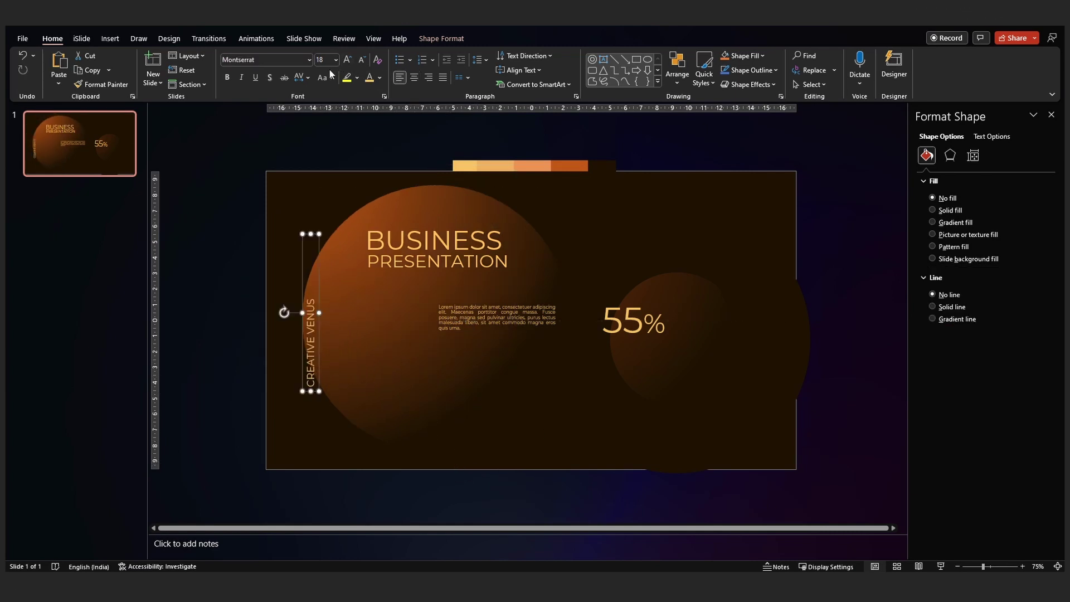
# Give the label Very Loose character spacing, centre it, set 8 pt, and align it to the left edge
pyautogui.click(310, 76)
pyautogui.click(326, 160)
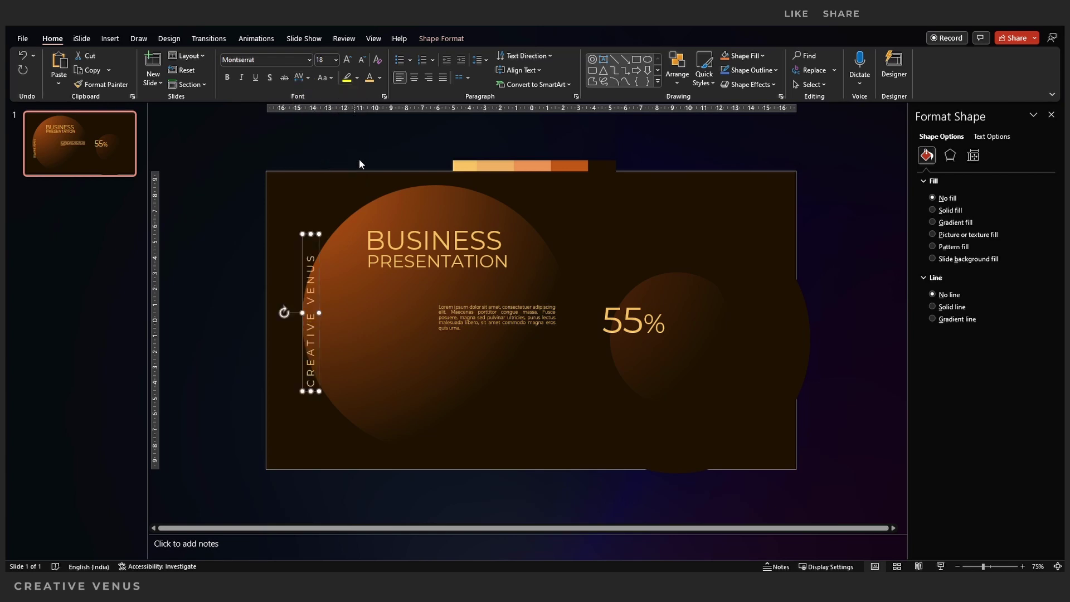
pyautogui.click(416, 81)
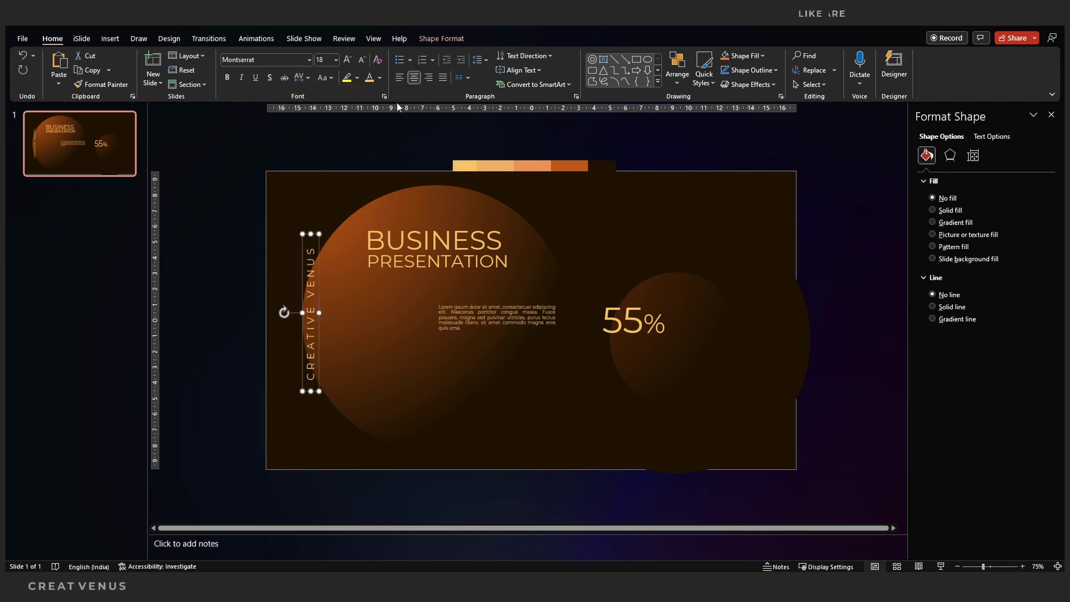
pyautogui.moveTo(319, 258); pyautogui.dragTo(291, 273)
pyautogui.click(360, 61)
pyautogui.click(361, 62)
pyautogui.click(361, 61)
pyautogui.click(361, 61)
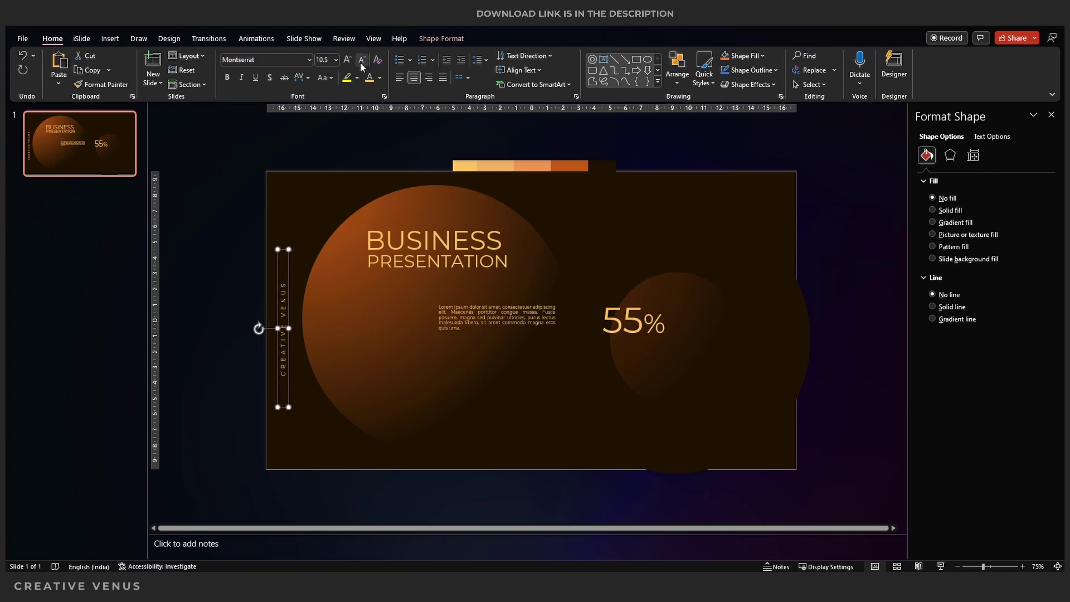
pyautogui.click(361, 61)
pyautogui.click(360, 61)
pyautogui.click(361, 61)
pyautogui.click(360, 61)
pyautogui.click(361, 62)
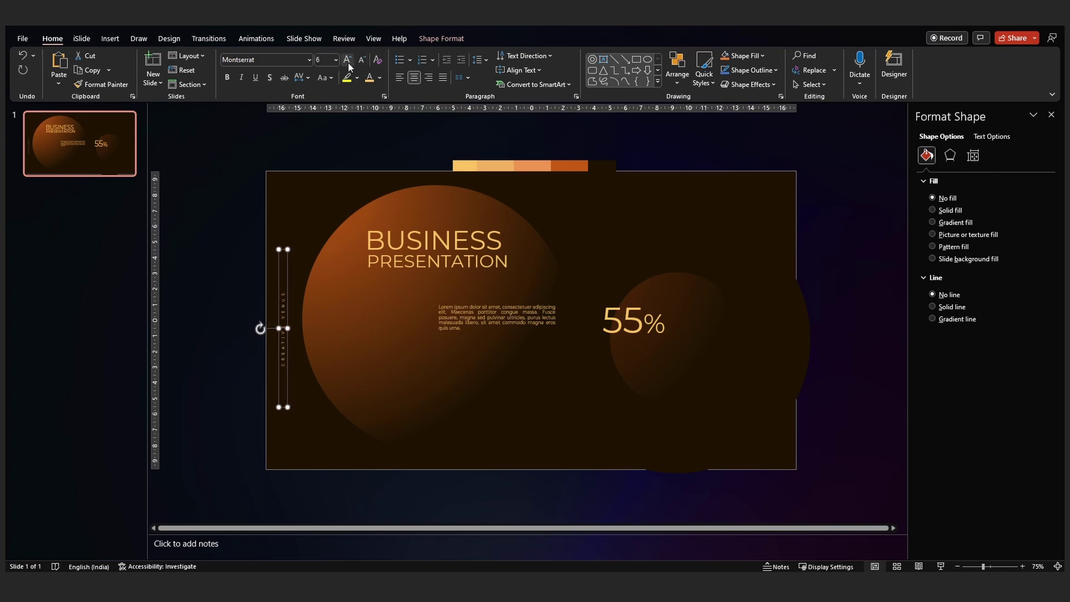
pyautogui.click(348, 63)
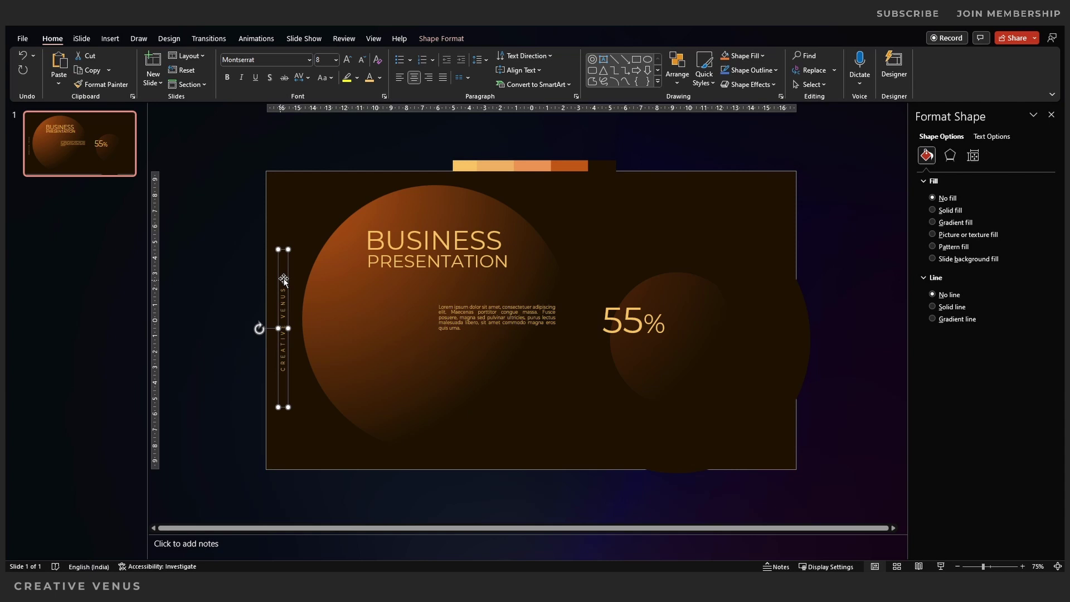
pyautogui.moveTo(289, 275); pyautogui.dragTo(282, 266)
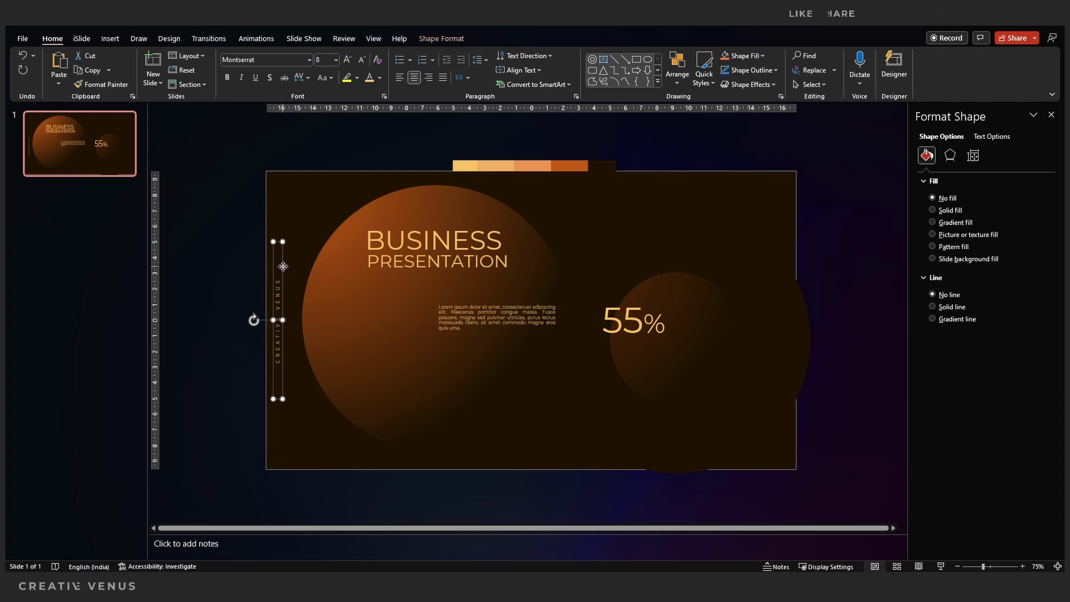
# Duplicate the CREATIVE VENUS label, move it to the right edge, and align it to the middle
pyautogui.hotkey('ctrl', 'v')
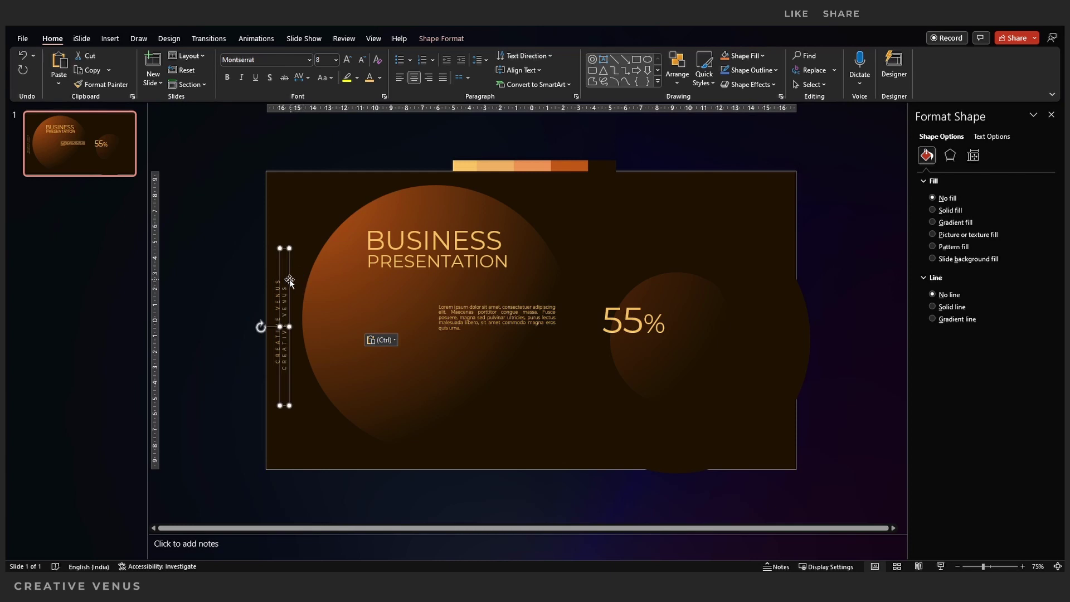
pyautogui.moveTo(285, 282); pyautogui.dragTo(783, 279)
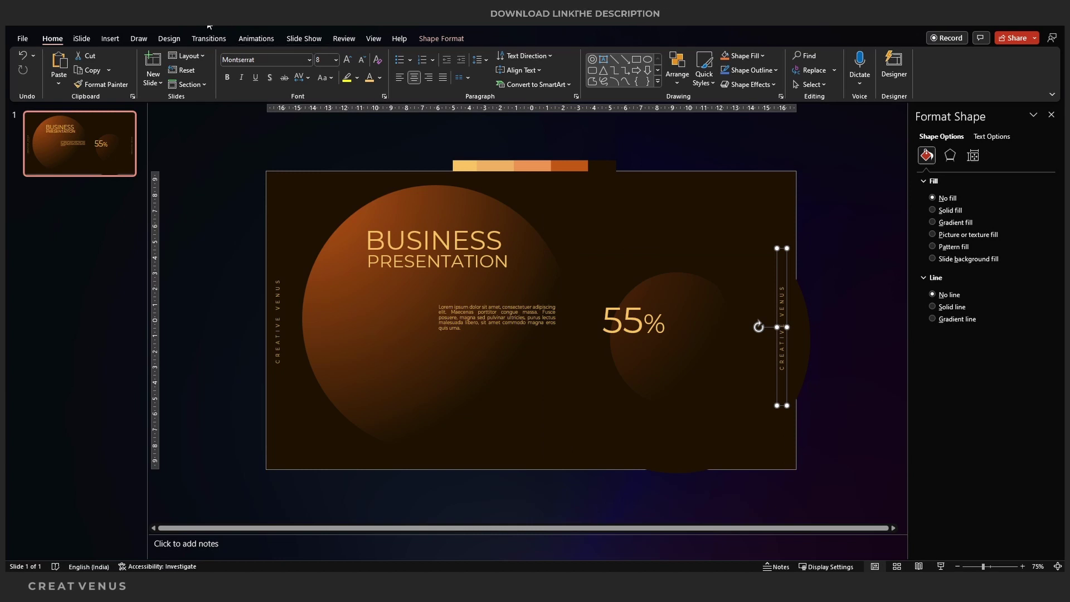
pyautogui.click(229, 23)
pyautogui.click(225, 97)
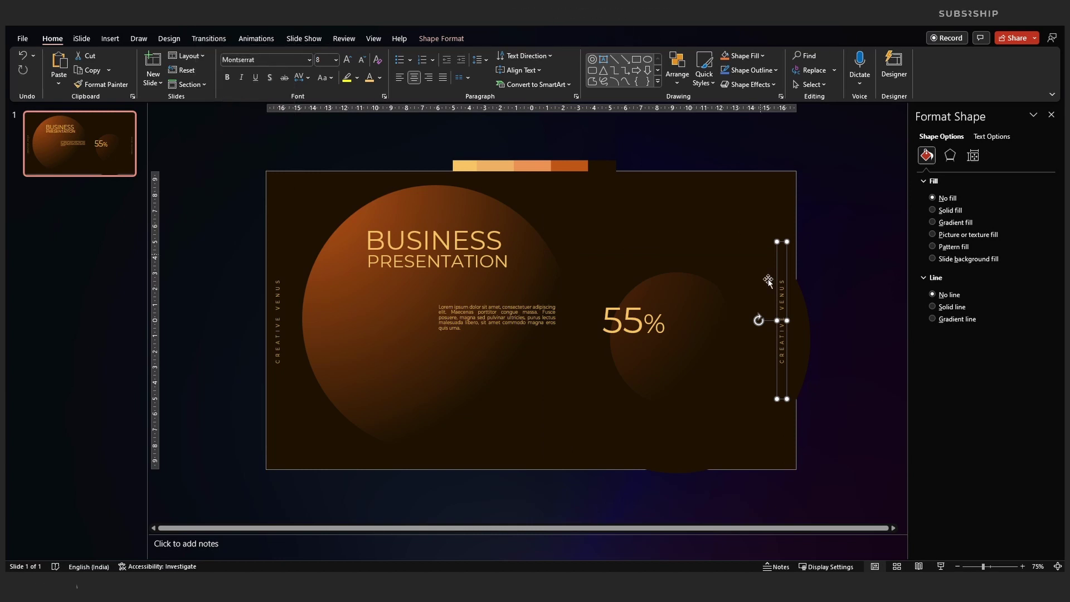
# Retype the copy as 'SUBSCRIBE | LIKE | SHARE | JOIN MEMBERSHIP' and lengthen its box to fit
pyautogui.tripleClick(782, 352)
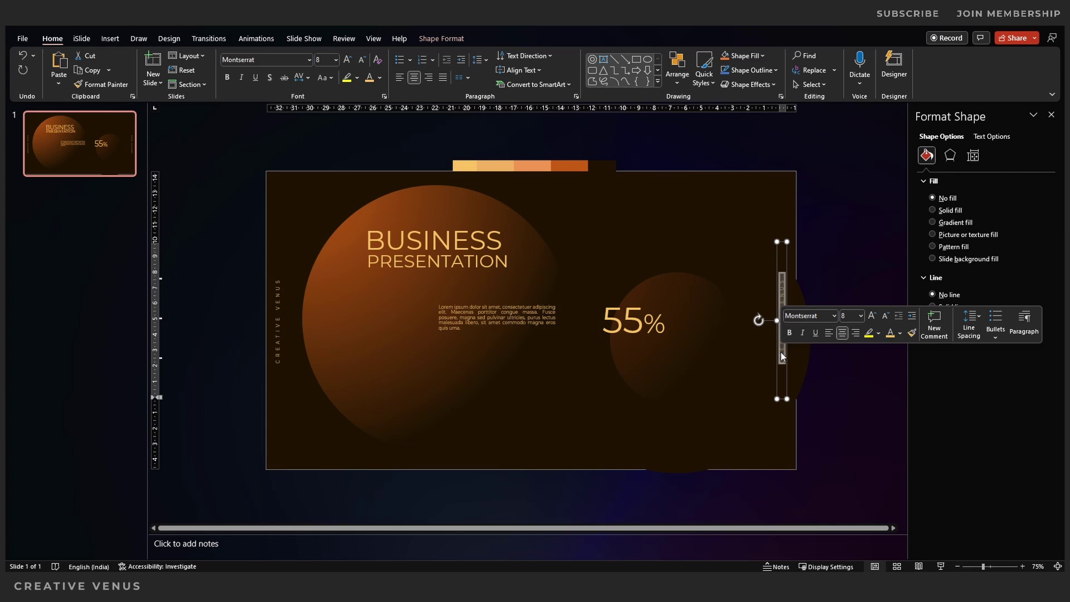
pyautogui.click(780, 352)
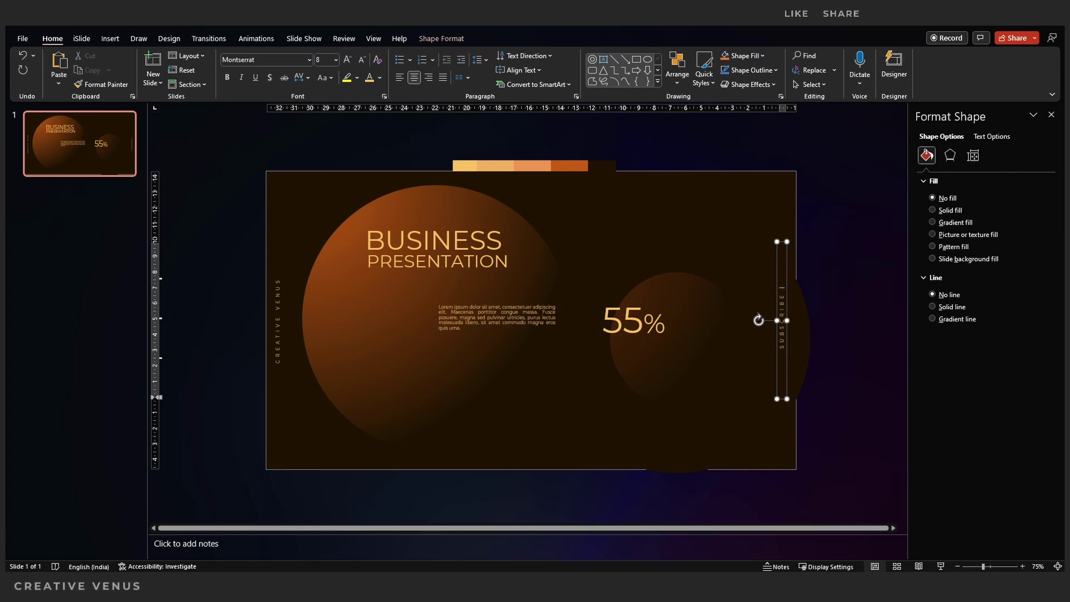
pyautogui.write('I LIKE')
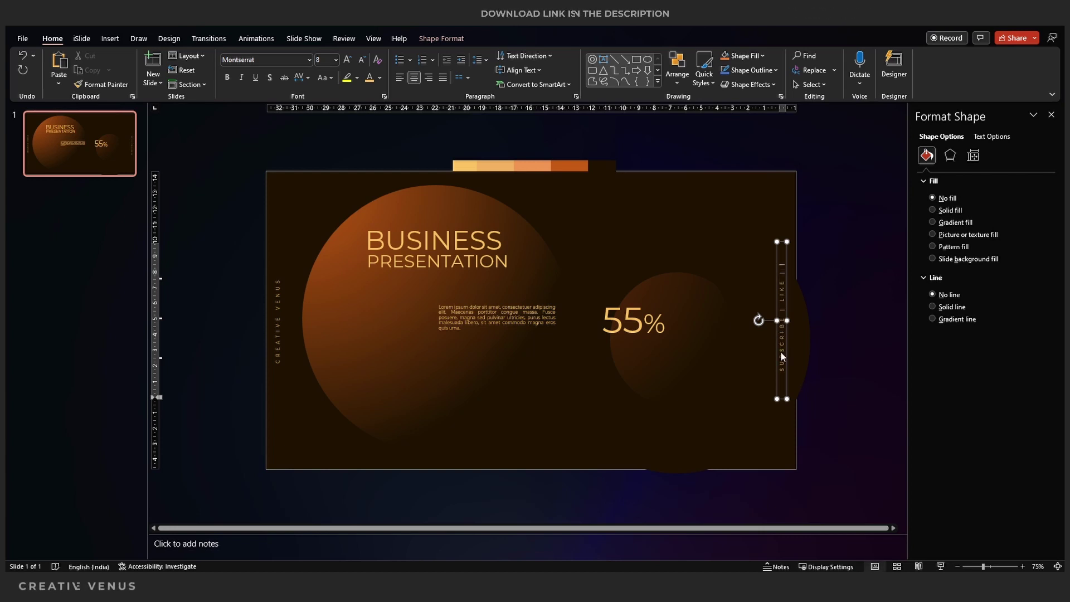
pyautogui.write(' I SHARE')
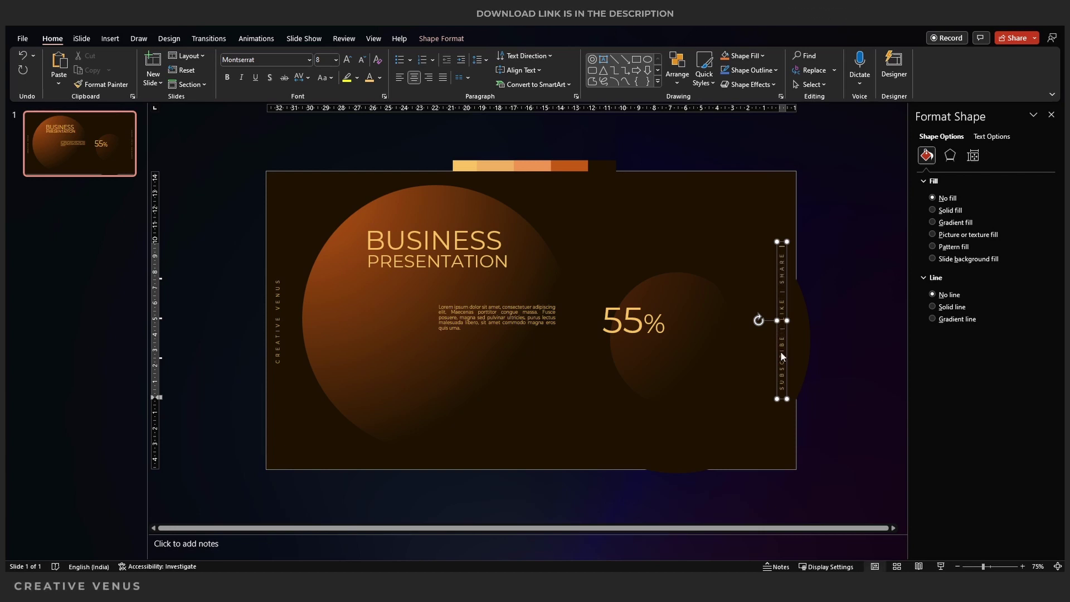
pyautogui.write(' I JOI')
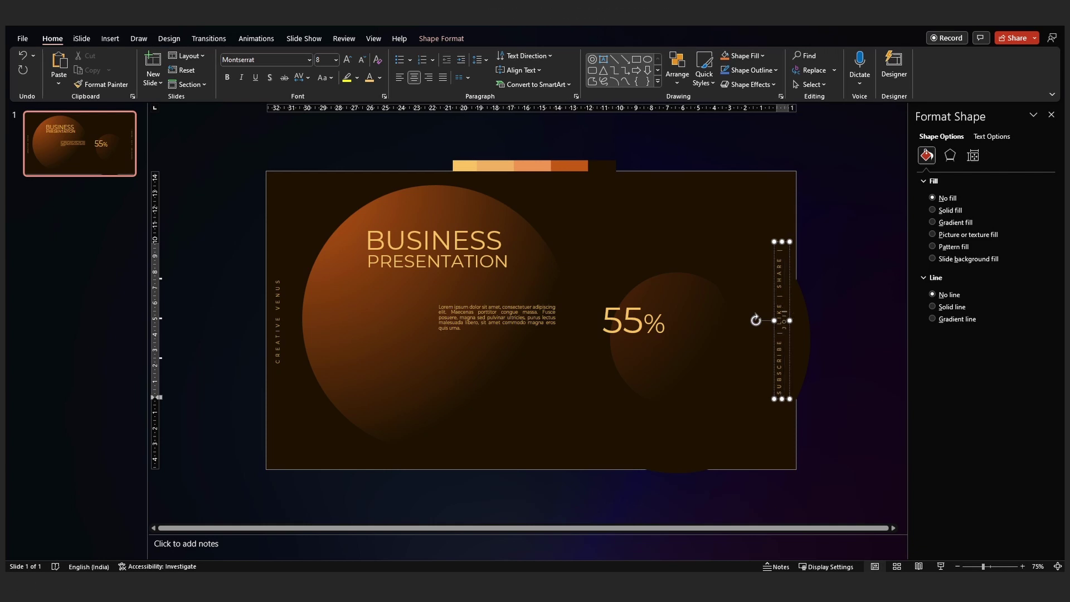
pyautogui.write('N MEMBERSHIP')
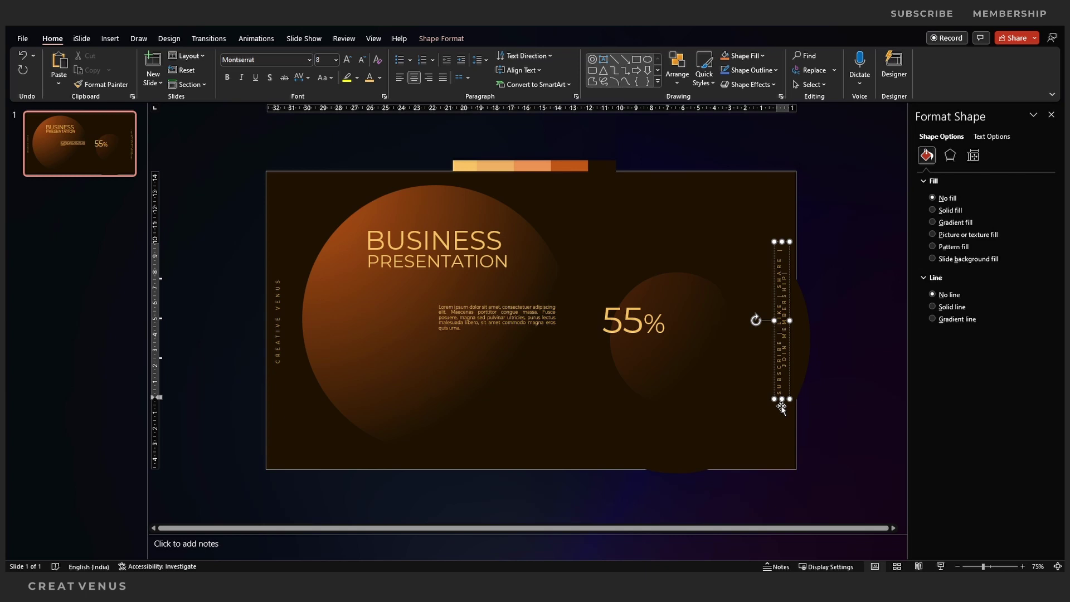
pyautogui.moveTo(782, 400); pyautogui.dragTo(781, 476)
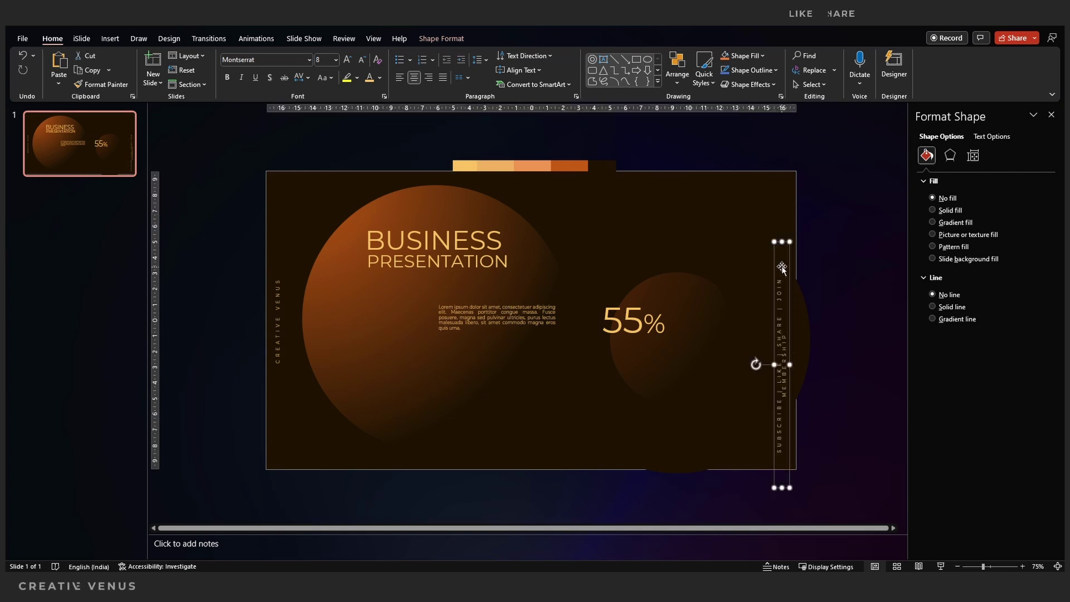
pyautogui.moveTo(782, 241); pyautogui.dragTo(792, 207)
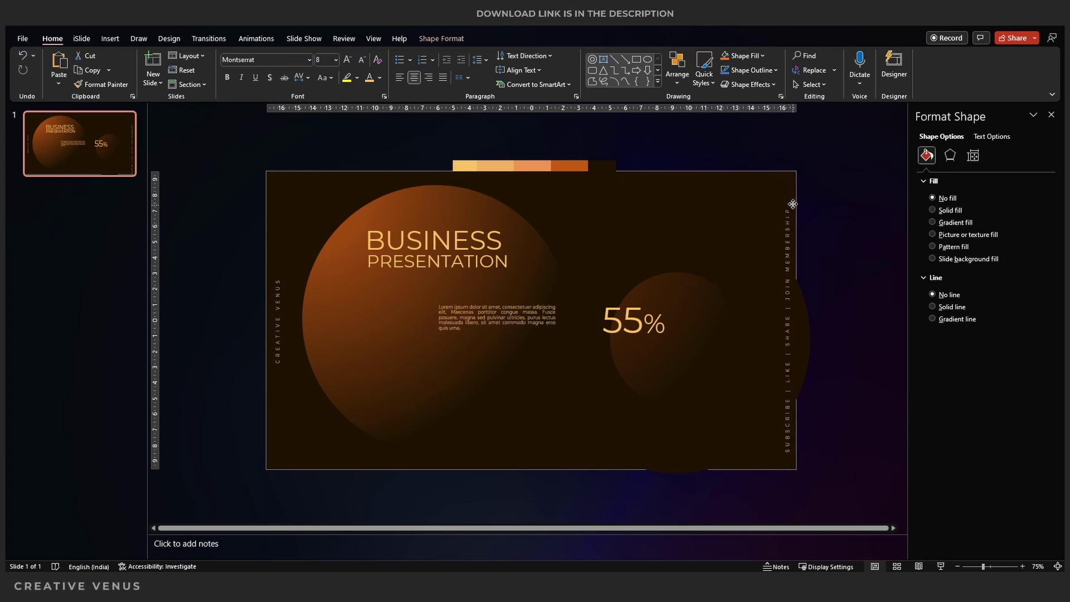
# Re-centre the right-edge label vertically on the slide and reduce its font to 6 pt
pyautogui.click(790, 205)
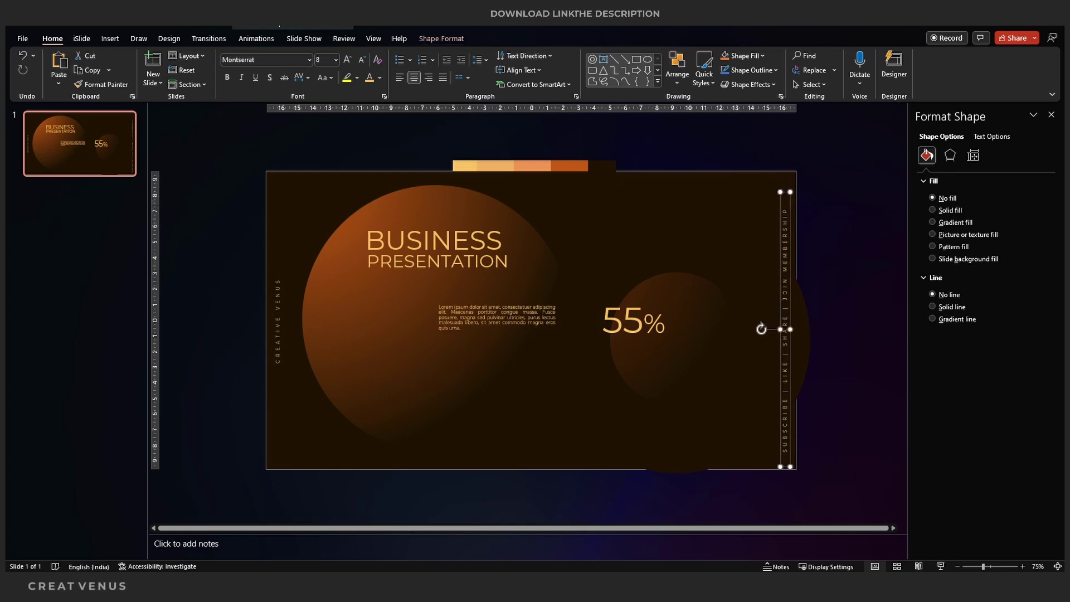
pyautogui.hotkey('alt', 'j')
pyautogui.press('d')
pyautogui.press('a')
pyautogui.press('a')
pyautogui.click(230, 95)
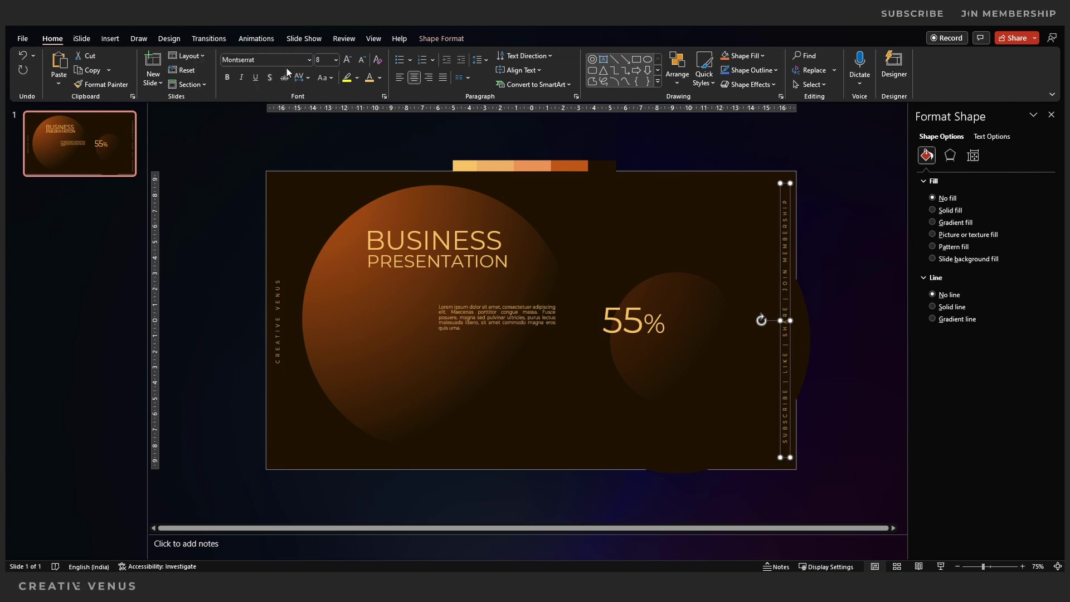
pyautogui.click(363, 61)
pyautogui.click(363, 60)
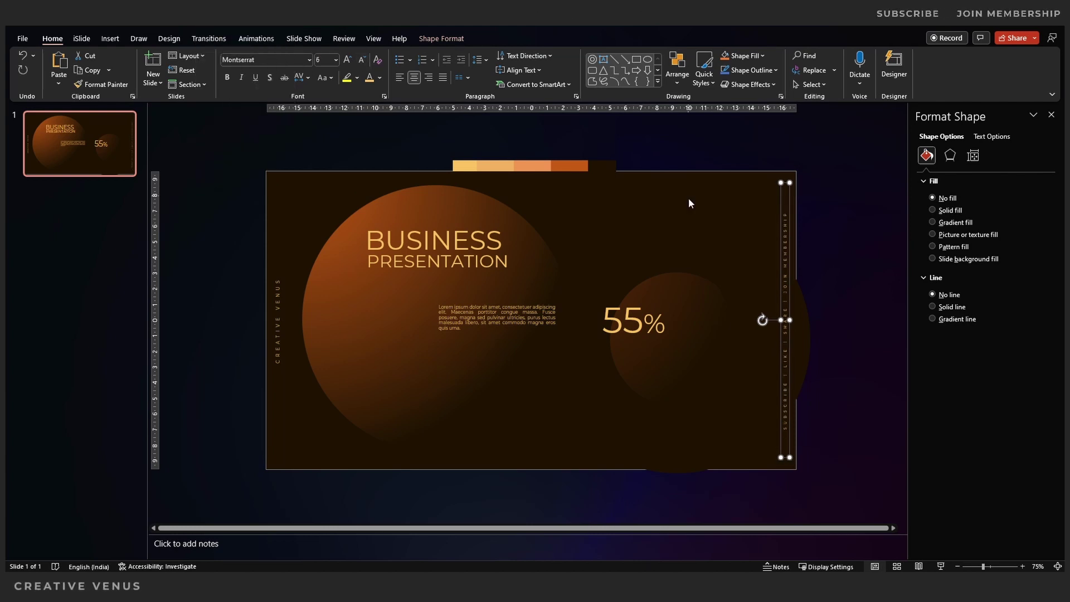
# Deselect to review the slide, then go to Insert and pick Text Box
pyautogui.click(804, 223)
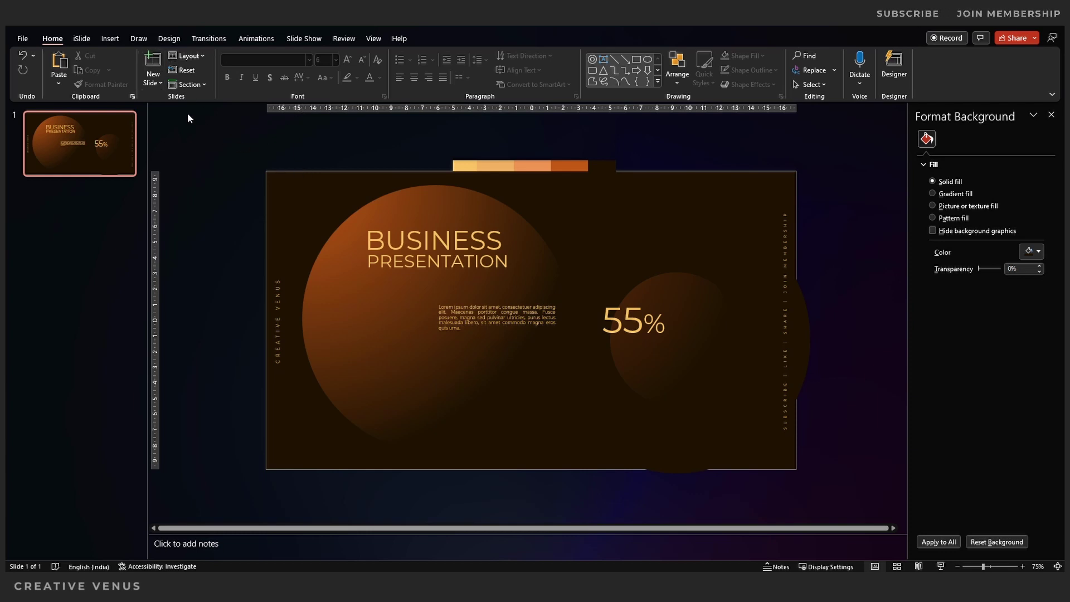
pyautogui.click(110, 38)
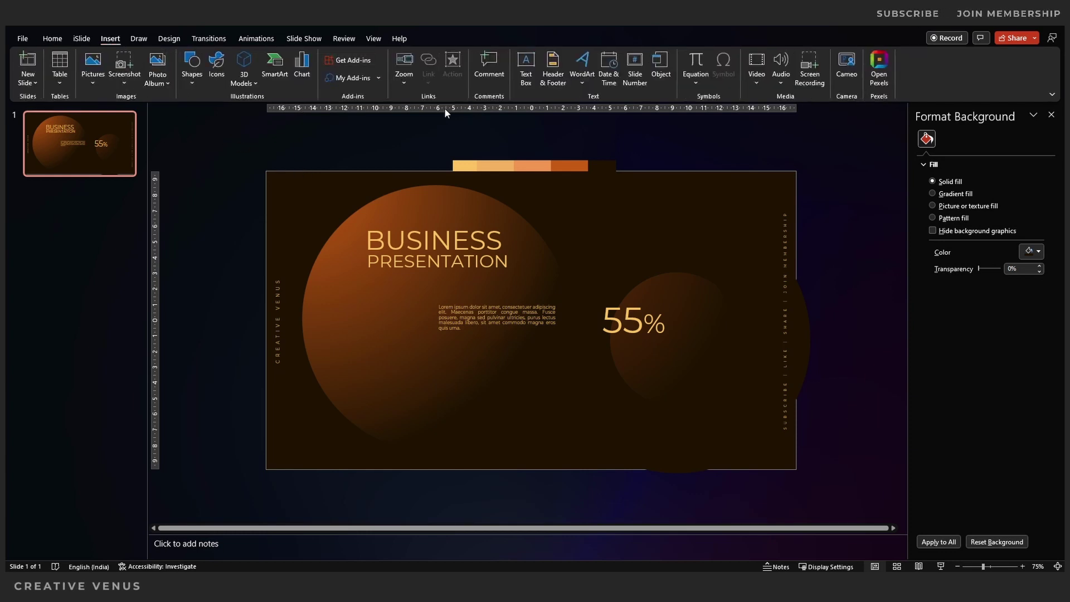
pyautogui.click(526, 70)
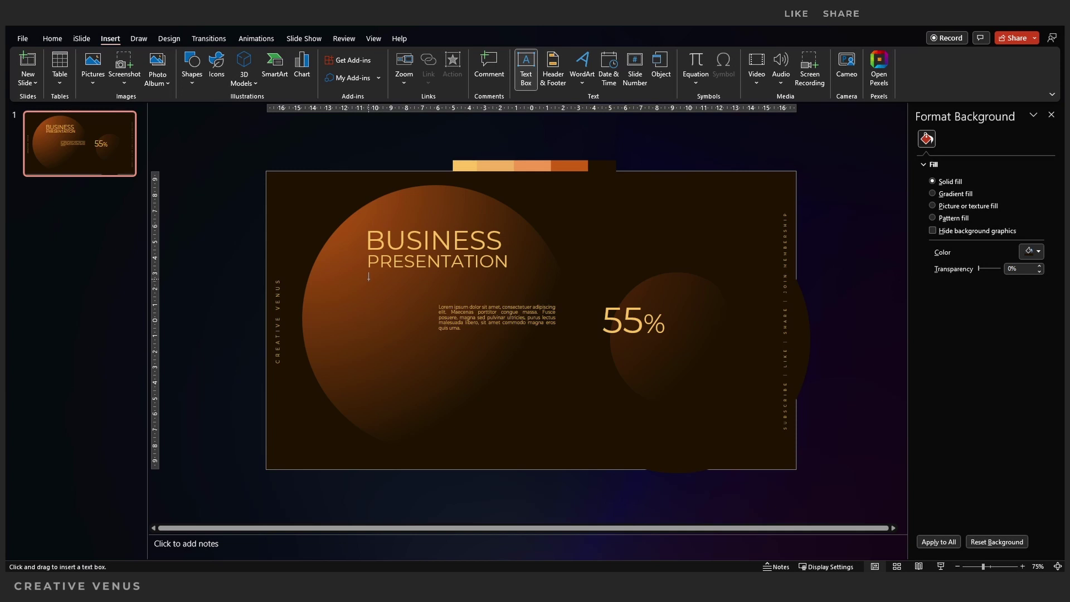
# Draw a tall rectangle below PRESENTATION and give it a Linear Down gradient fill
pyautogui.click(191, 83)
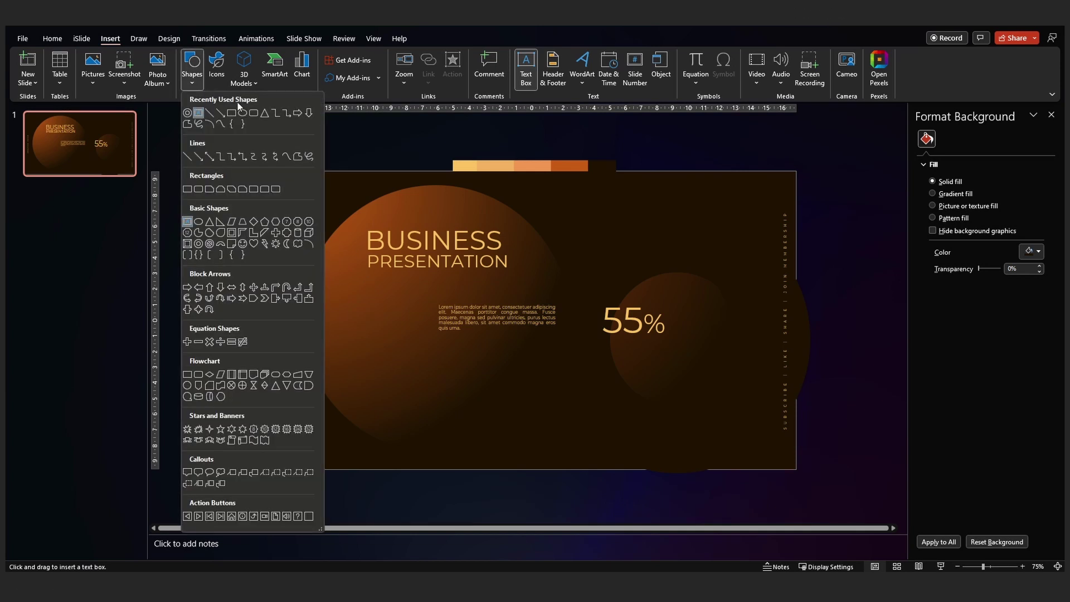
pyautogui.click(231, 113)
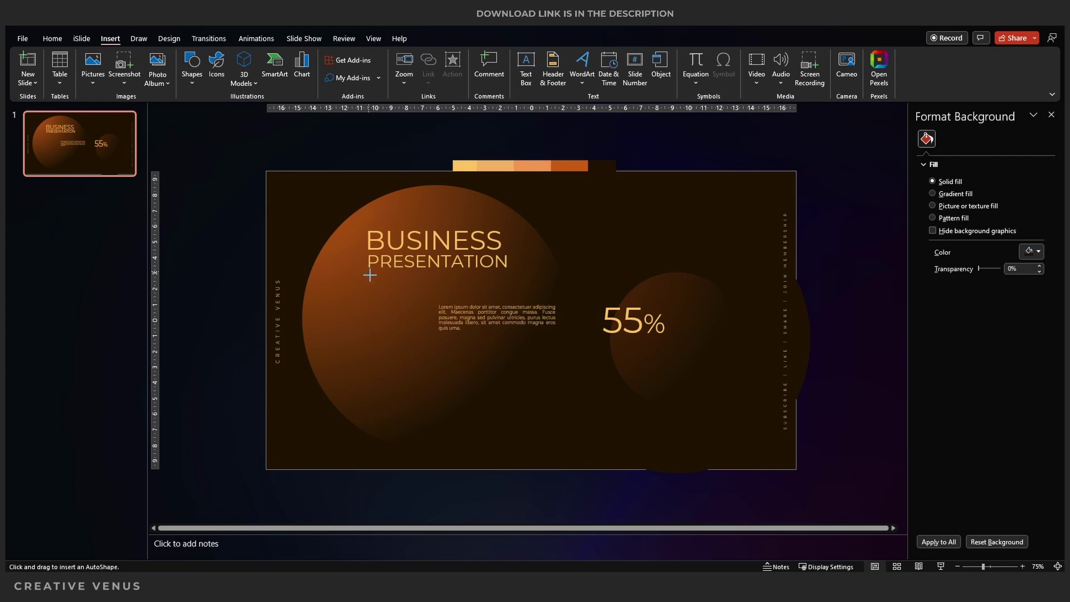
pyautogui.moveTo(370, 275); pyautogui.dragTo(414, 469)
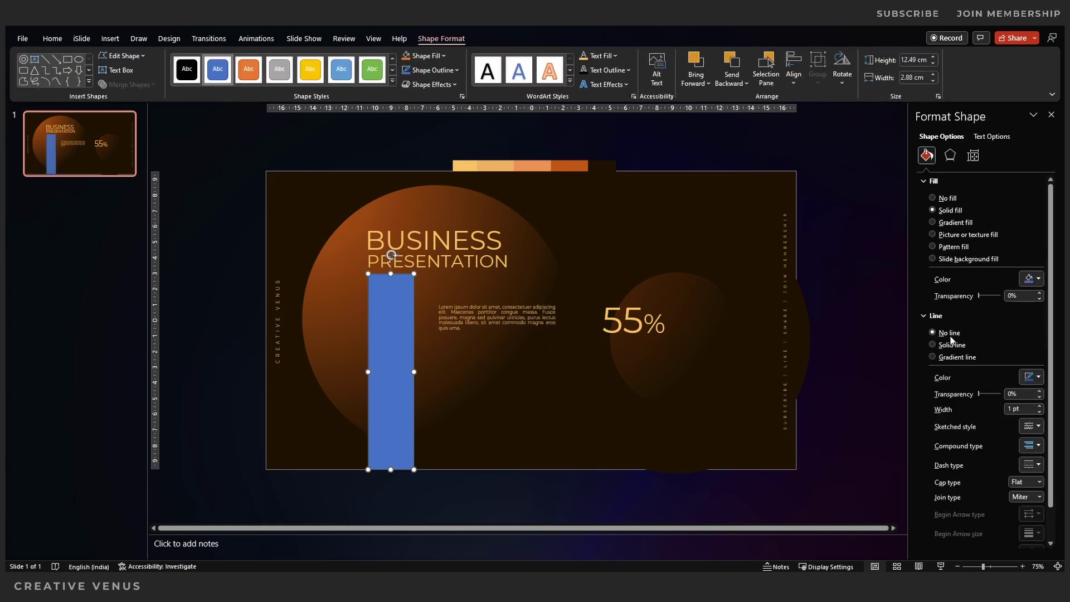
pyautogui.click(948, 222)
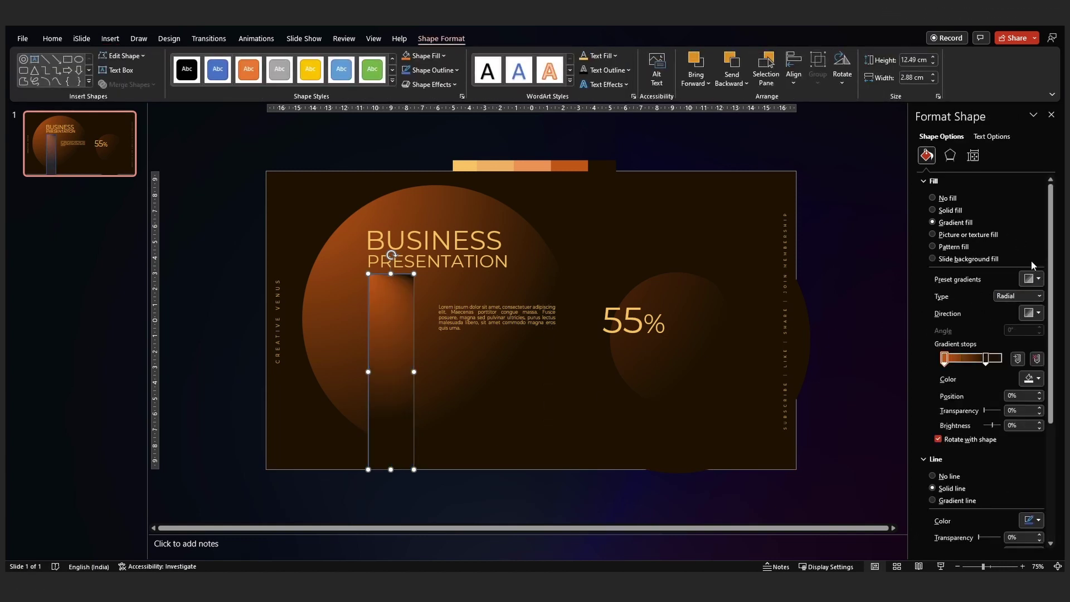
pyautogui.click(1038, 280)
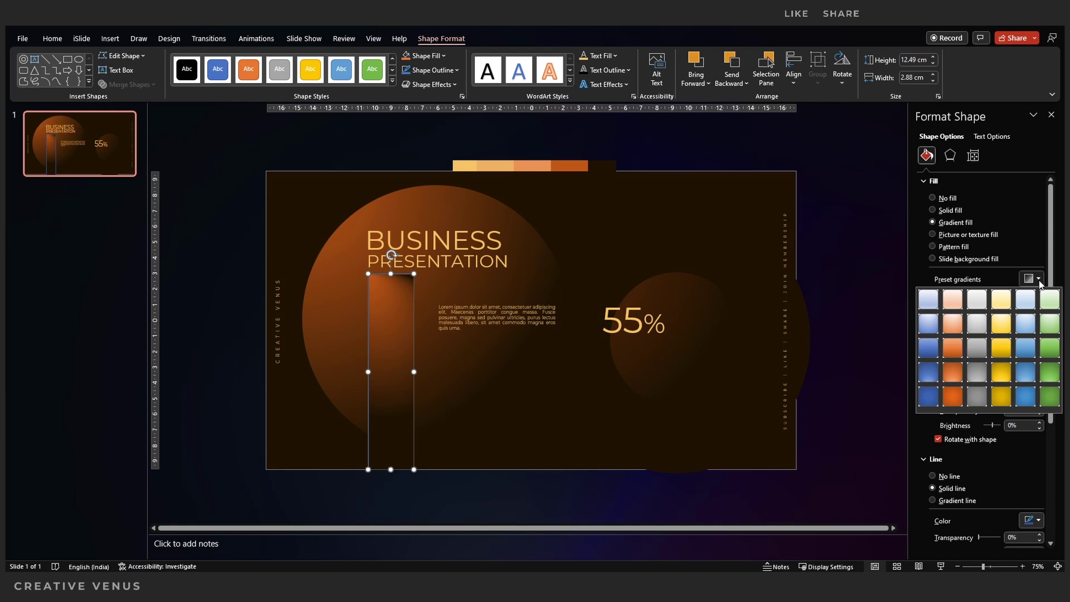
pyautogui.click(1039, 284)
pyautogui.click(1040, 296)
pyautogui.click(1015, 306)
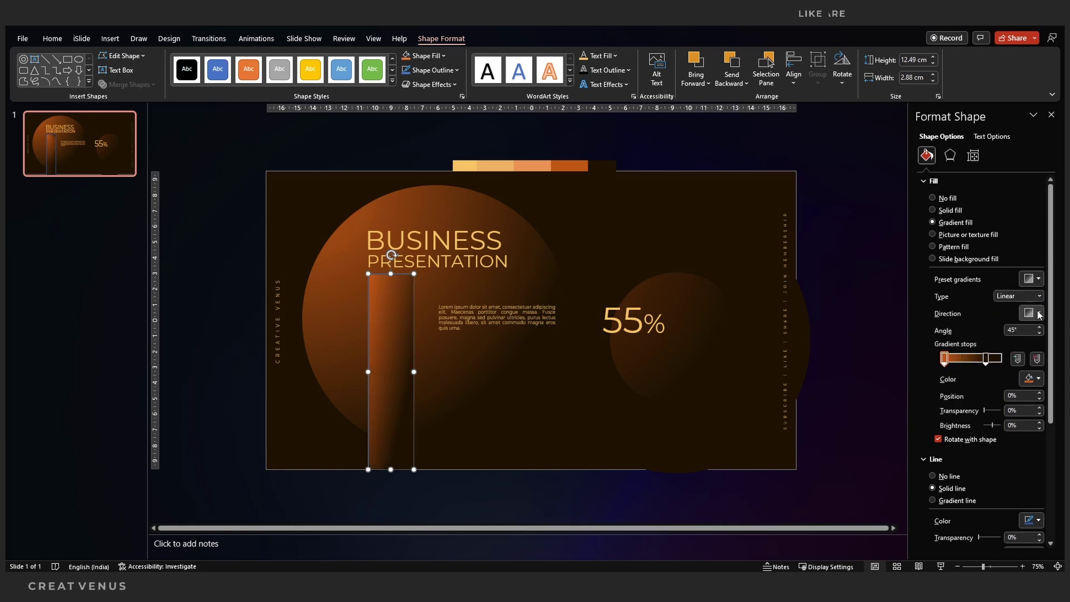
pyautogui.click(1031, 314)
pyautogui.click(985, 334)
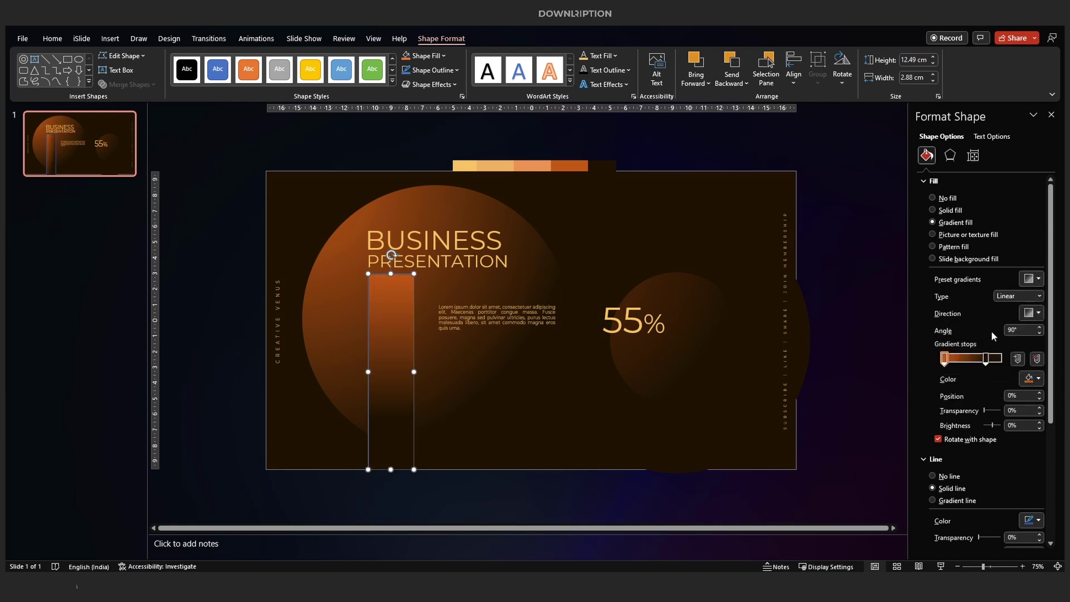
# Set the first stop to the colour bar's light orange, fade the second to 100% transparent, remove the outline
pyautogui.click(1032, 380)
pyautogui.click(898, 414)
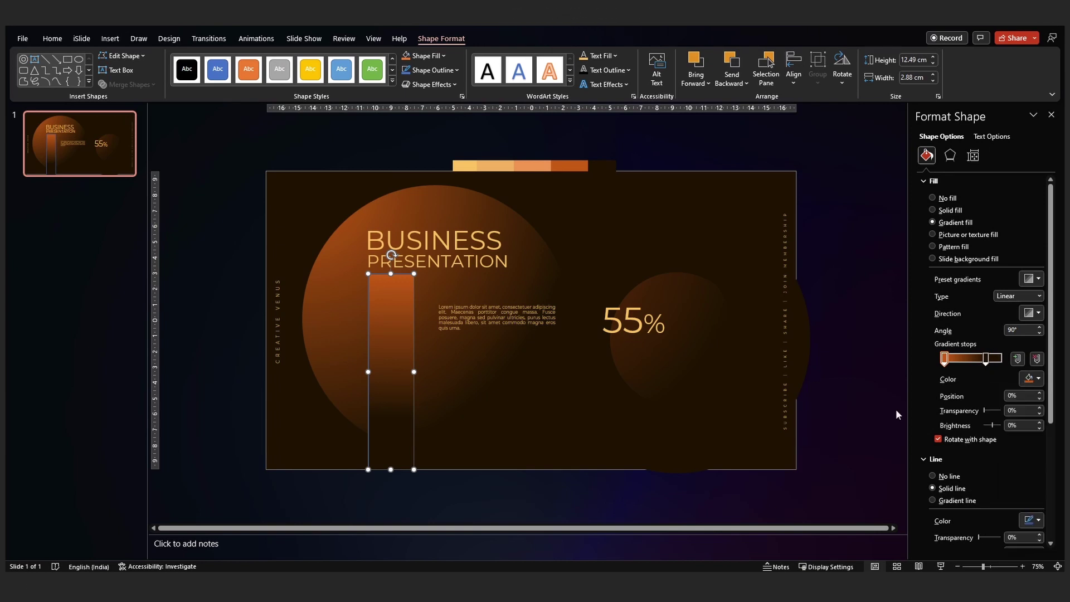
pyautogui.click(545, 165)
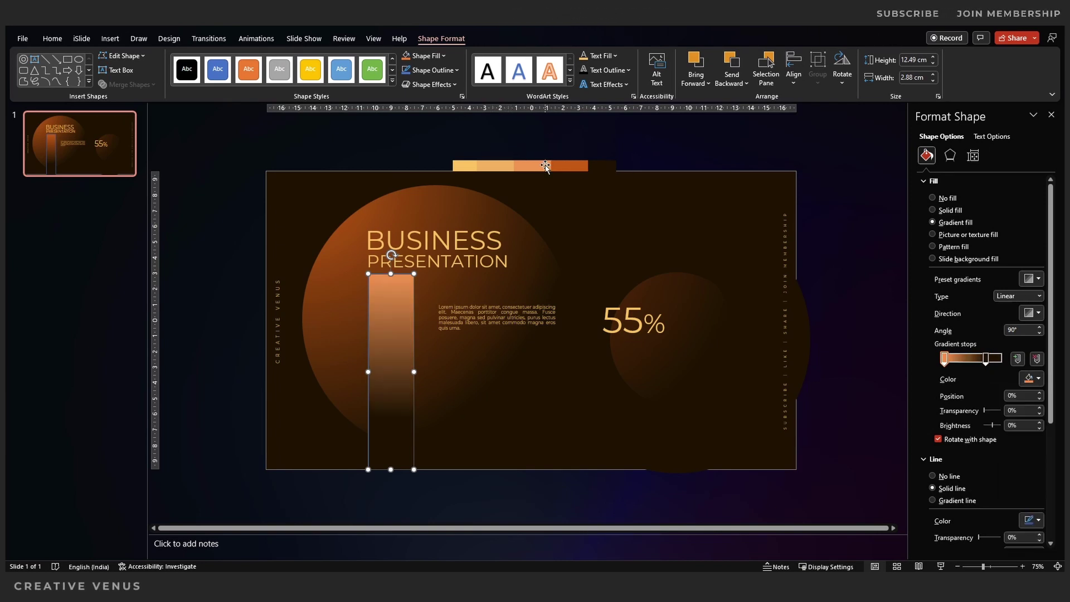
pyautogui.click(986, 359)
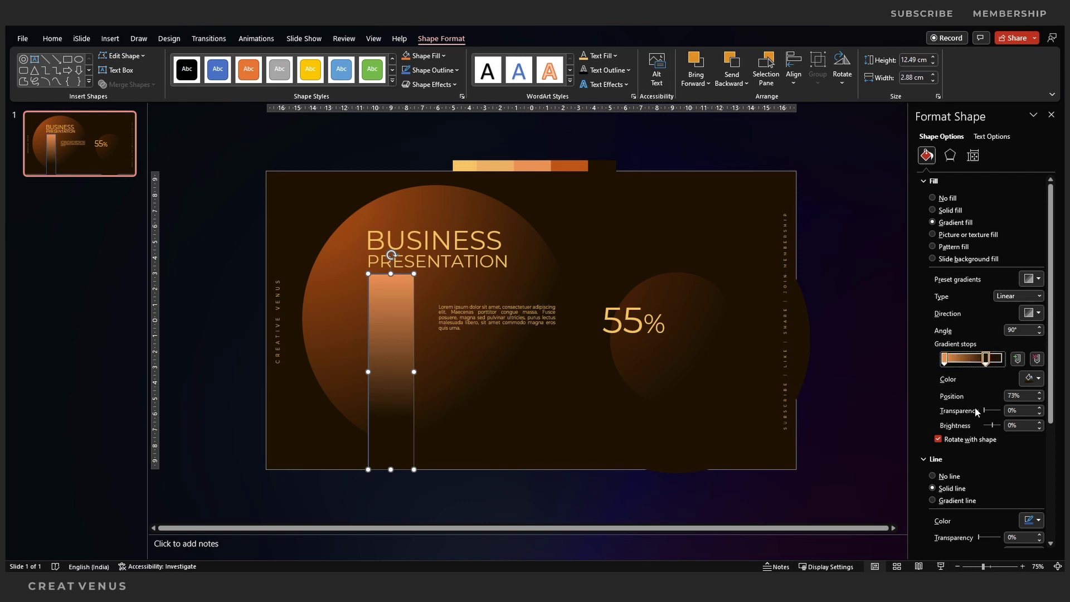
pyautogui.moveTo(981, 410); pyautogui.dragTo(1017, 415)
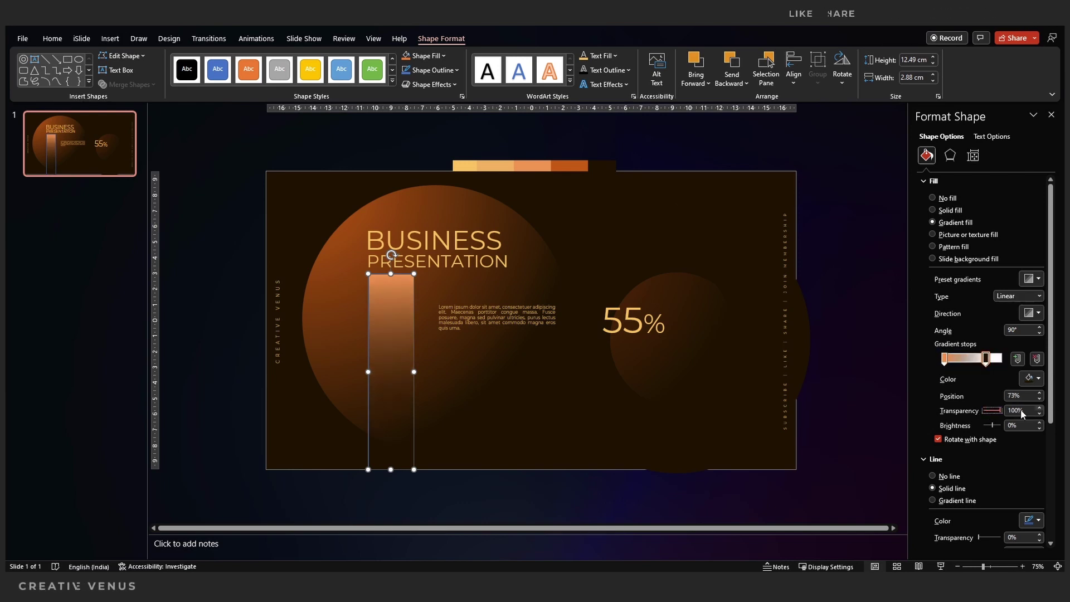
pyautogui.click(948, 477)
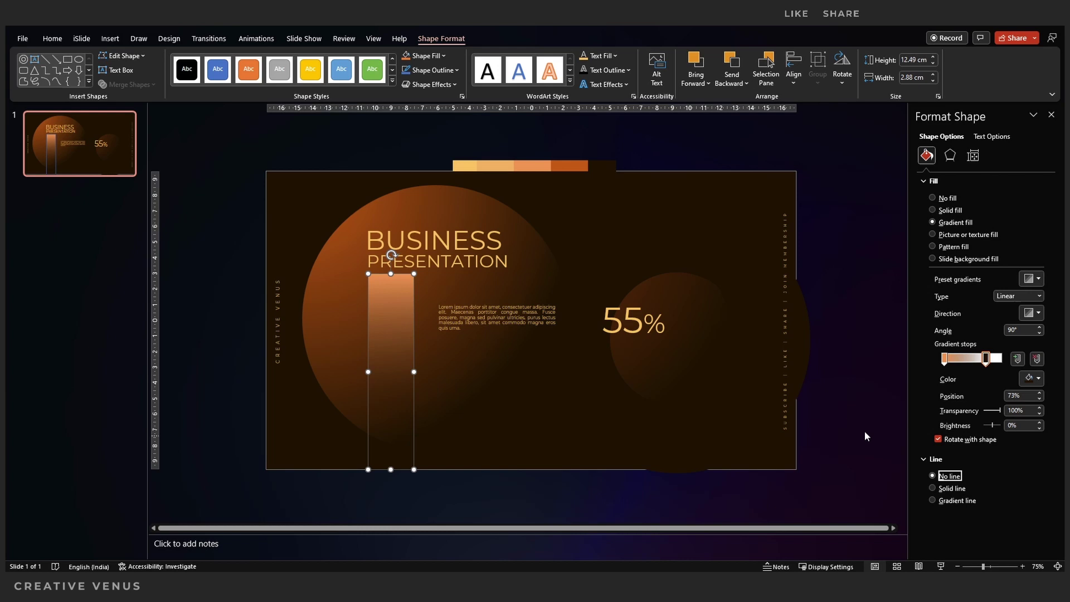
pyautogui.click(860, 428)
pyautogui.click(411, 339)
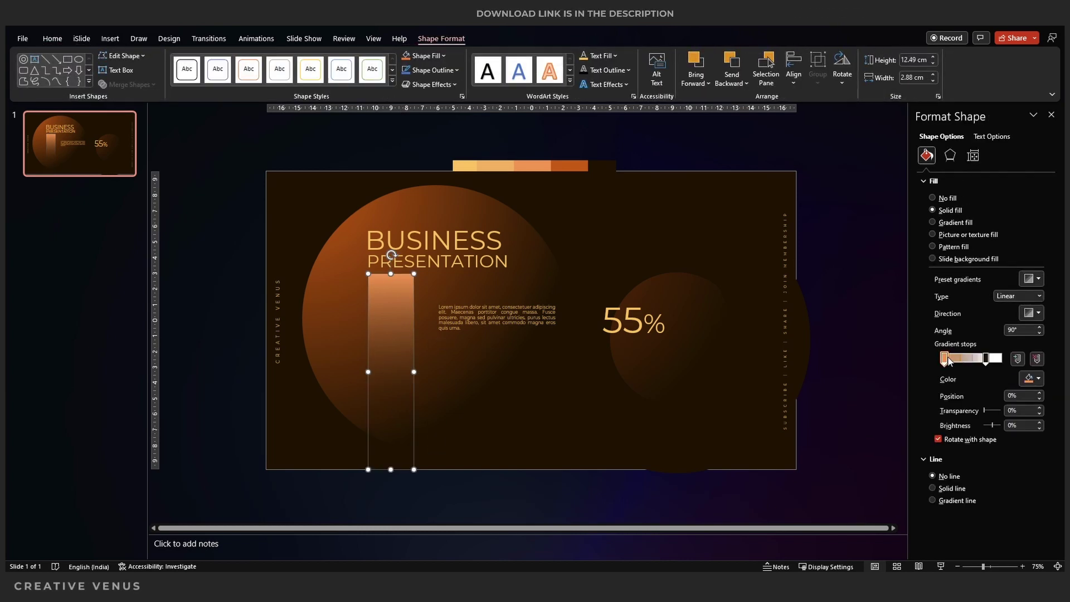
pyautogui.moveTo(988, 358); pyautogui.dragTo(1001, 358)
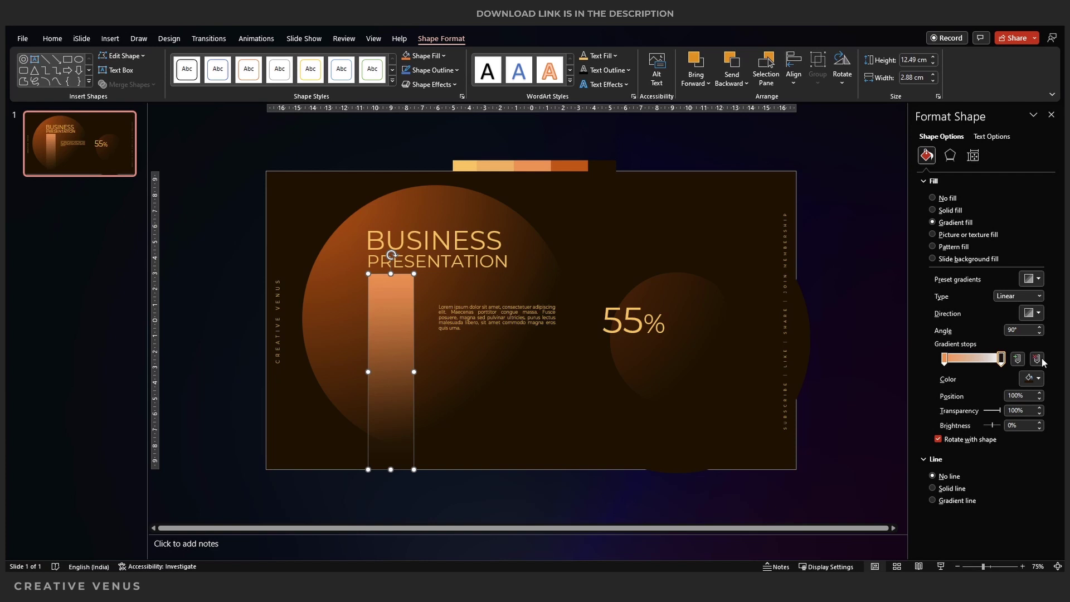
pyautogui.click(850, 393)
# Shift the Lorem paragraph and 55% figure left, then nudge the Lorem box into place
pyautogui.click(509, 302)
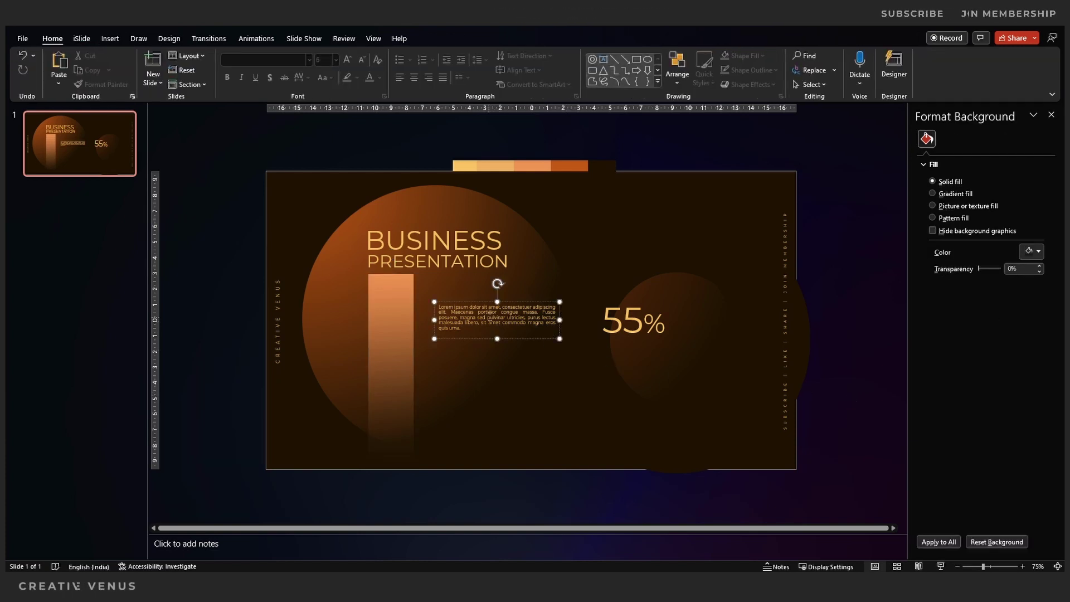
pyautogui.moveTo(509, 302); pyautogui.dragTo(488, 303)
pyautogui.click(634, 318)
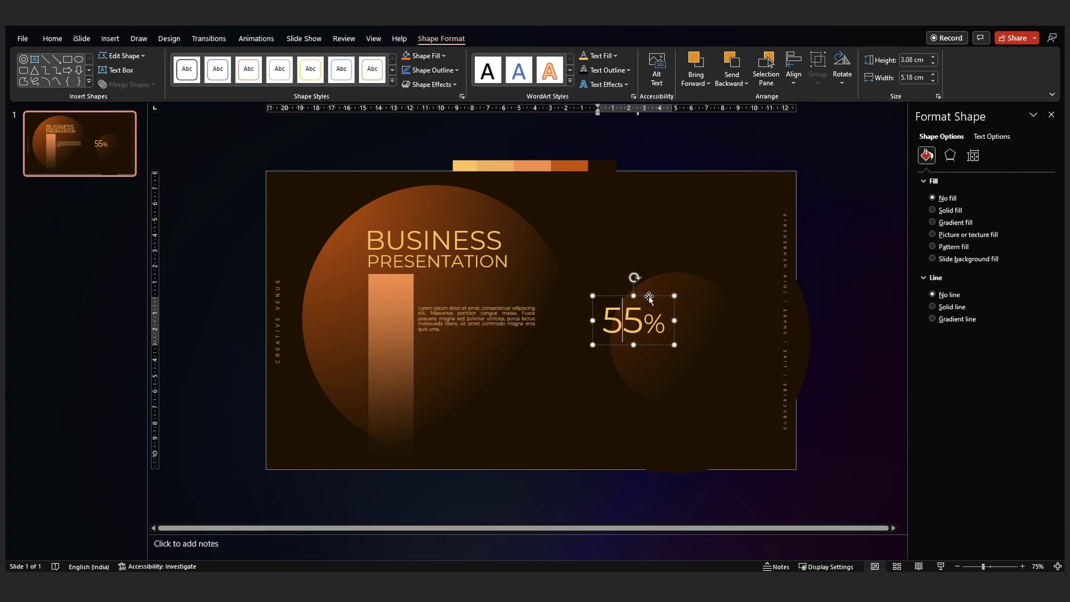
pyautogui.moveTo(650, 297)
pyautogui.mouseDown()
pyautogui.moveTo(605, 295)
pyautogui.moveTo(628, 294)
pyautogui.mouseUp()
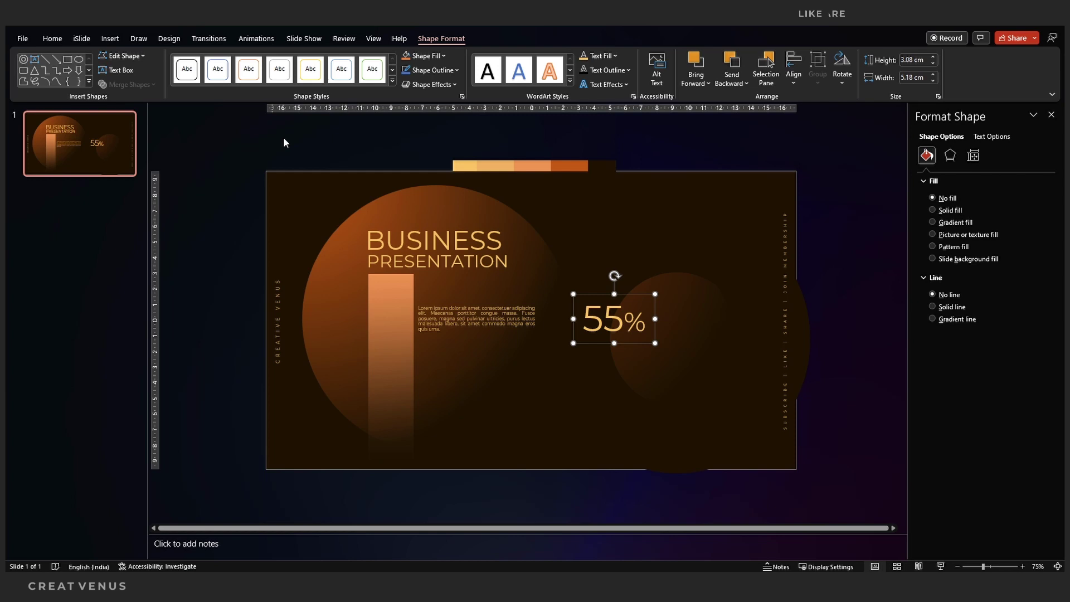
pyautogui.keyDown('shift'); pyautogui.click(513, 304); pyautogui.keyUp('shift')
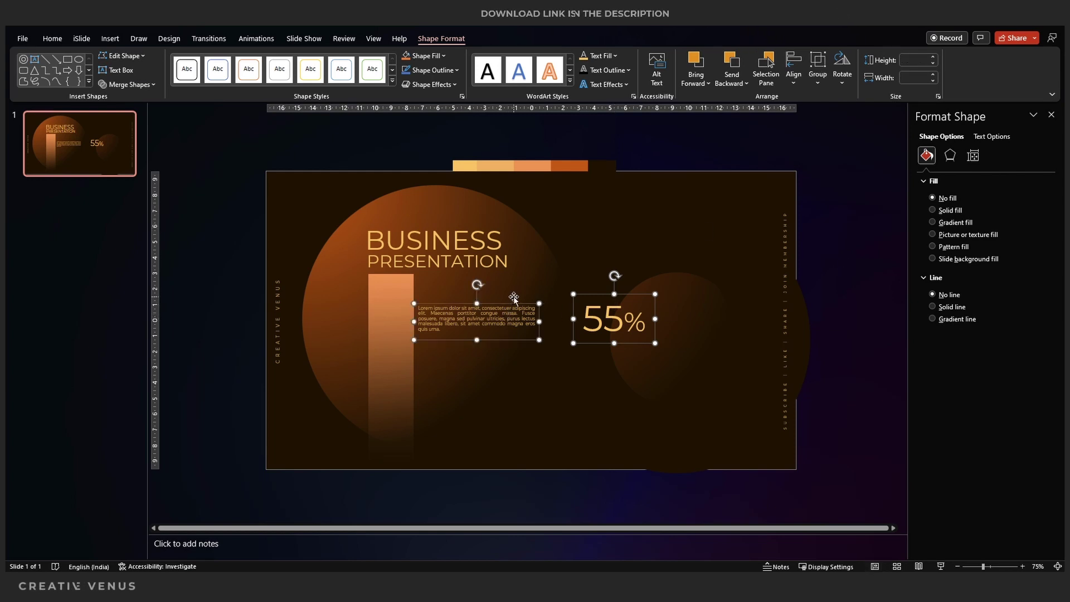
pyautogui.moveTo(513, 304); pyautogui.dragTo(516, 327)
pyautogui.press('Escape')
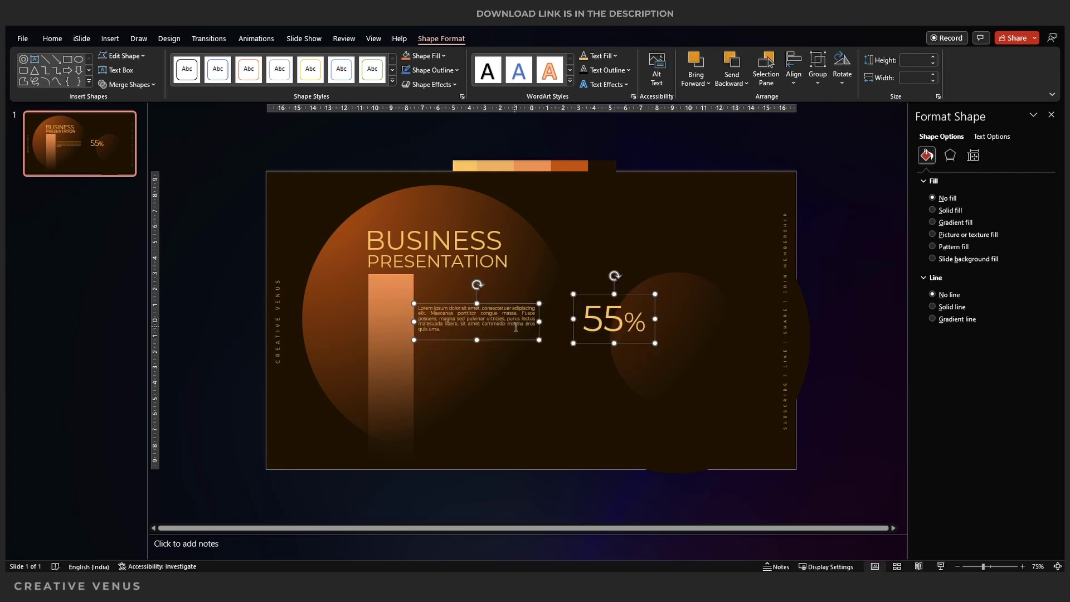
pyautogui.click(863, 390)
pyautogui.click(543, 323)
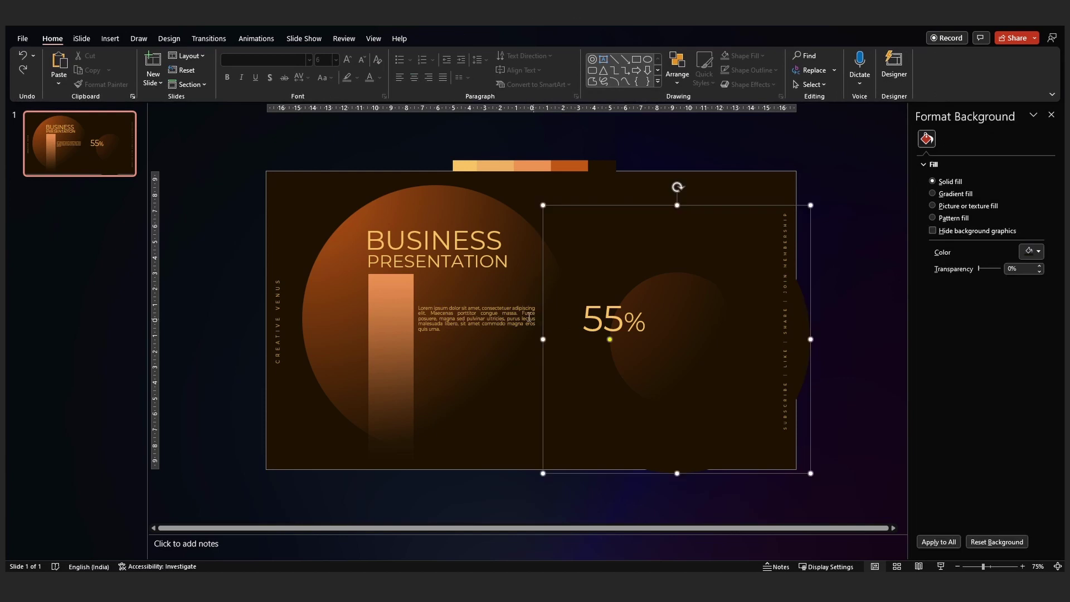
pyautogui.click(516, 300)
pyautogui.moveTo(509, 304)
pyautogui.mouseDown()
pyautogui.moveTo(507, 330)
pyautogui.moveTo(504, 288)
pyautogui.mouseUp()
# Paste a copy of the Lorem paragraph and select all its text
pyautogui.hotkey('ctrl', 'v')
pyautogui.doubleClick(497, 293)
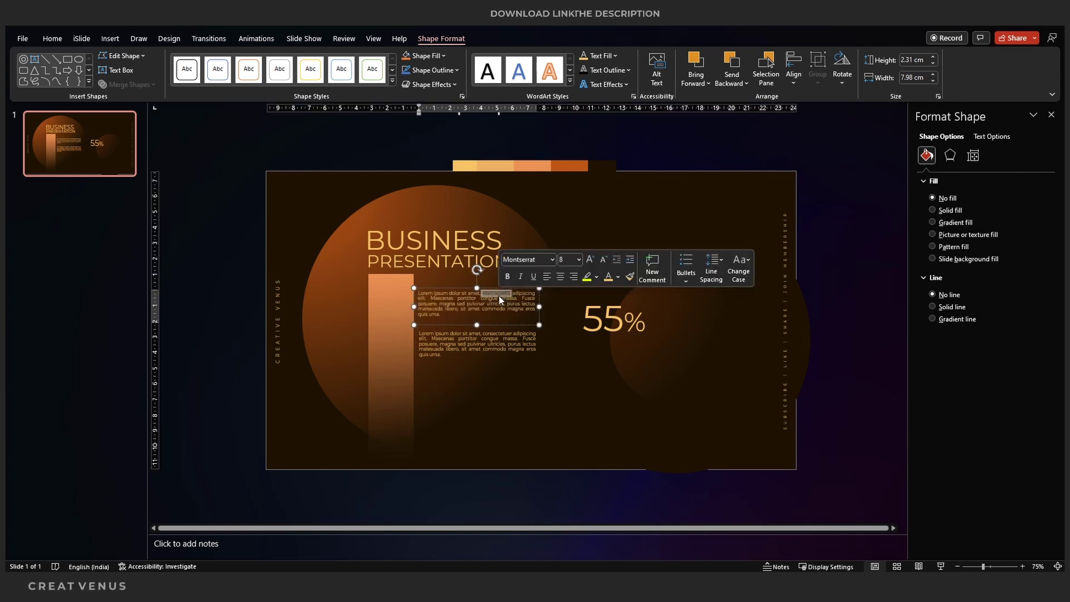
pyautogui.hotkey('ctrl', 'a')
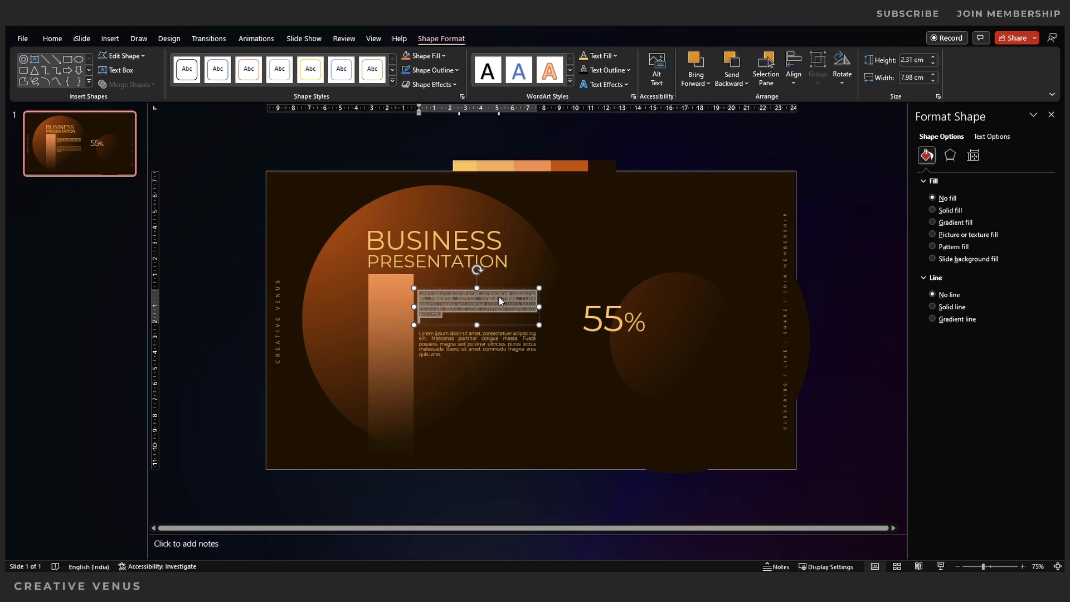
# Replace the copied text with 'SUBSCRIBE. LIKE AND JOIN MEMBERSHIP'
pyautogui.write('S')
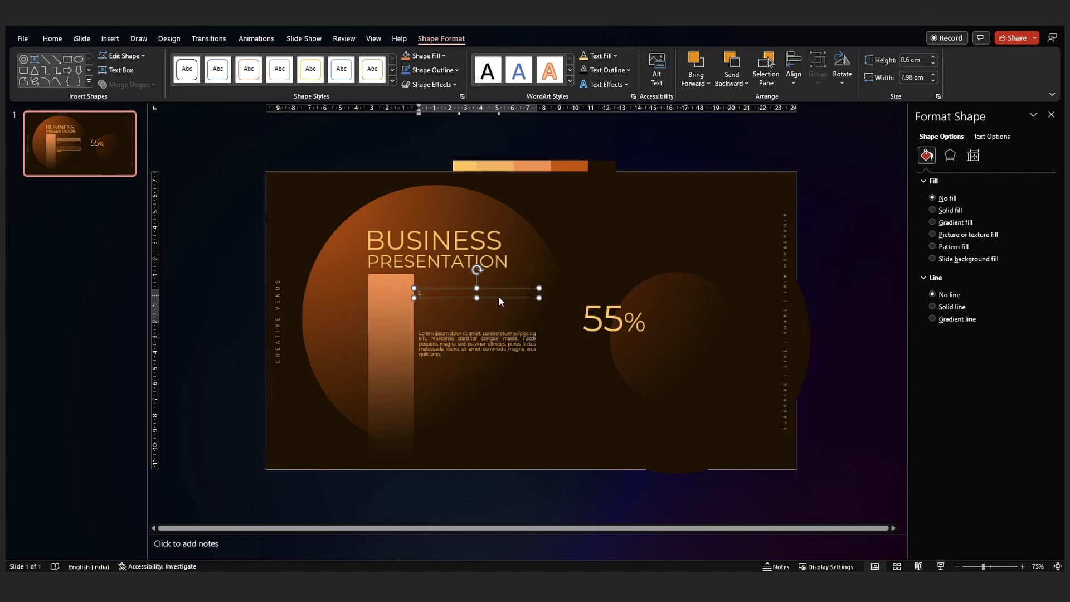
pyautogui.write('UBSCRIBE.')
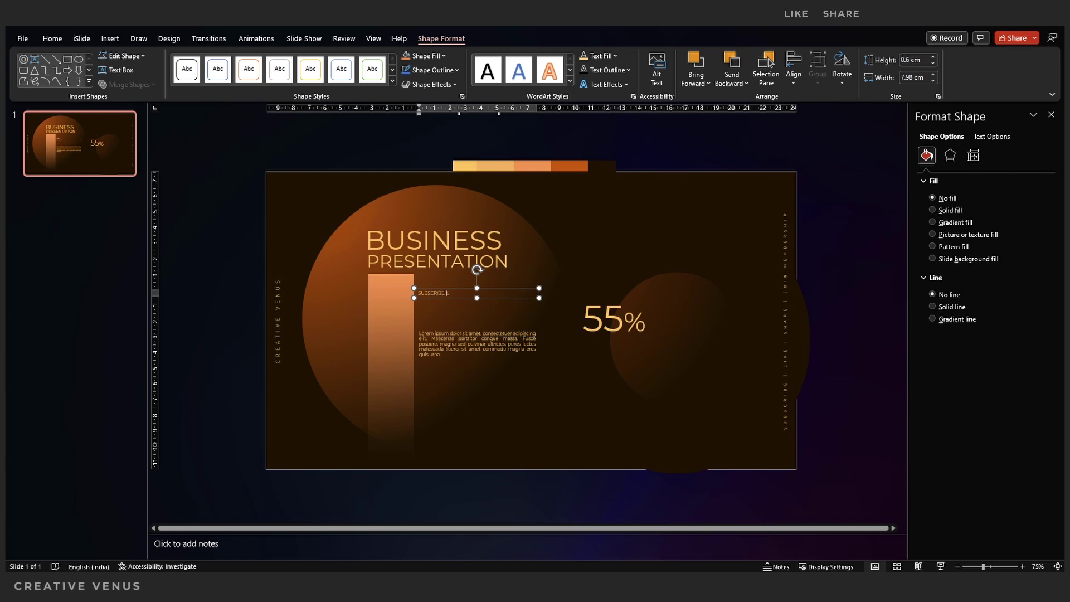
pyautogui.write(' LIKE AND JO')
pyautogui.press('BackSpace')
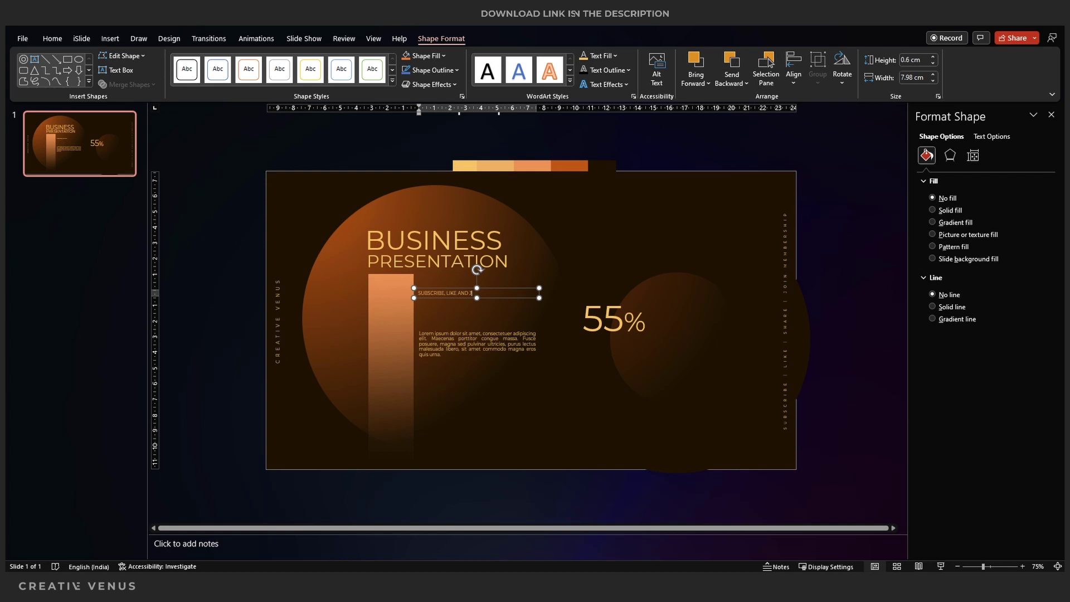
pyautogui.write('OIN')
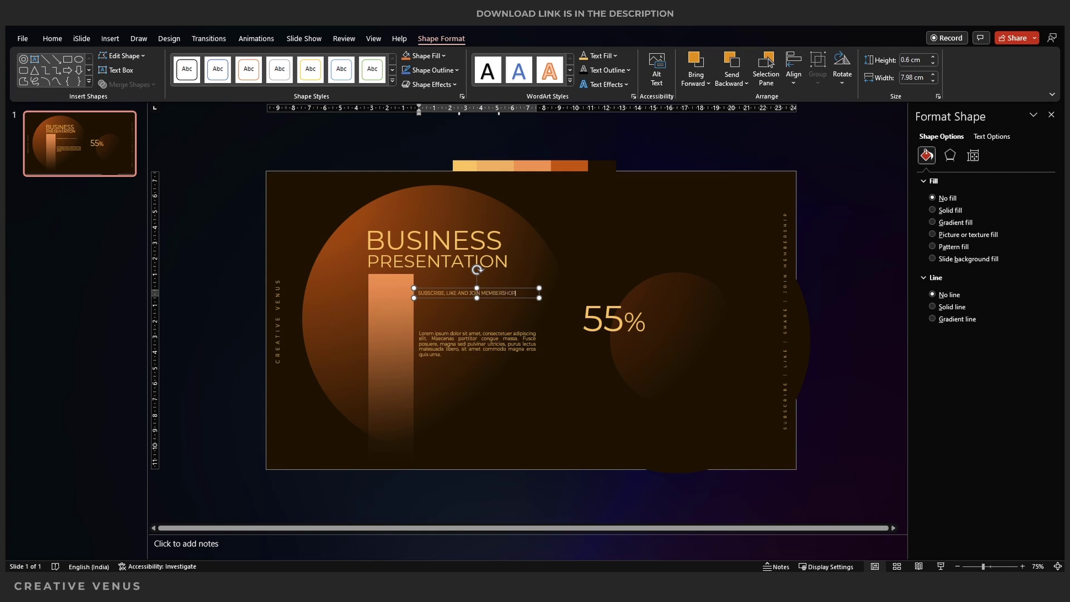
pyautogui.write(' MEMBERSHI')
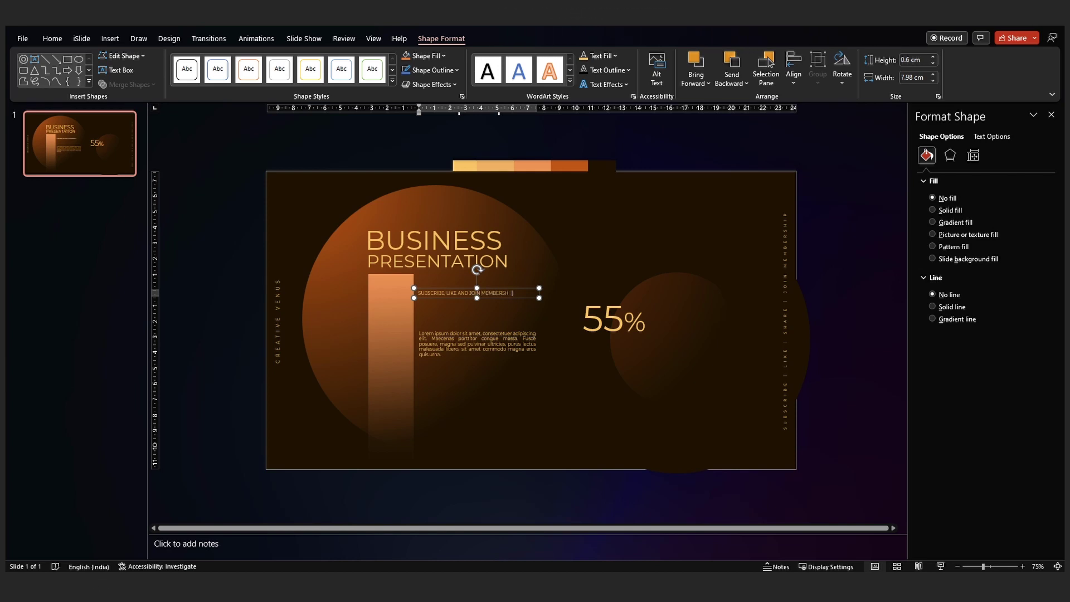
pyautogui.write('P')
# Make the subscribe text 14 pt and left-aligned
pyautogui.hotkey('ctrl', 'a')
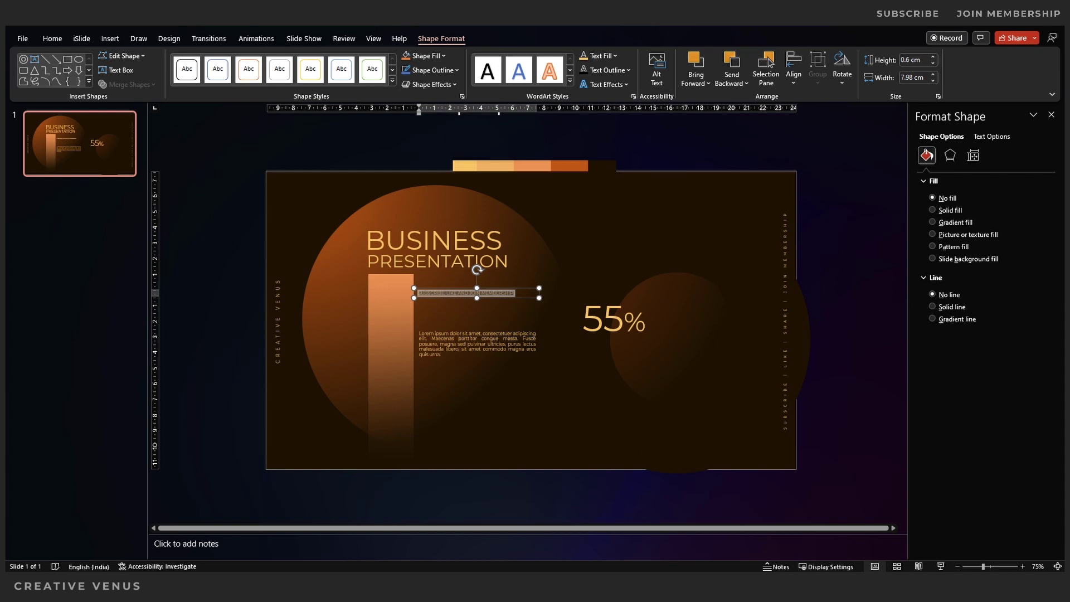
pyautogui.click(45, 41)
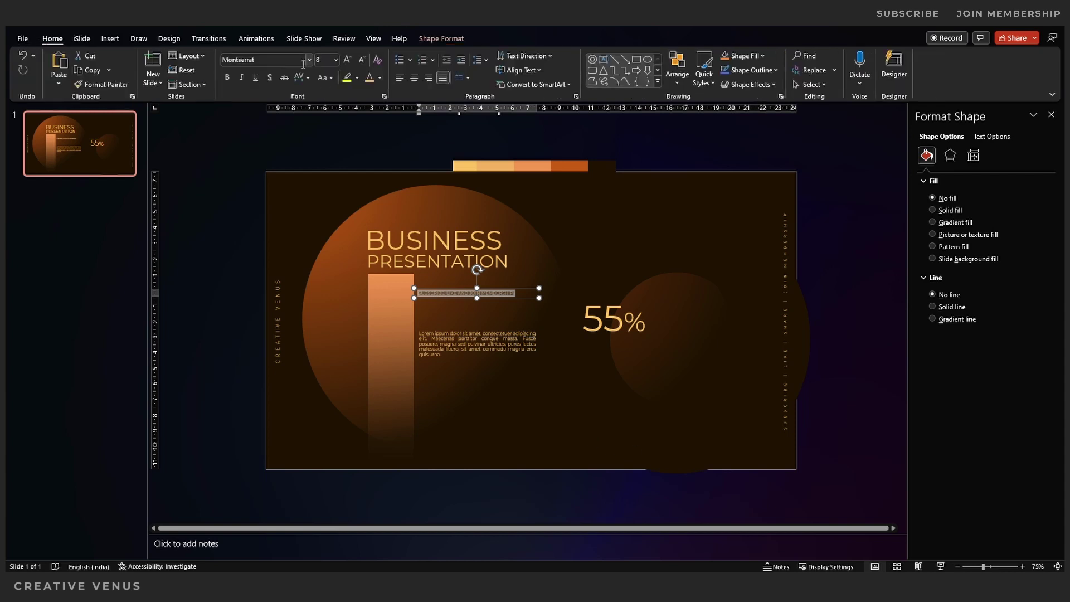
pyautogui.click(346, 59)
pyautogui.click(347, 59)
pyautogui.click(346, 59)
pyautogui.click(346, 59)
pyautogui.click(346, 59)
pyautogui.click(347, 59)
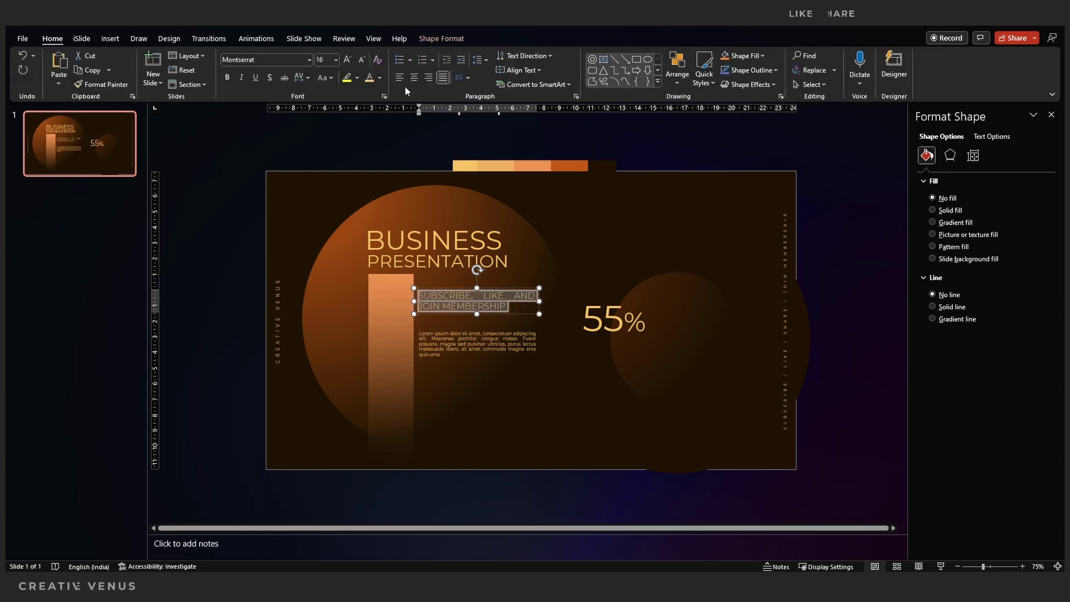
pyautogui.click(400, 77)
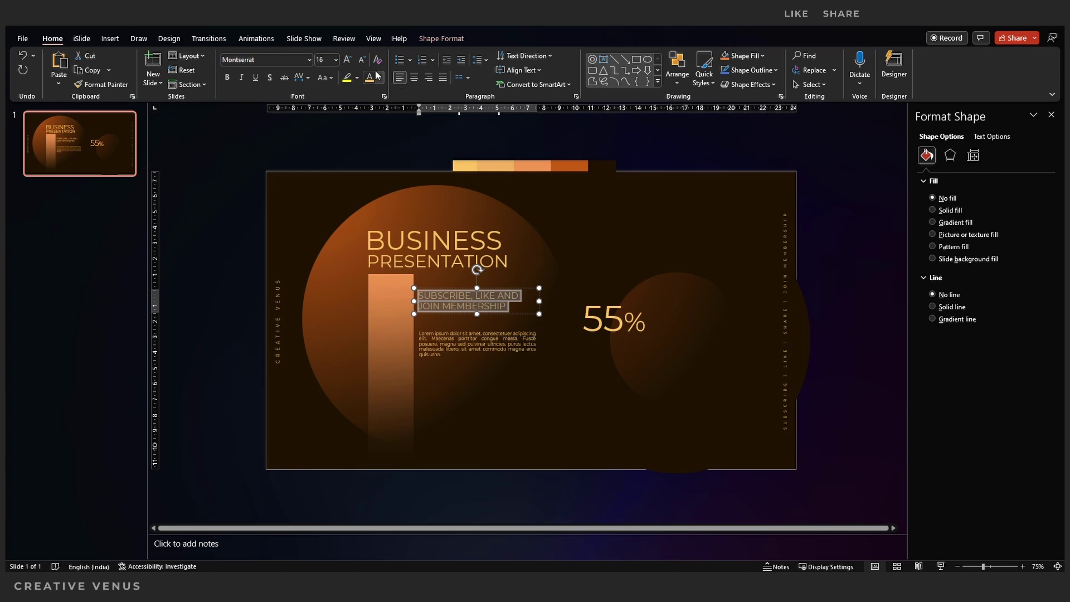
pyautogui.click(362, 60)
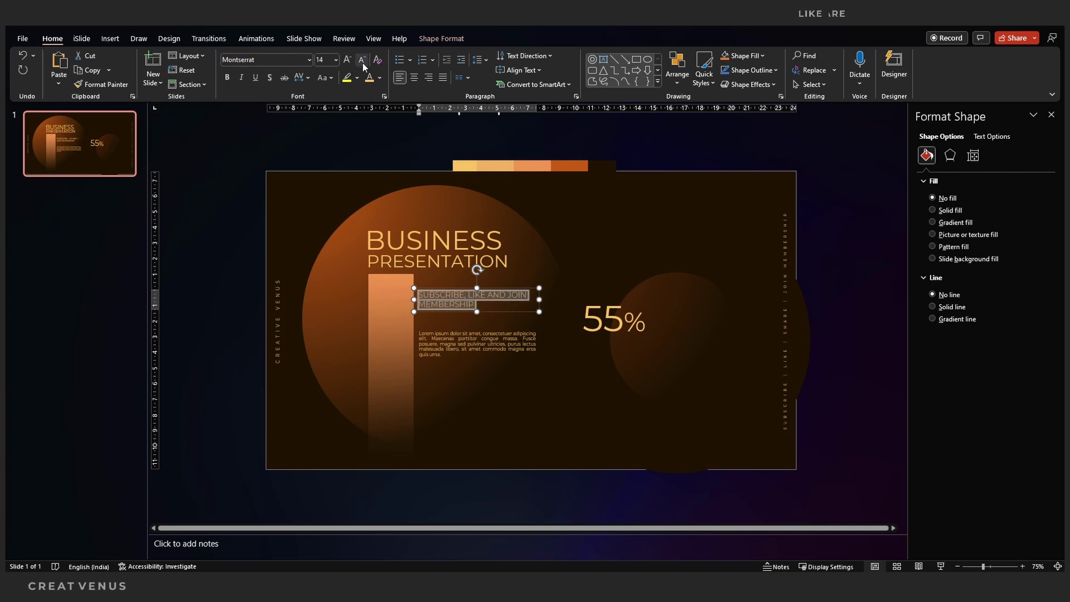
pyautogui.click(824, 296)
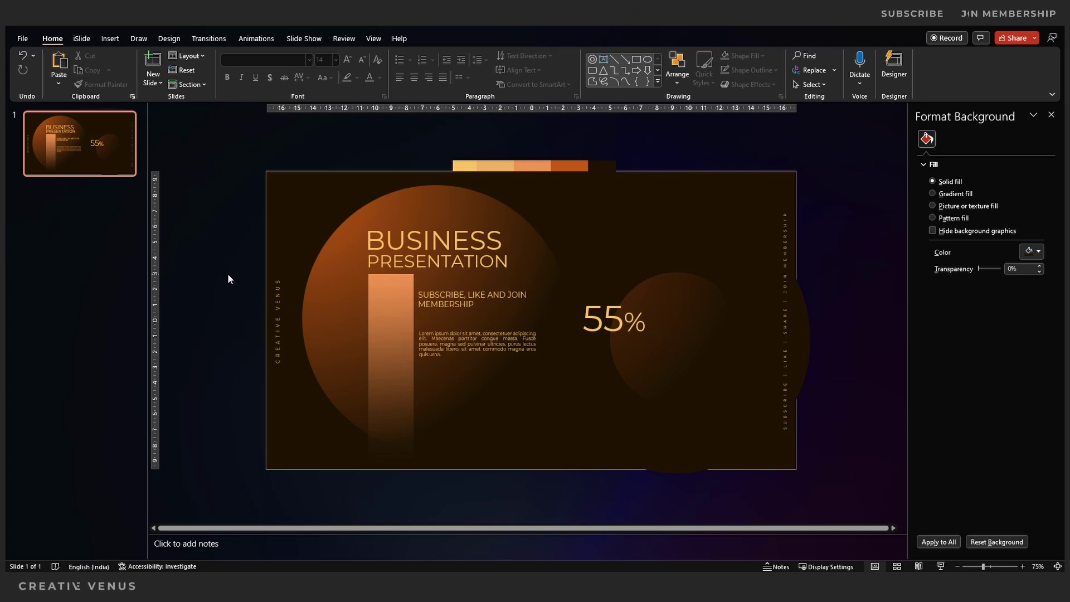
# Move the vertical CREATIVE VENUS label lower on the left edge and align its text left
pyautogui.click(277, 348)
pyautogui.moveTo(281, 356); pyautogui.dragTo(282, 315)
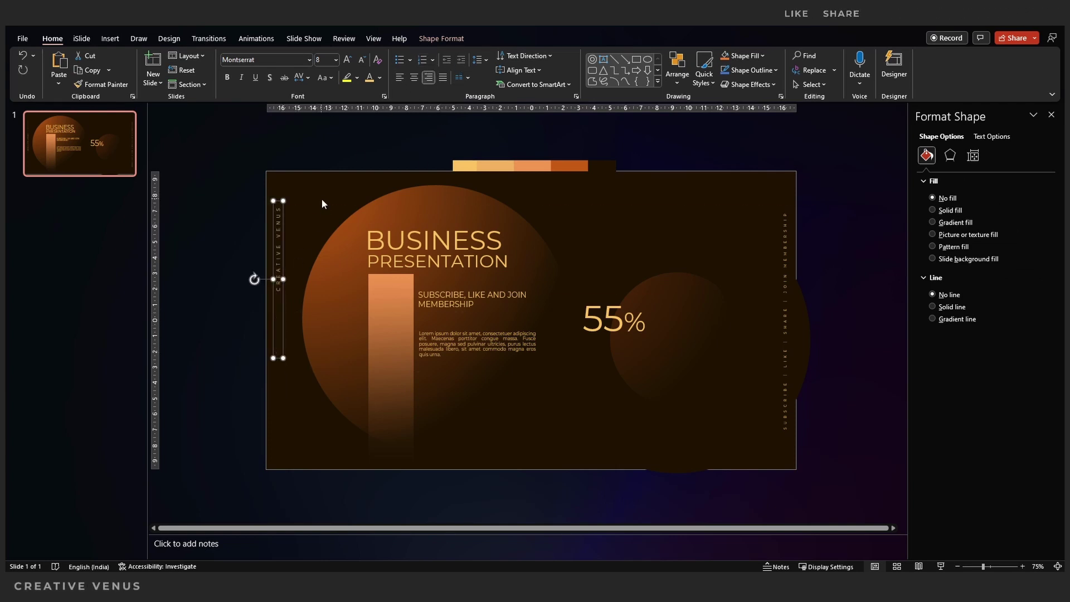
pyautogui.moveTo(286, 241); pyautogui.dragTo(284, 336)
pyautogui.click(400, 78)
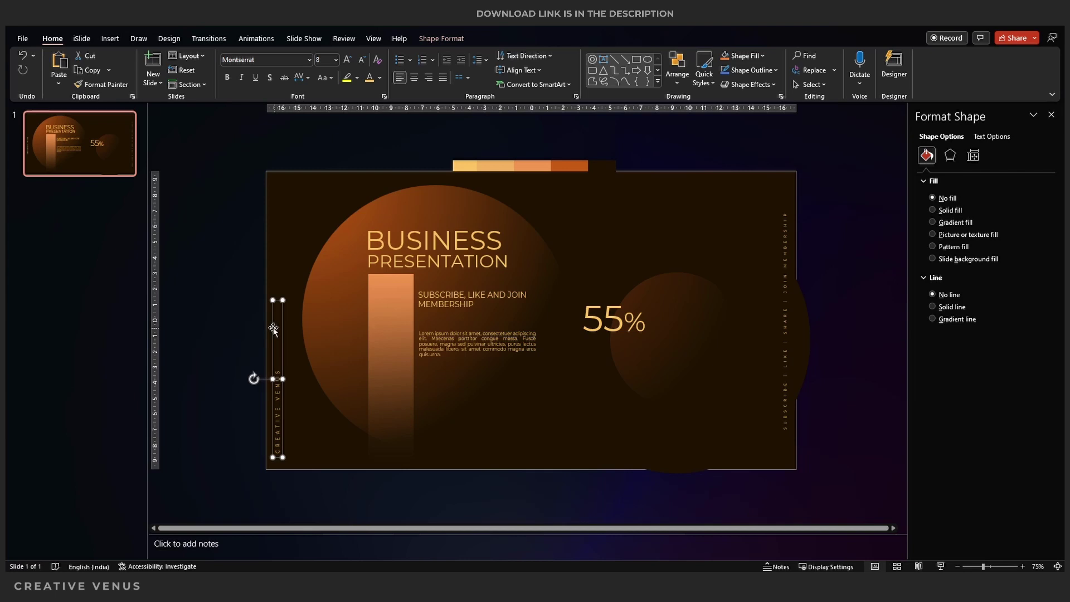
pyautogui.click(242, 318)
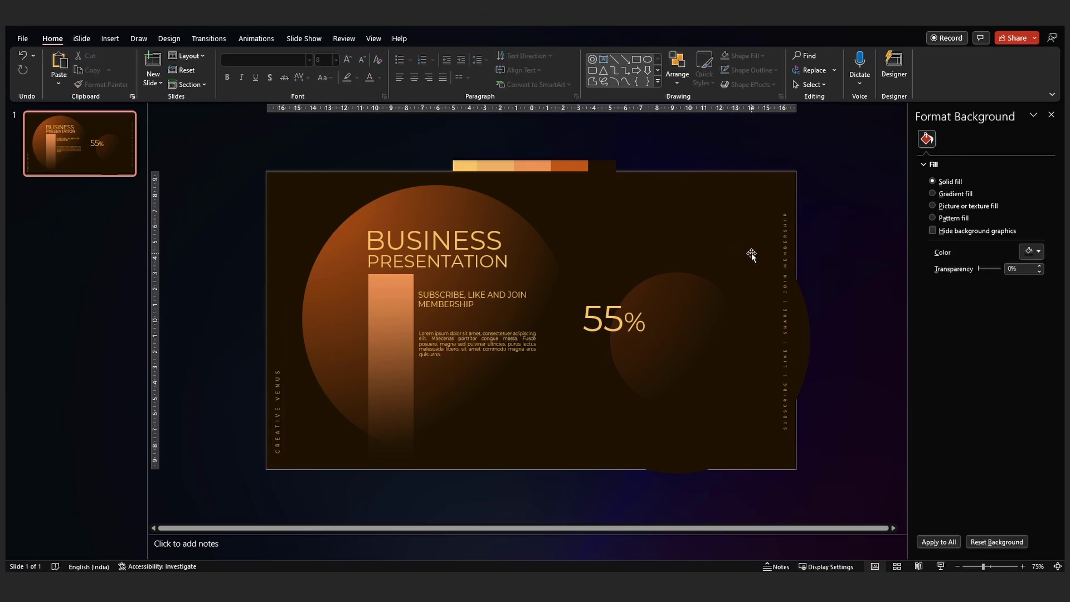
# Enlarge the right-edge vertical subscribe label from 6 to 7 pt
pyautogui.click(784, 248)
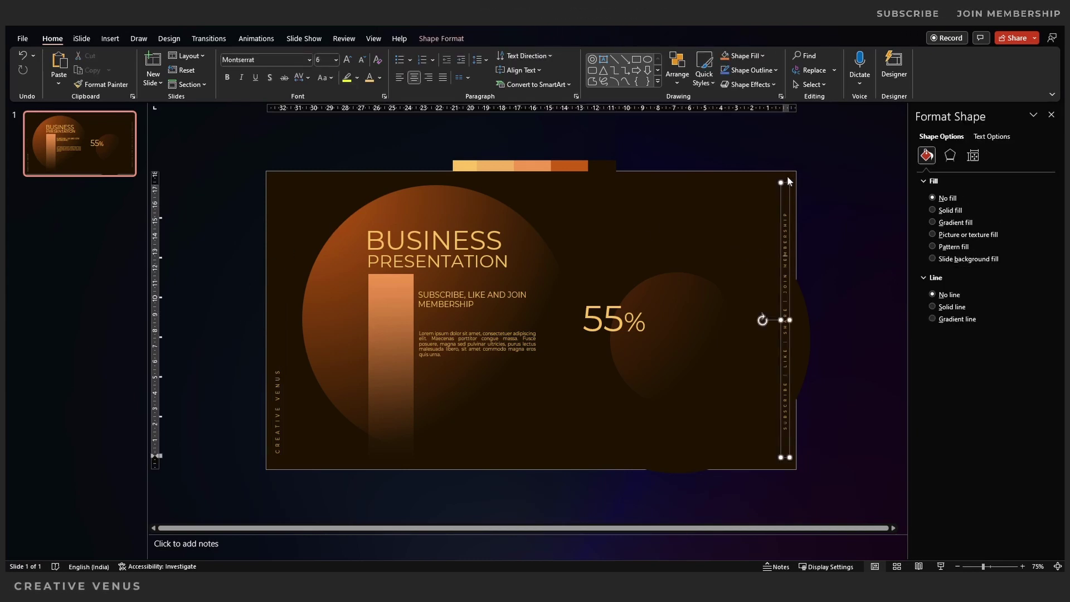
pyautogui.click(787, 181)
pyautogui.click(345, 61)
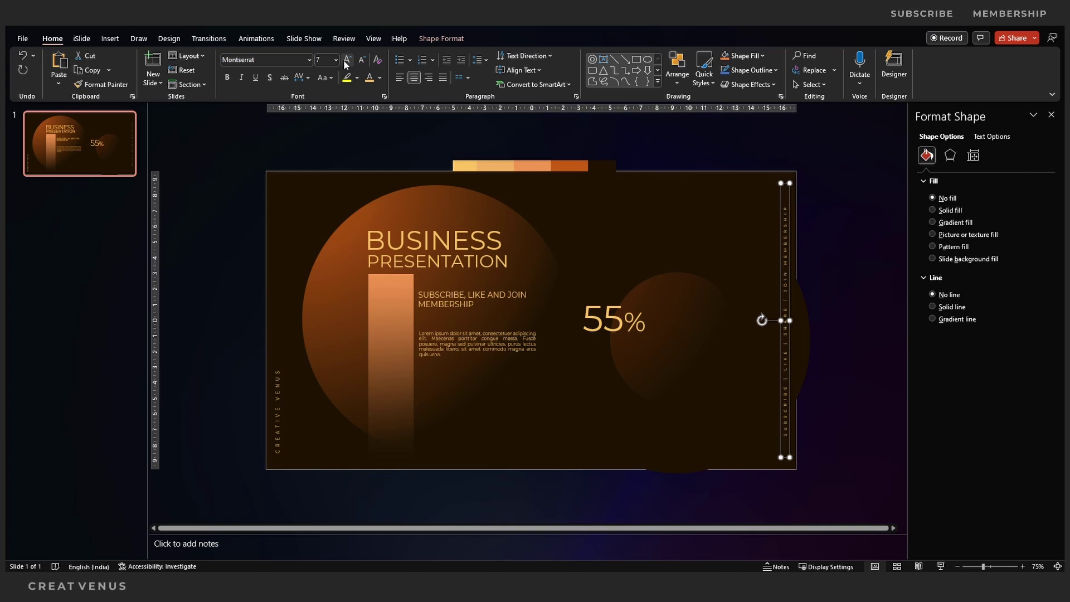
pyautogui.click(858, 230)
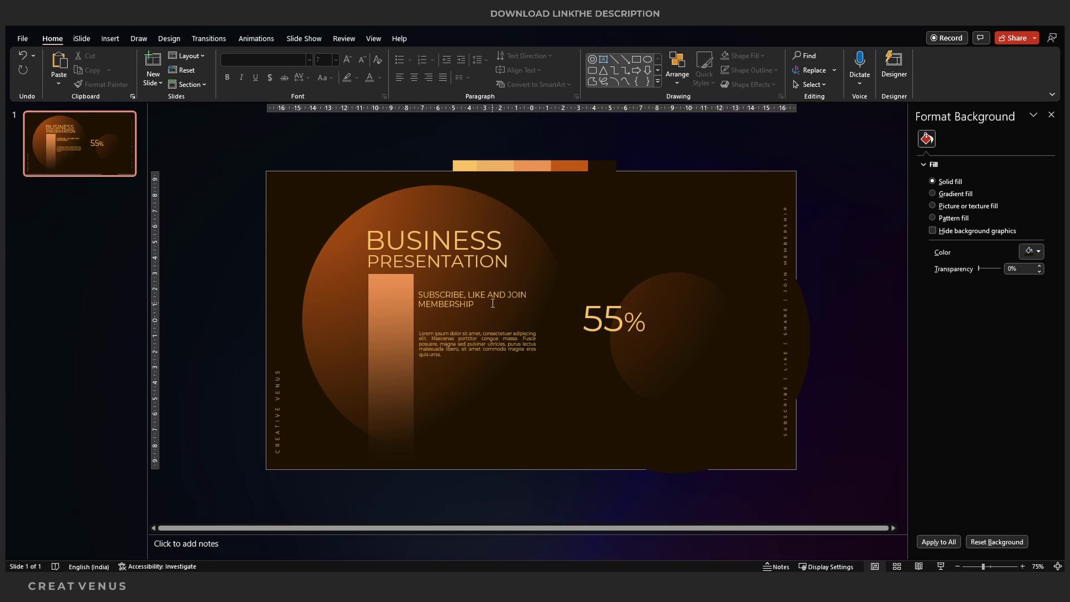
# Duplicate the BUSINESS PRESENTATION title onto the 55% circle and retype it as 'GROWTH'
pyautogui.click(458, 236)
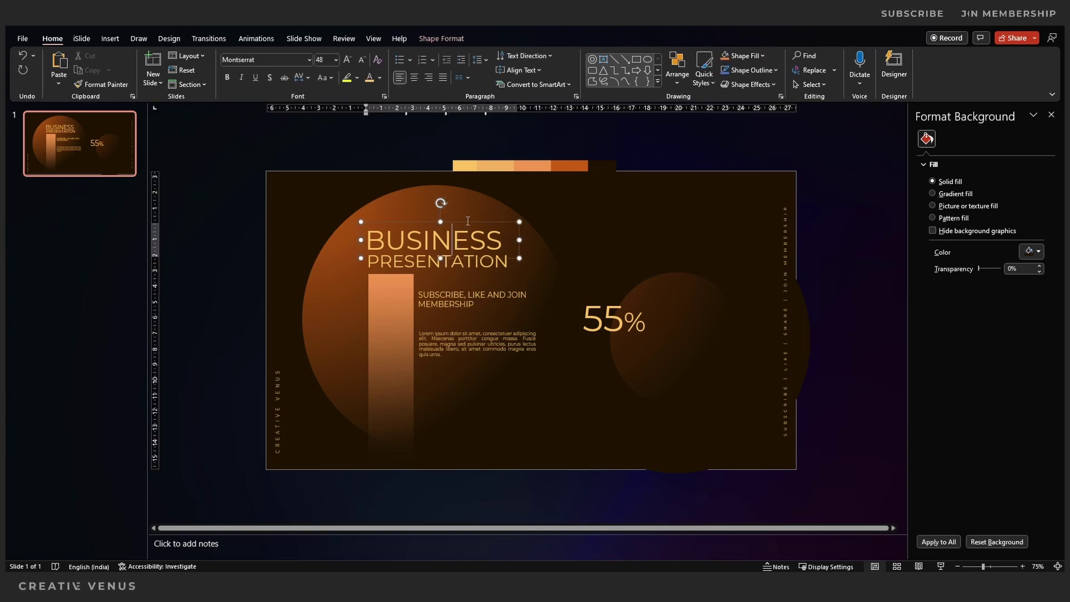
pyautogui.click(467, 220)
pyautogui.hotkey('ctrl', 'd')
pyautogui.moveTo(495, 230); pyautogui.dragTo(719, 267)
pyautogui.click(676, 275)
pyautogui.doubleClick(675, 277)
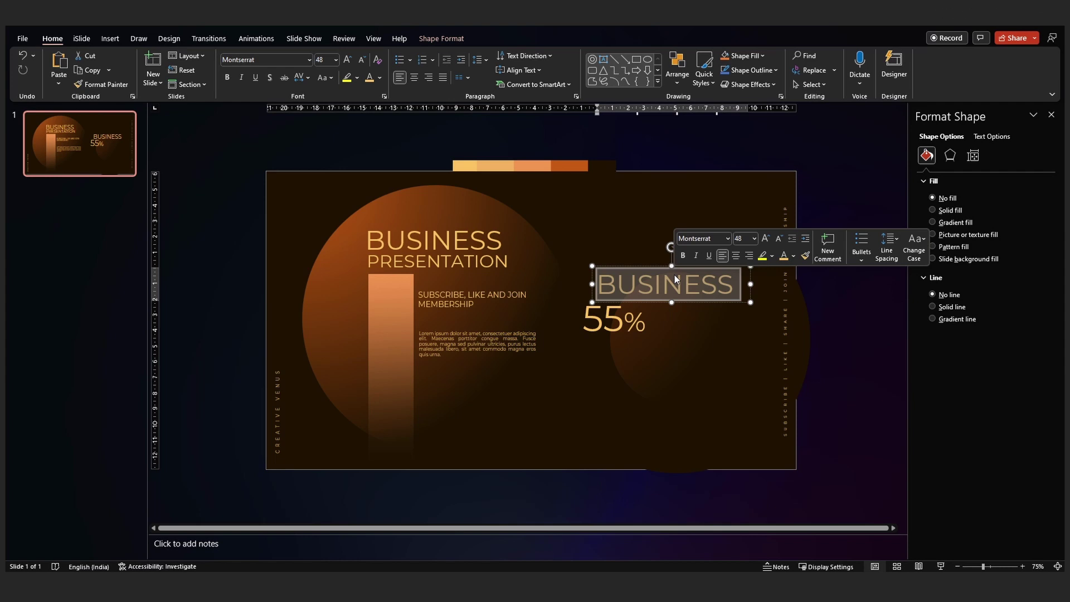
pyautogui.write('GROWTH')
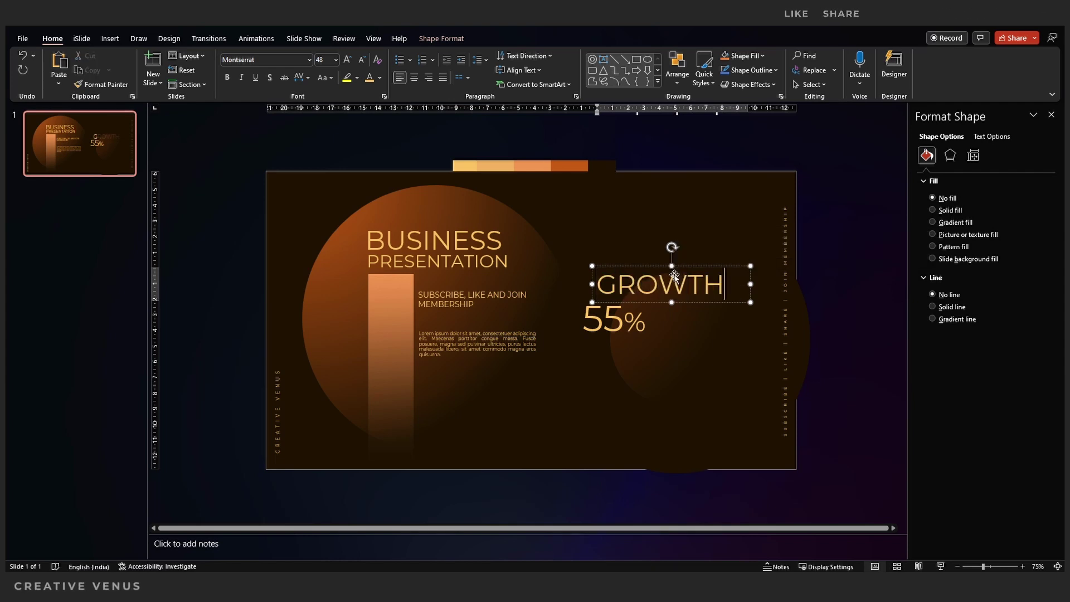
pyautogui.hotkey('ctrl', 'a')
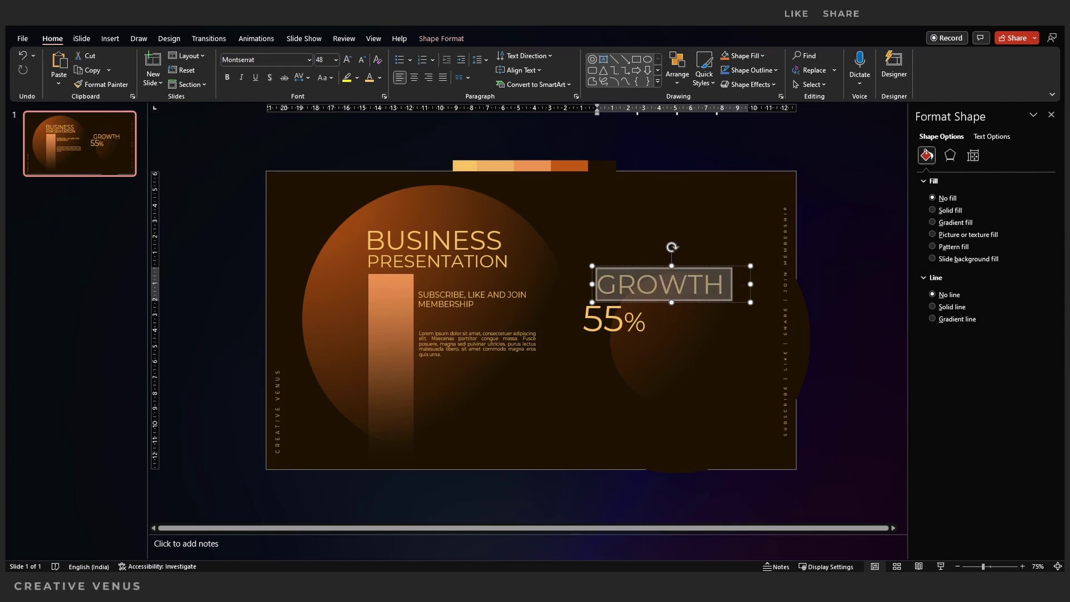
# Shrink GROWTH to 36 pt and place it just below the 55% figure
pyautogui.click(362, 60)
pyautogui.click(362, 59)
pyautogui.click(361, 60)
pyautogui.moveTo(702, 267); pyautogui.dragTo(684, 337)
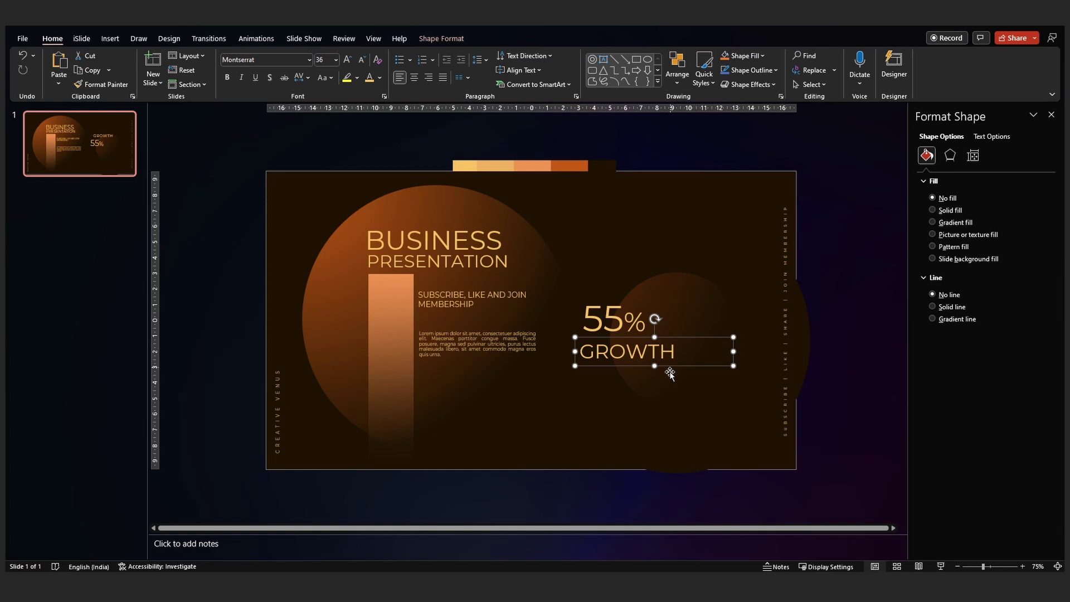
pyautogui.click(669, 390)
pyautogui.moveTo(671, 385); pyautogui.dragTo(704, 386)
pyautogui.hotkey('ctrl', 'z')
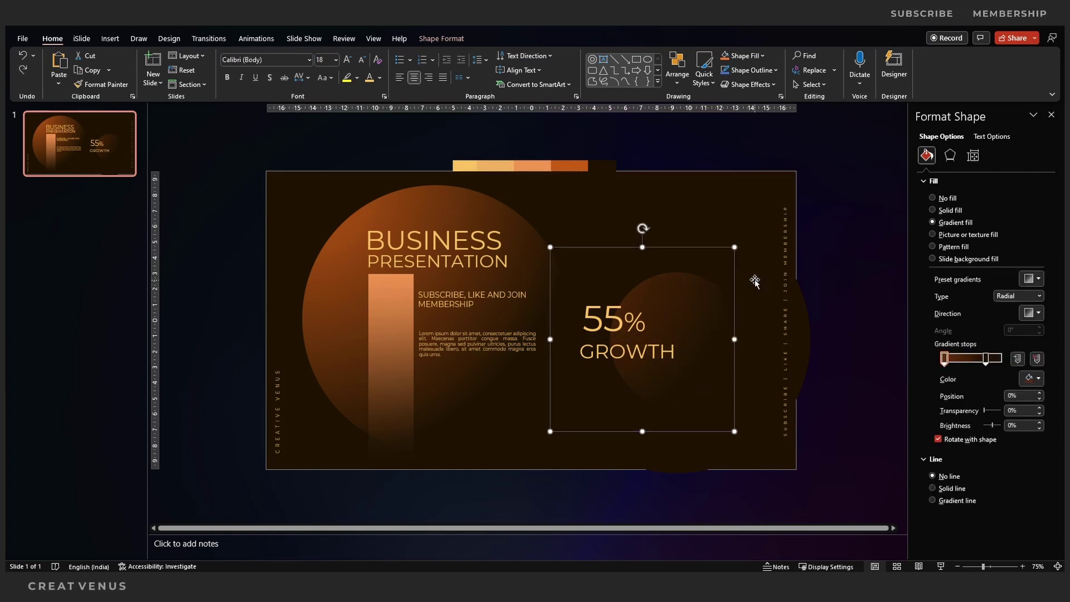
# Try bringing the right circle in front of the text at 32% transparency, then revert it
pyautogui.click(755, 279)
pyautogui.click(691, 364)
pyautogui.click(666, 380)
pyautogui.click(665, 378)
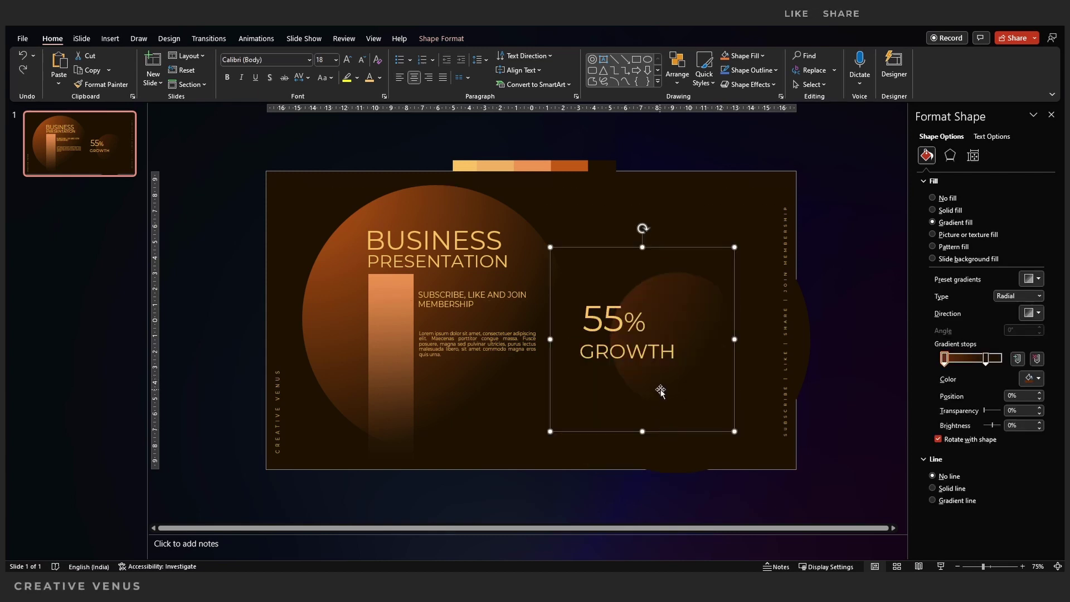
pyautogui.click(745, 394)
pyautogui.rightClick(744, 392)
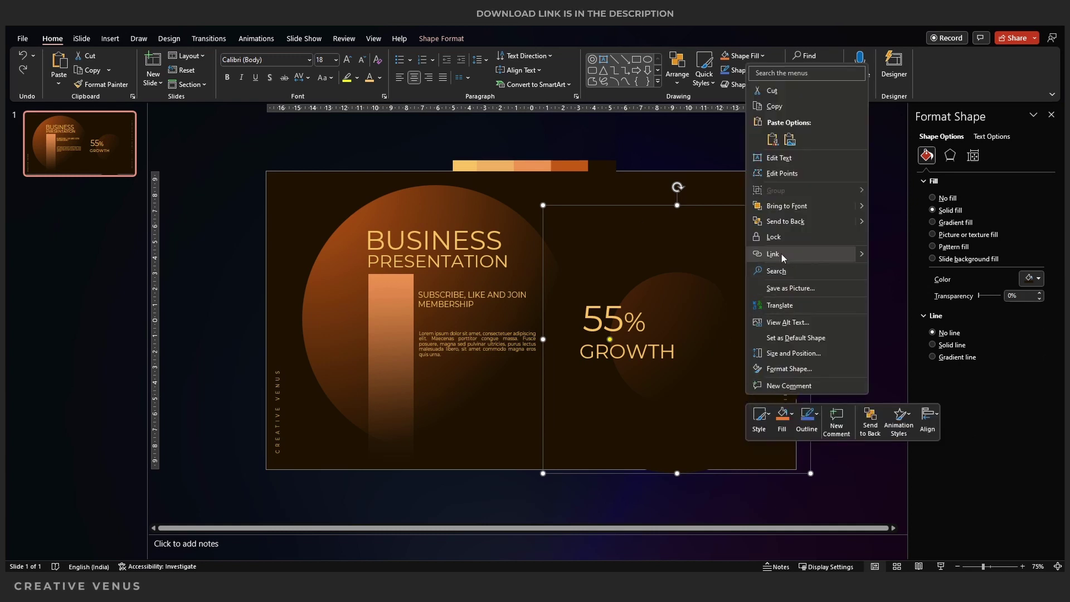
pyautogui.click(786, 206)
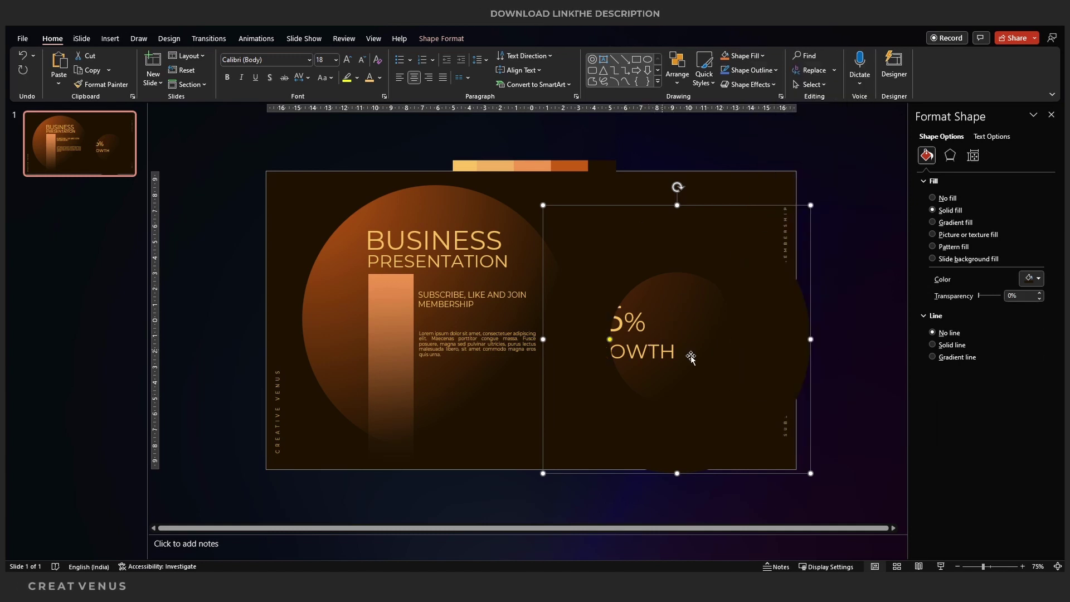
pyautogui.moveTo(978, 296); pyautogui.dragTo(975, 296)
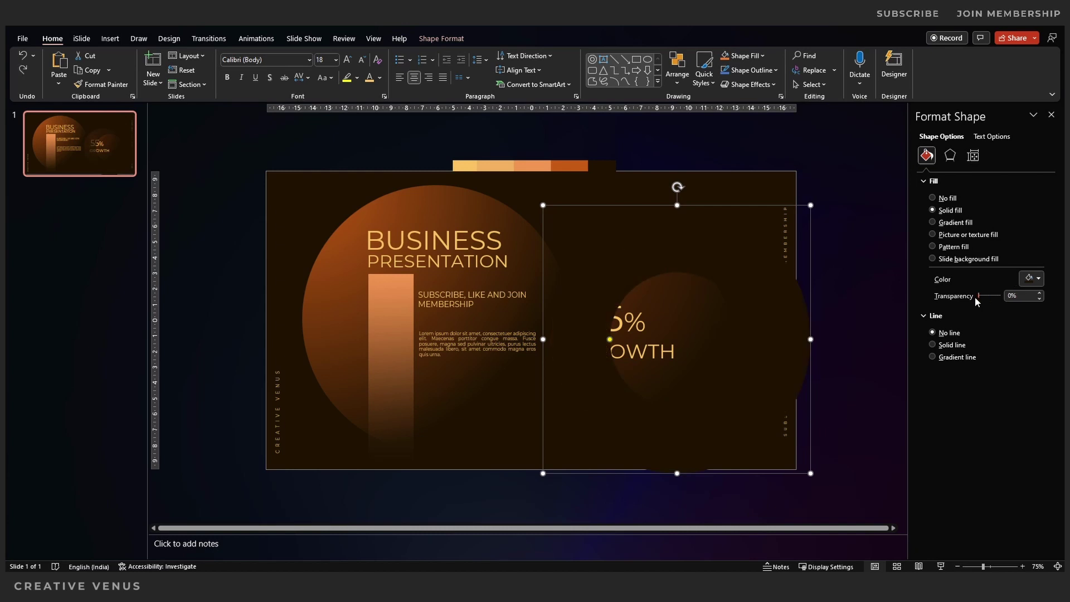
pyautogui.hotkey('ctrl', 'shift', '[')
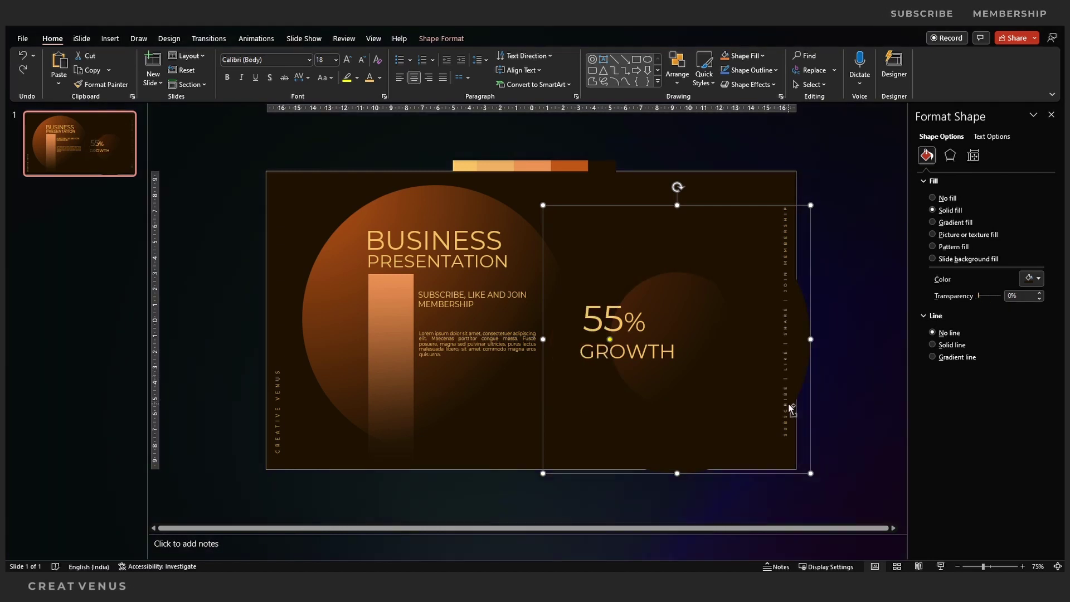
pyautogui.click(818, 424)
# Enlarge the 55% figure to 66 pt with Increase Font Size
pyautogui.click(626, 351)
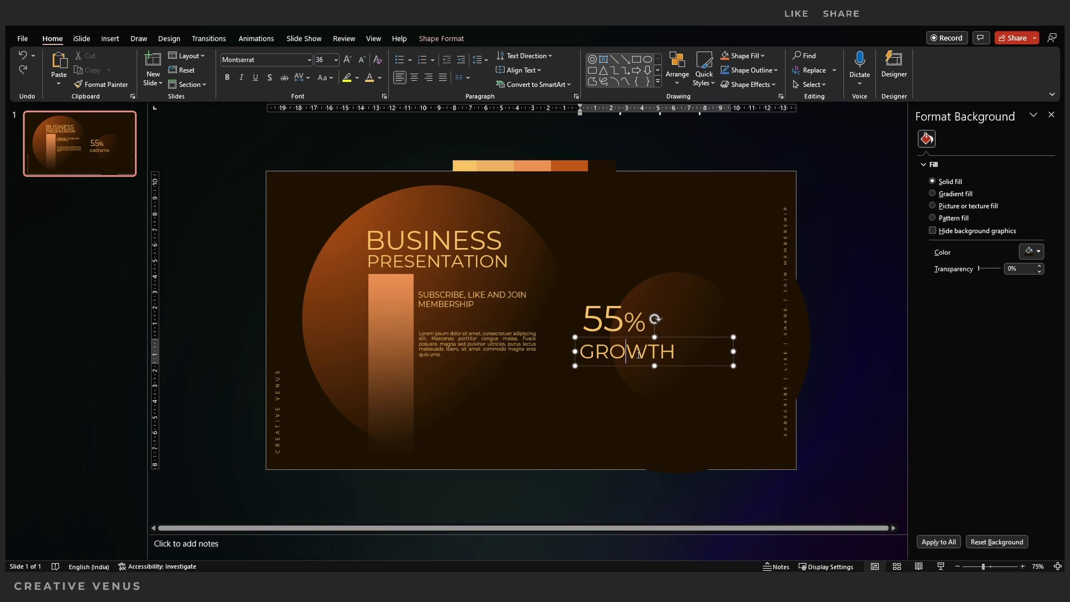
pyautogui.click(667, 337)
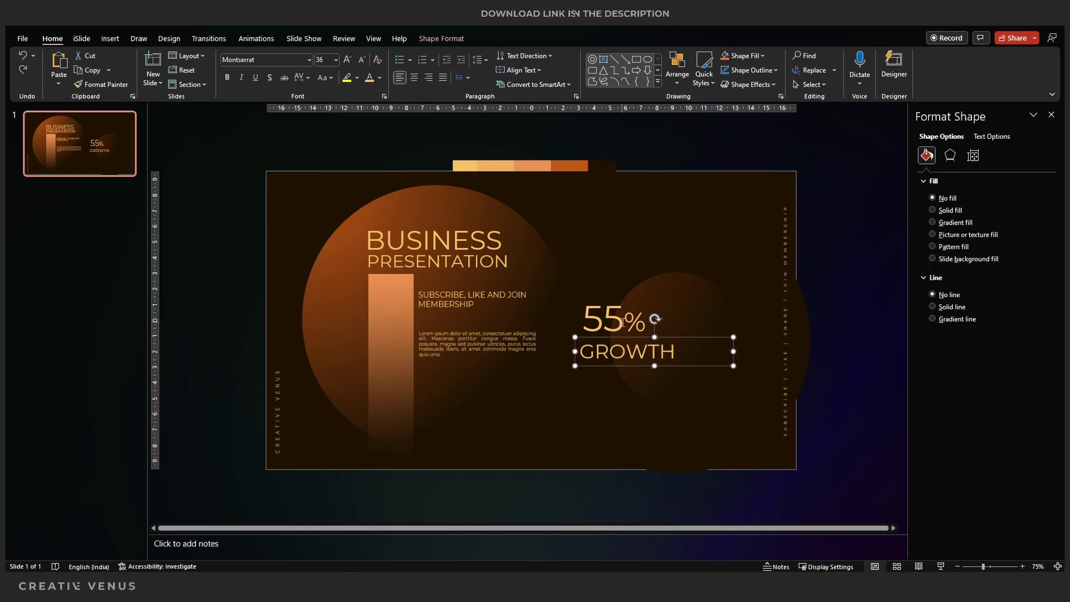
pyautogui.click(623, 293)
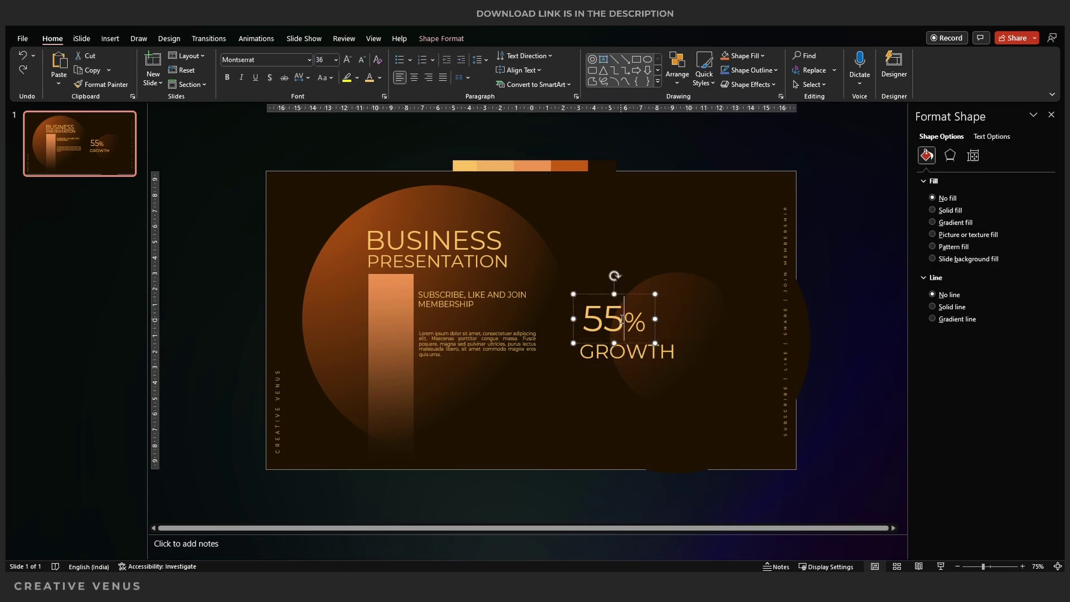
pyautogui.click(346, 60)
pyautogui.click(346, 60)
pyautogui.click(346, 60)
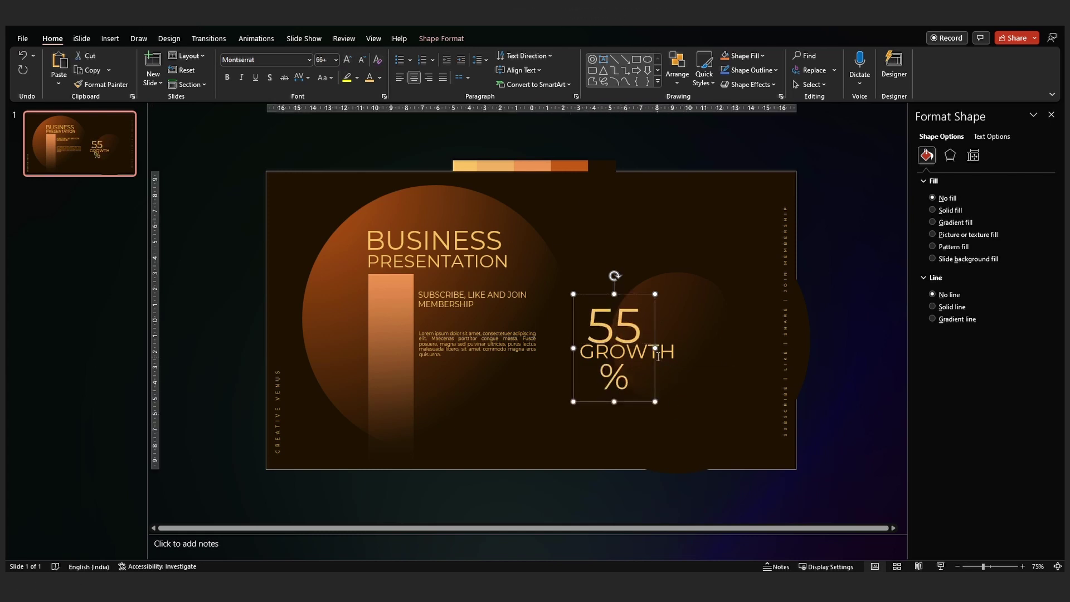
# Widen the 55% box onto one line, move it up, and shift GROWTH right beneath it
pyautogui.moveTo(656, 349); pyautogui.dragTo(689, 349)
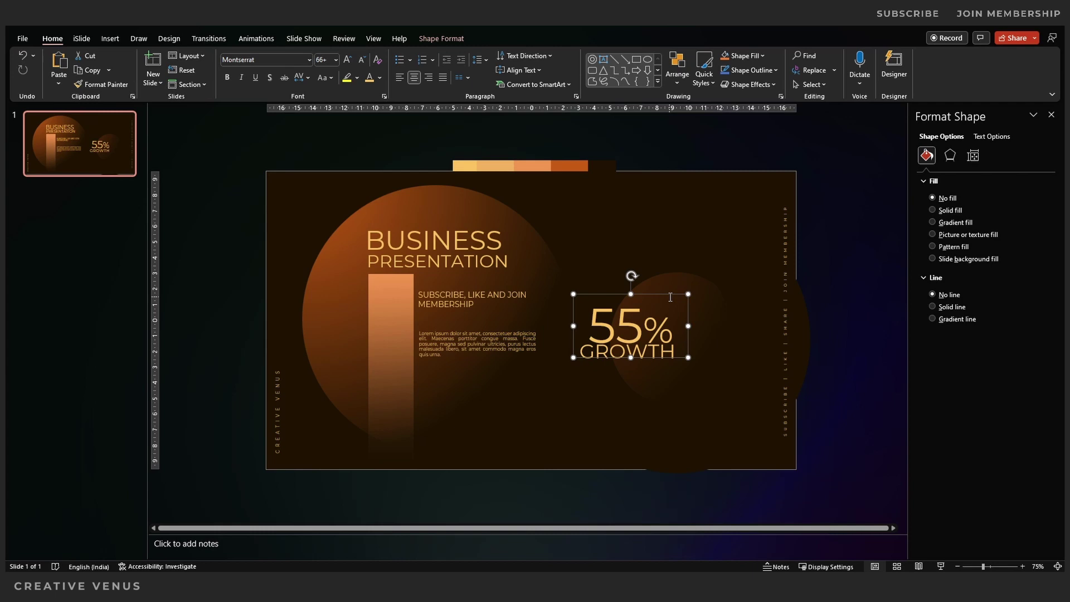
pyautogui.moveTo(668, 295); pyautogui.dragTo(660, 272)
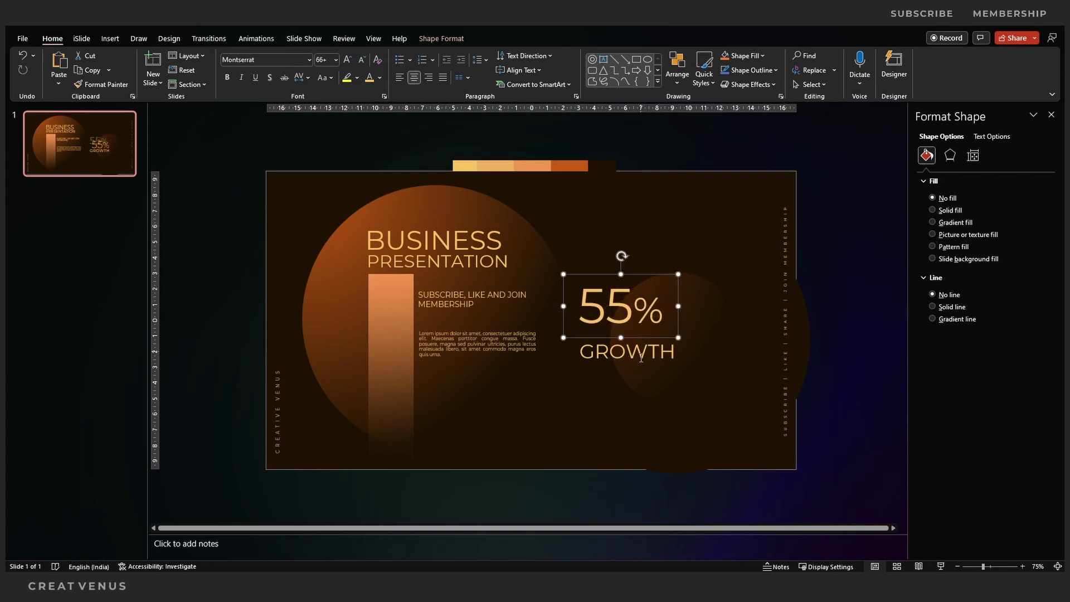
pyautogui.click(649, 336)
pyautogui.moveTo(649, 336); pyautogui.dragTo(668, 328)
pyautogui.click(866, 369)
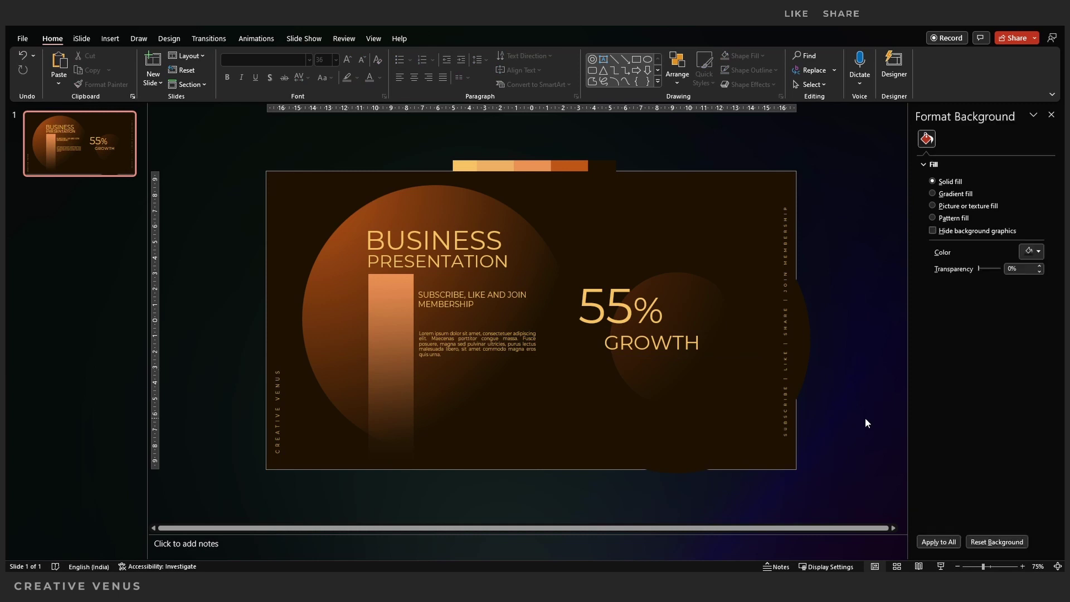
# Duplicate slide 1 and move the dark circle left behind the title
pyautogui.click(127, 172)
pyautogui.hotkey('ctrl', 'd')
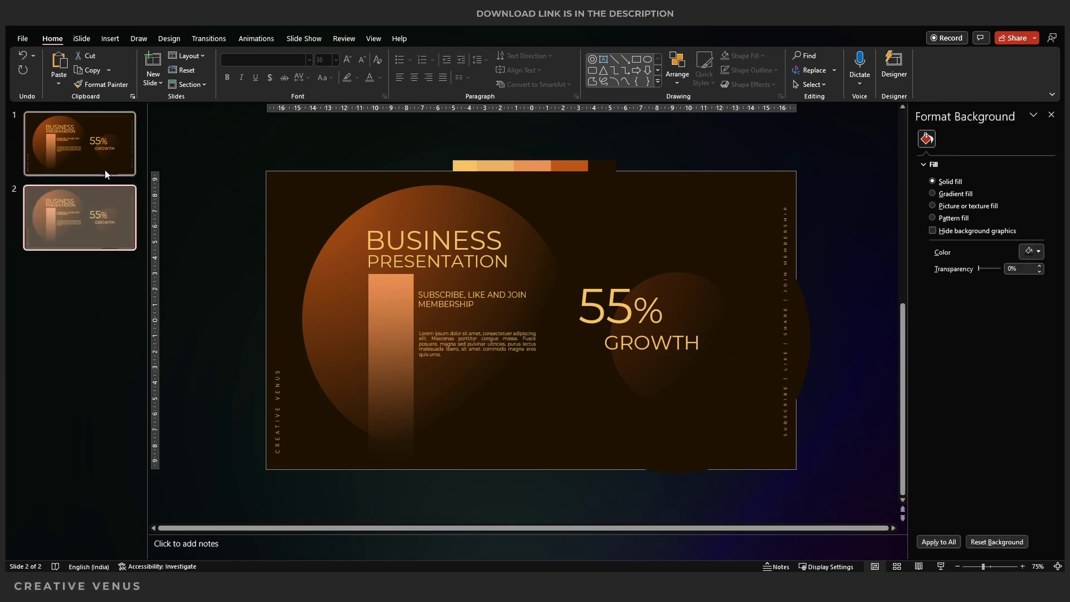
pyautogui.click(654, 433)
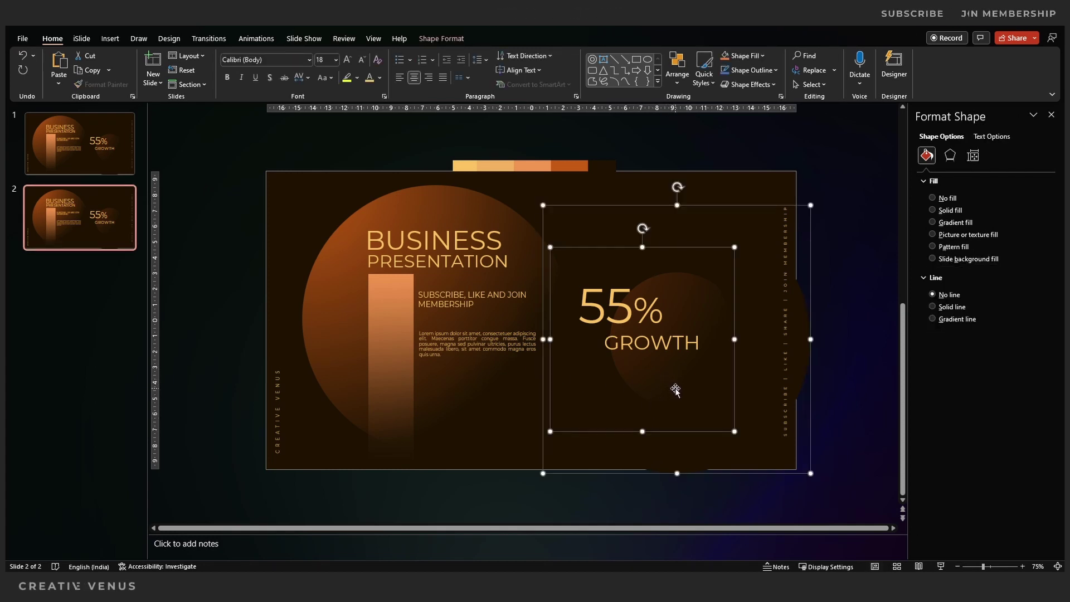
pyautogui.moveTo(672, 389); pyautogui.dragTo(471, 379)
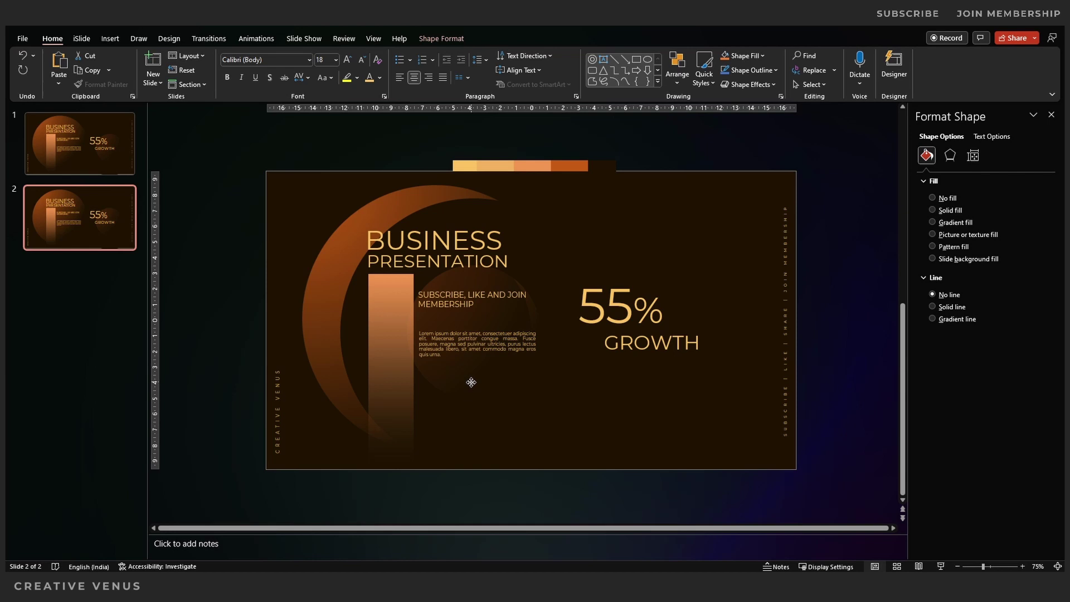
pyautogui.click(564, 463)
# Move the orange gradient circle right behind 55% GROWTH and fine-tune the dark circle behind the title
pyautogui.click(513, 430)
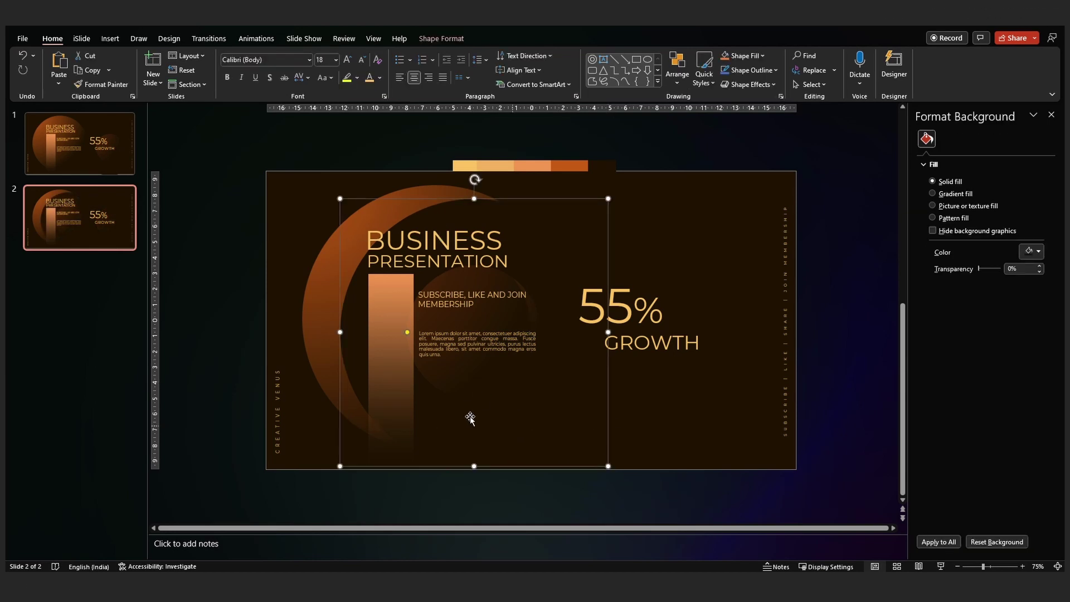
pyautogui.moveTo(471, 420); pyautogui.dragTo(443, 411)
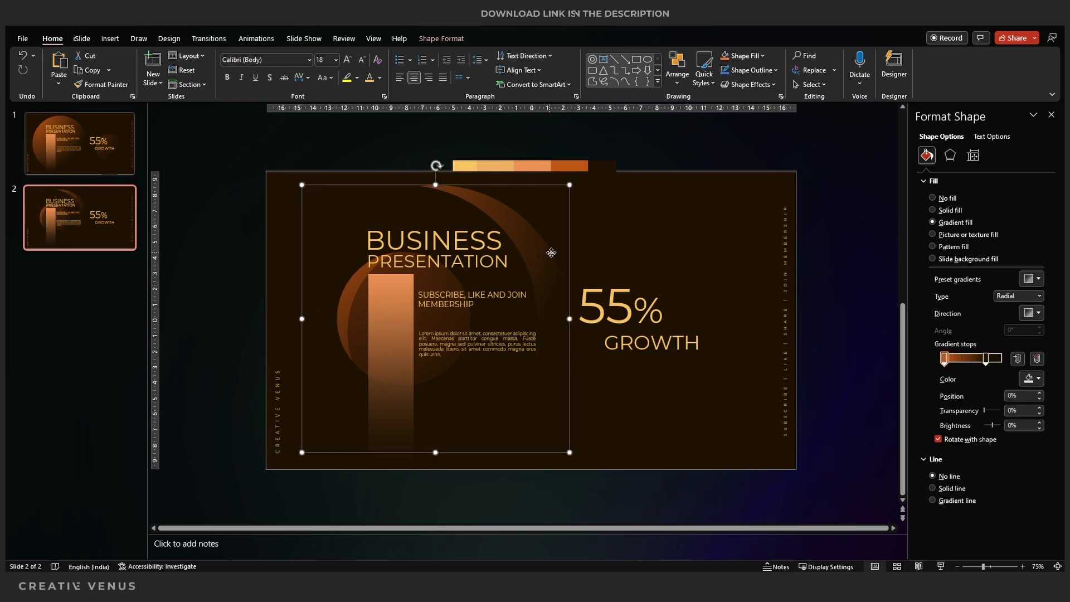
pyautogui.moveTo(538, 254); pyautogui.dragTo(714, 221)
pyautogui.click(315, 304)
pyautogui.moveTo(334, 302)
pyautogui.mouseDown()
pyautogui.moveTo(311, 291)
pyautogui.moveTo(503, 334)
pyautogui.moveTo(576, 336)
pyautogui.moveTo(567, 312)
pyautogui.moveTo(311, 375)
pyautogui.moveTo(266, 290)
pyautogui.moveTo(325, 306)
pyautogui.moveTo(319, 297)
pyautogui.mouseUp()
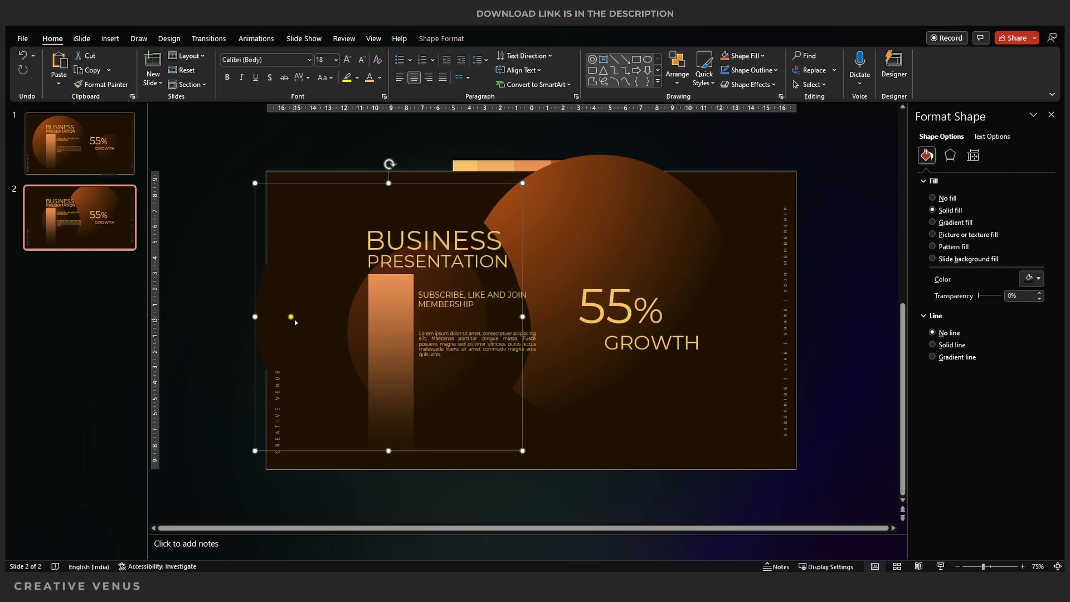
pyautogui.moveTo(474, 399); pyautogui.dragTo(505, 408)
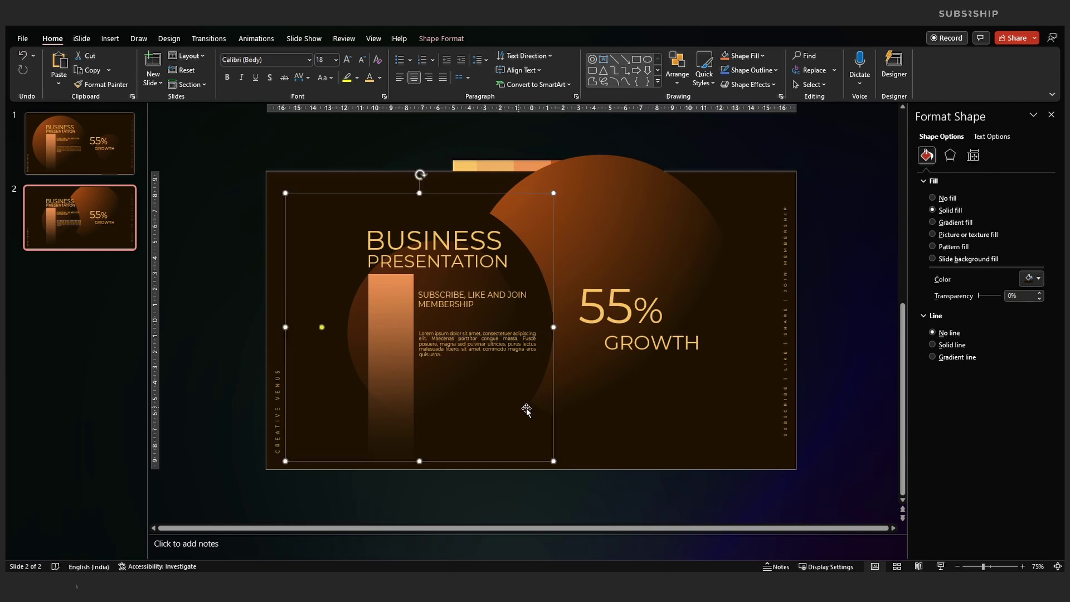
pyautogui.click(648, 484)
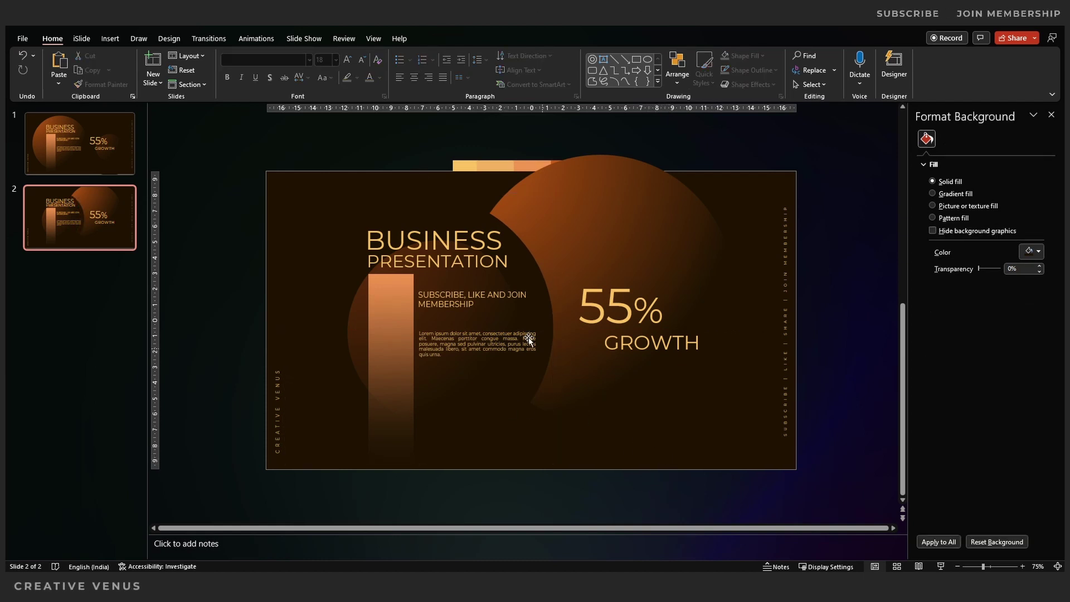
# Retitle the slide IMAGINE / CREATE YOUR STYLE and widen the subtitle box to one line
pyautogui.click(444, 265)
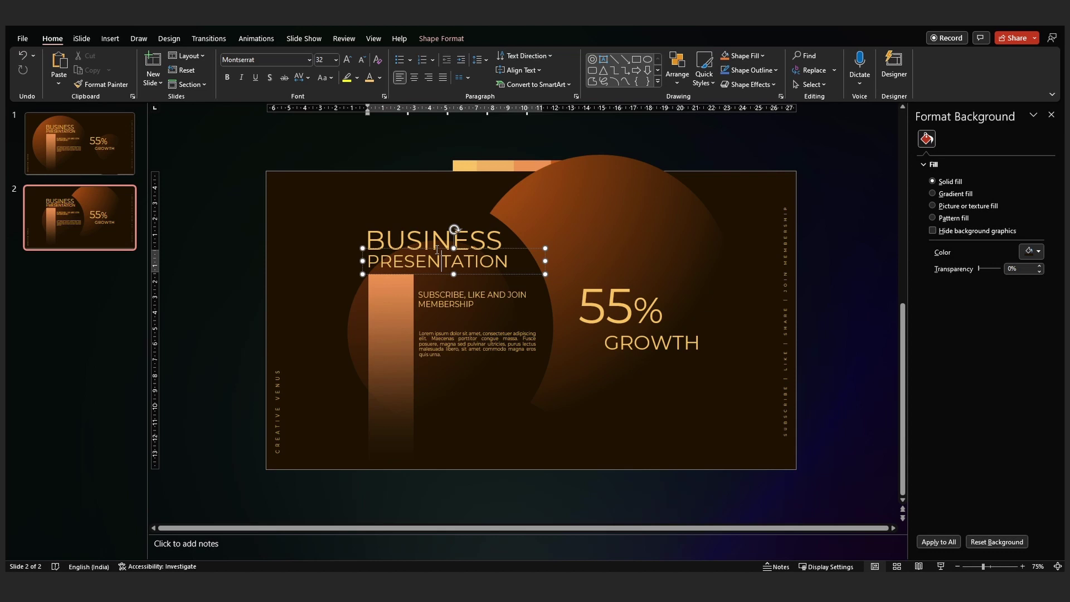
pyautogui.doubleClick(425, 241)
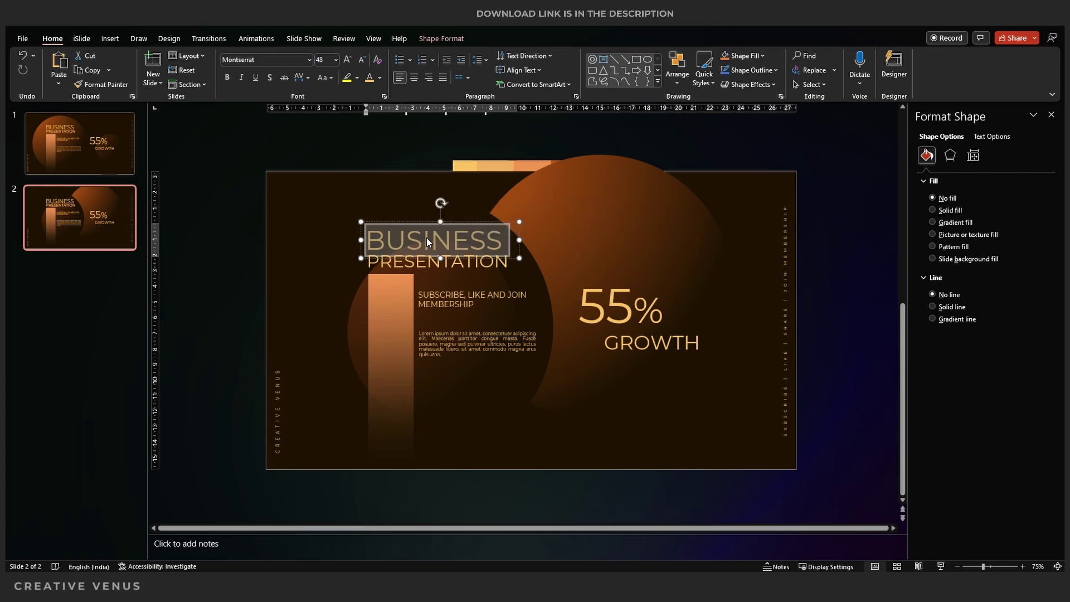
pyautogui.write('im')
pyautogui.press('BackSpace')
pyautogui.press('BackSpace')
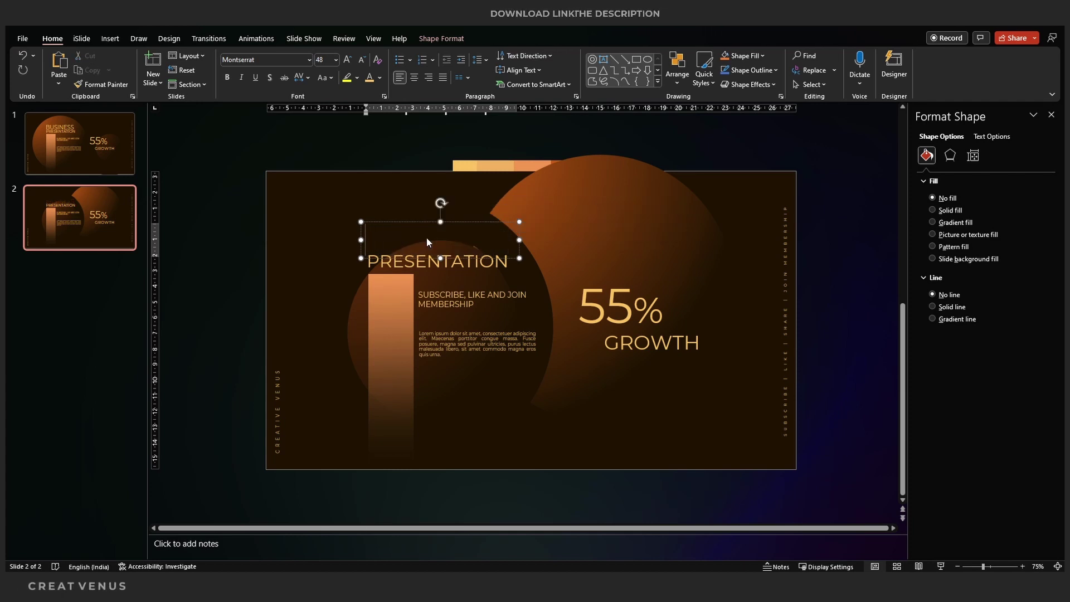
pyautogui.write('IMAGINE')
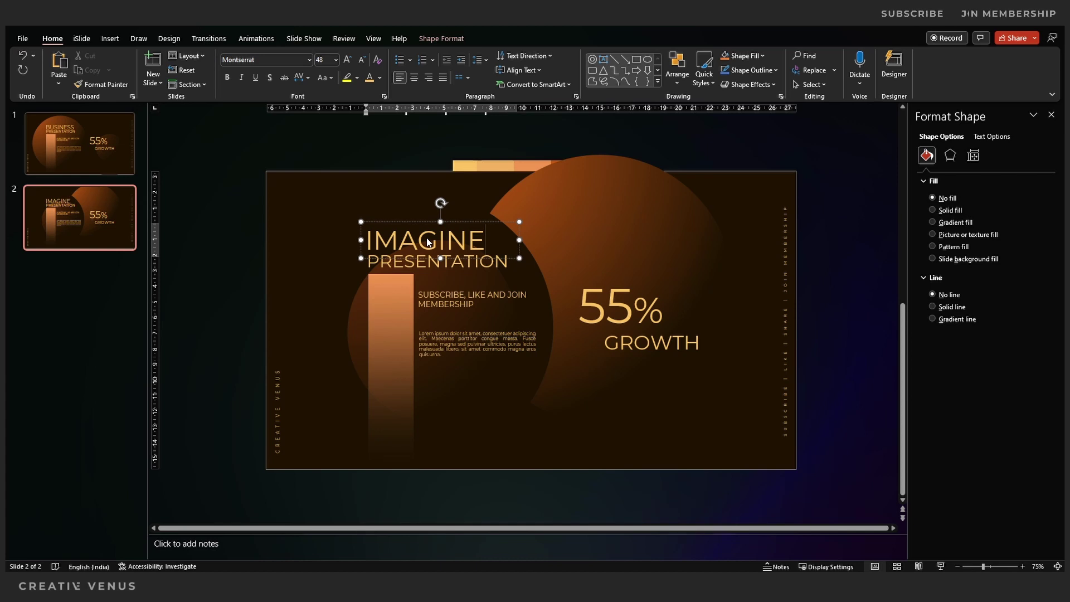
pyautogui.doubleClick(423, 266)
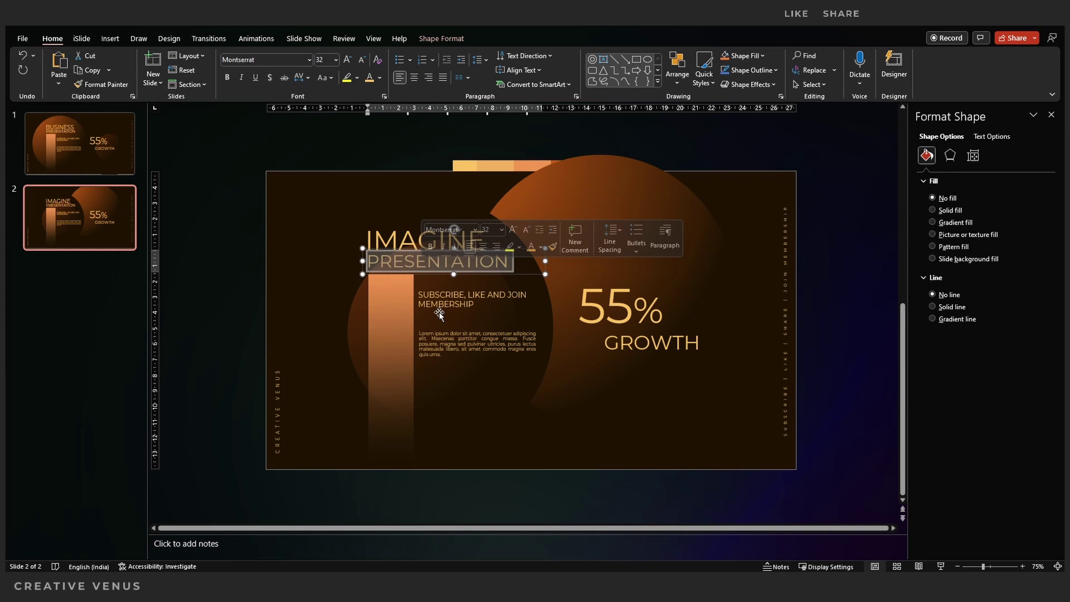
pyautogui.write('CREATE ')
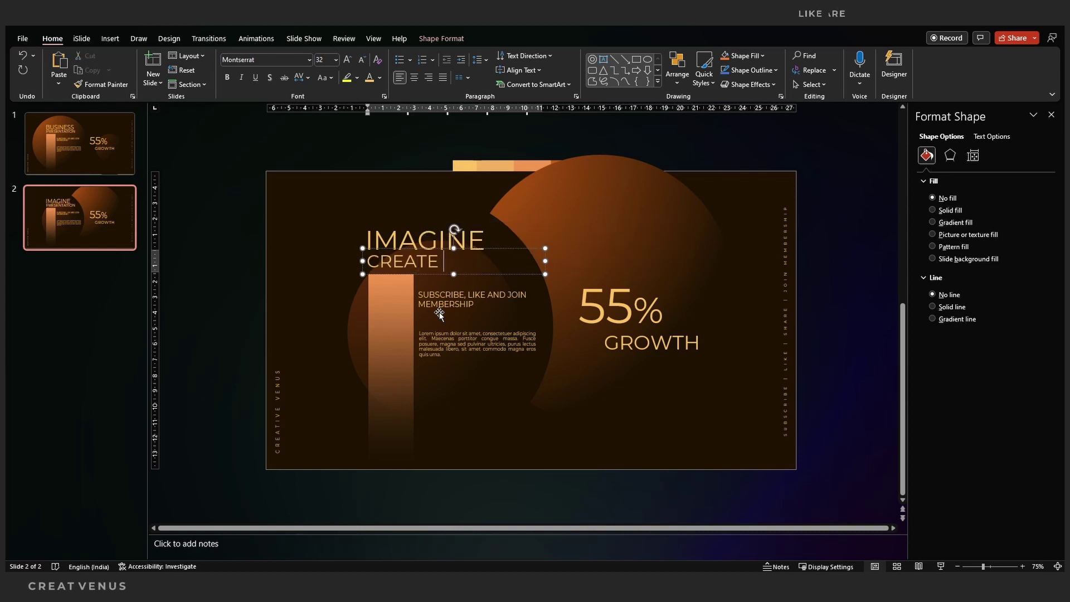
pyautogui.write('YOUR STYLE')
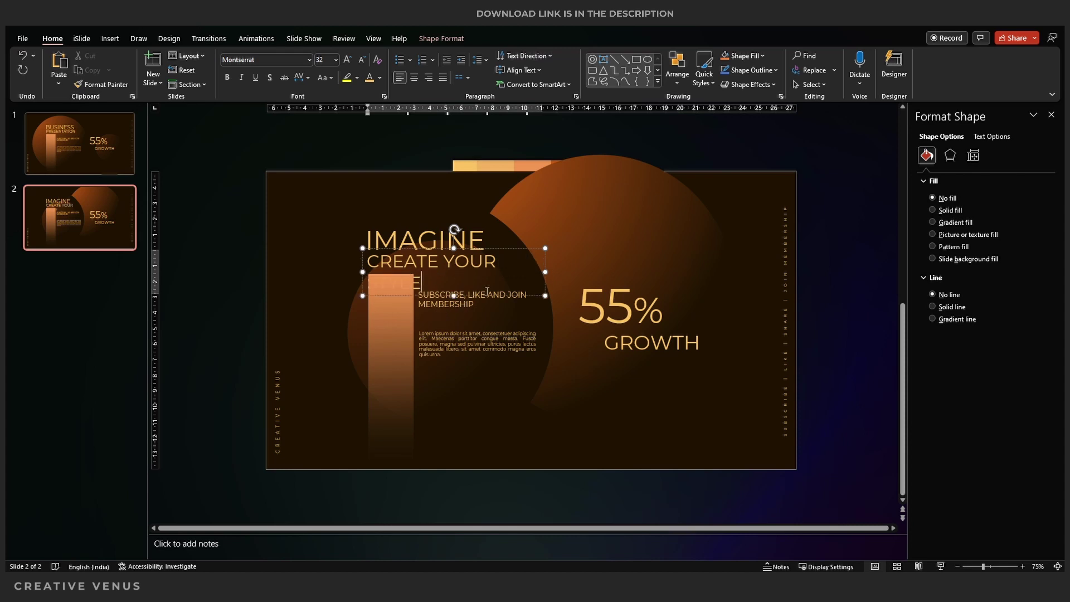
pyautogui.moveTo(543, 270); pyautogui.dragTo(584, 261)
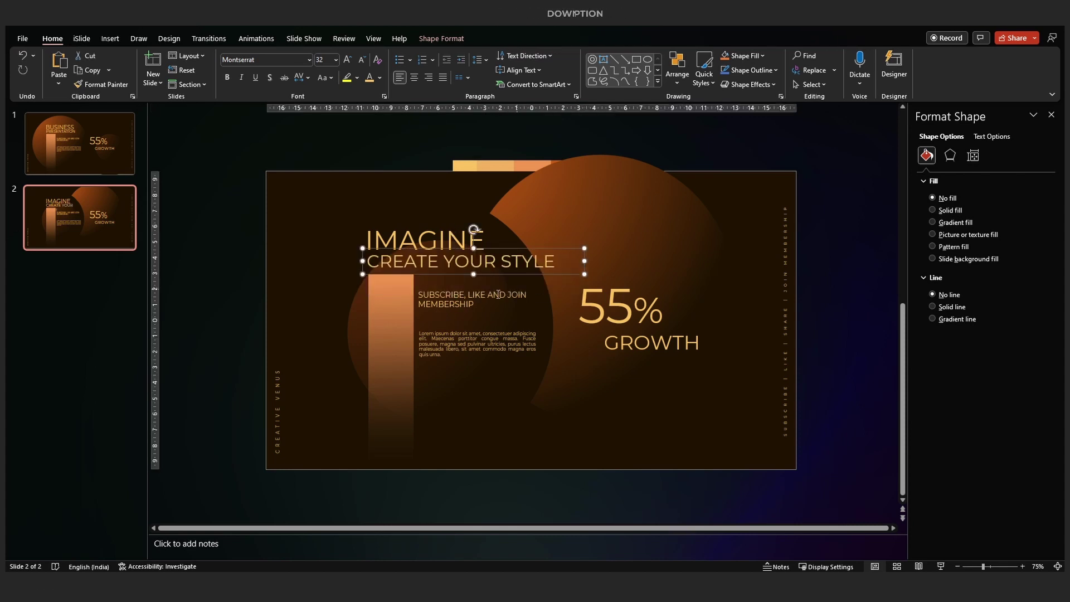
# Shorten the orange bar from the top and change the stat to 45% with the caption STABILITY
pyautogui.click(409, 329)
pyautogui.moveTo(391, 272); pyautogui.dragTo(391, 320)
pyautogui.moveTo(609, 305); pyautogui.dragTo(581, 306)
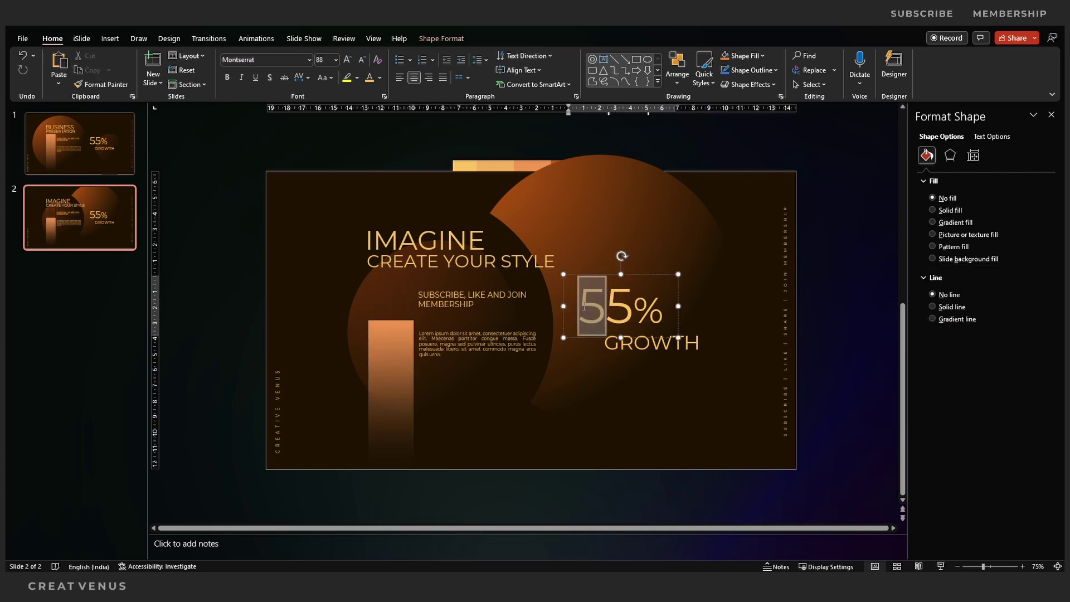
pyautogui.write('4')
pyautogui.doubleClick(639, 348)
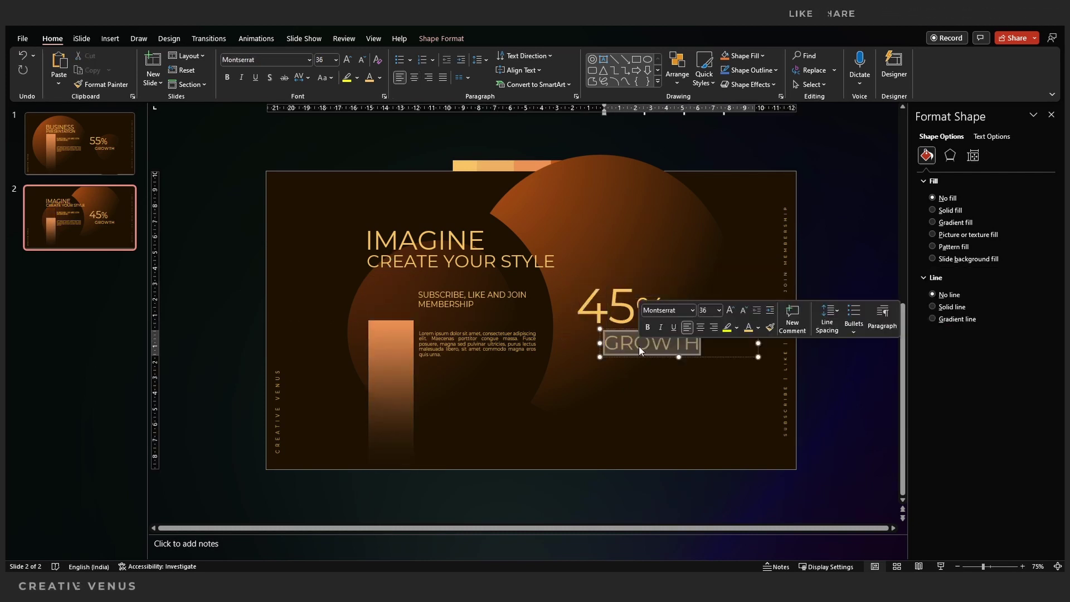
pyautogui.write('STA')
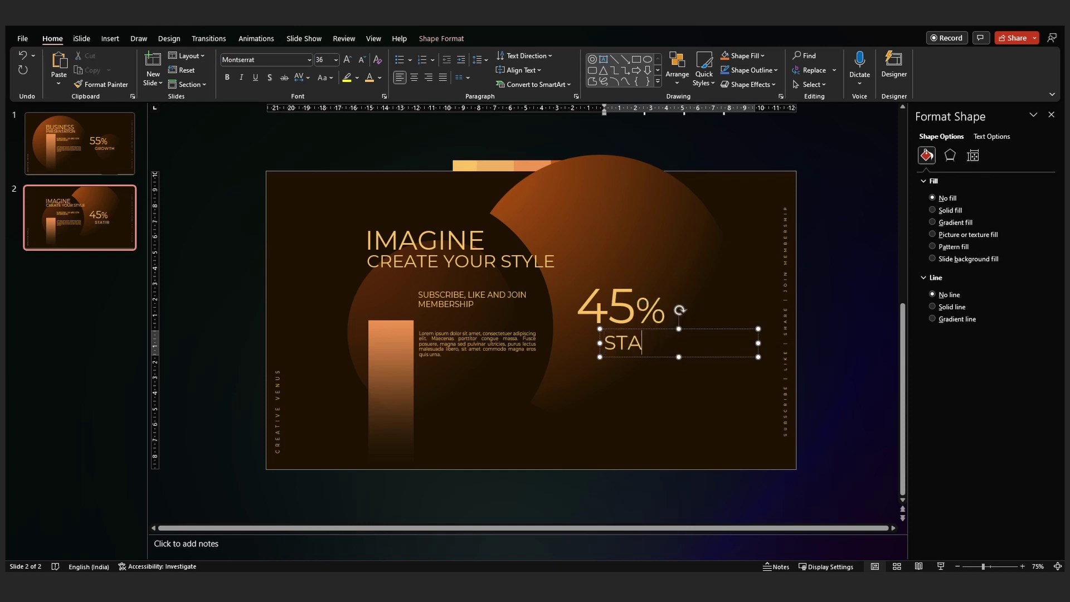
pyautogui.write('TIBITY')
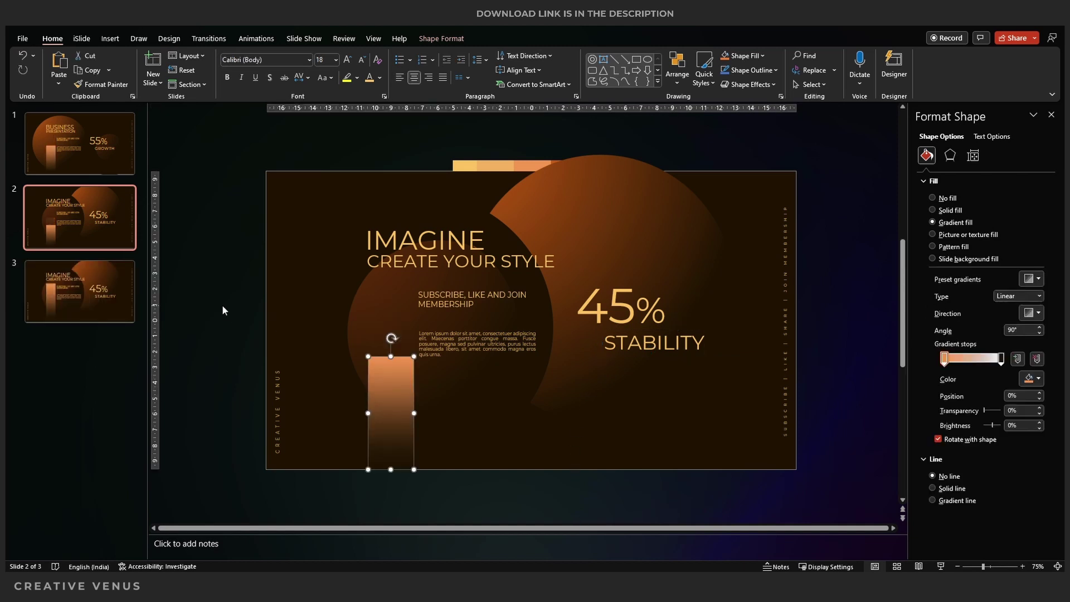
# On the third slide, change the statistic to 95% PROFIT
pyautogui.click(223, 303)
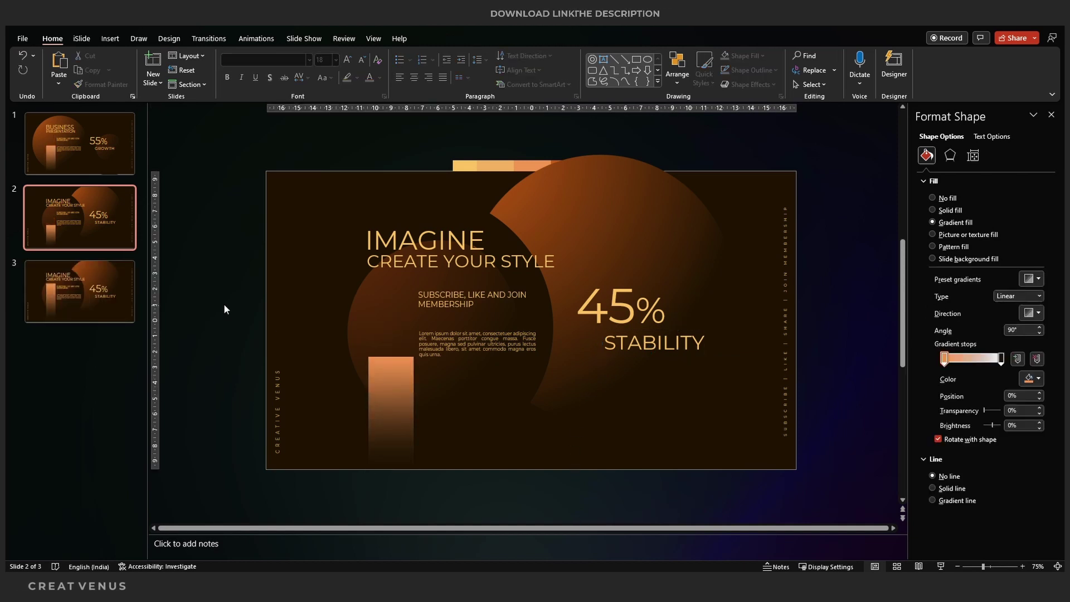
pyautogui.click(127, 282)
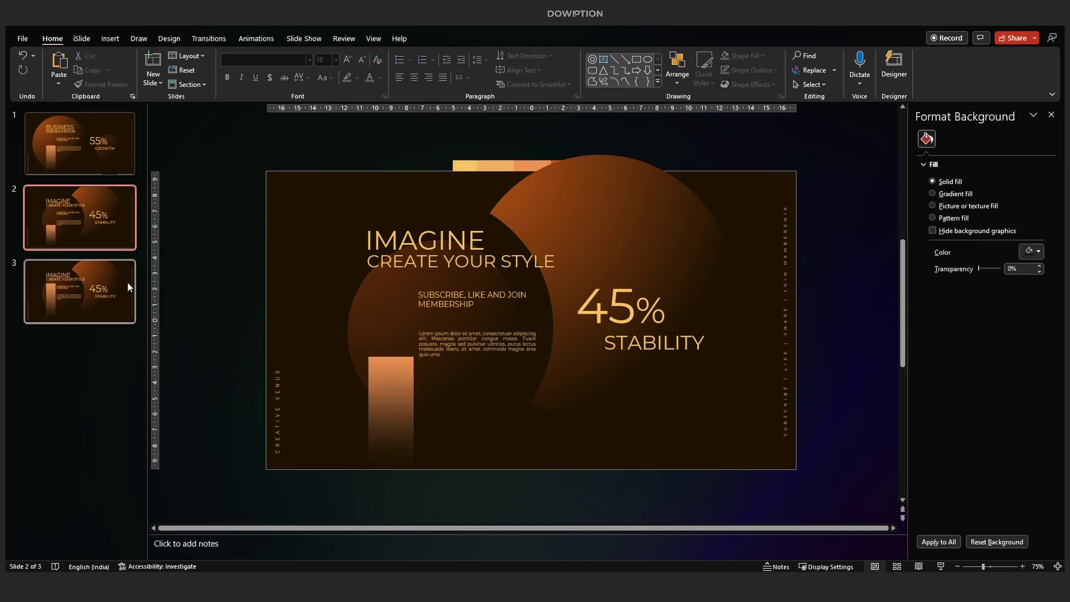
pyautogui.click(609, 310)
pyautogui.moveTo(608, 309); pyautogui.dragTo(587, 304)
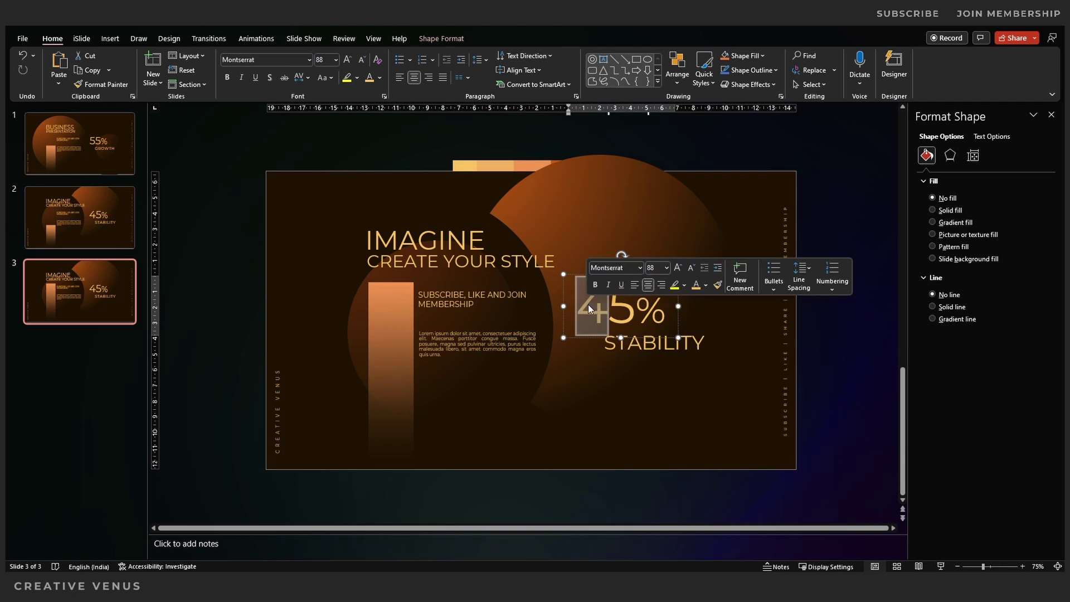
pyautogui.write('9')
pyautogui.doubleClick(639, 351)
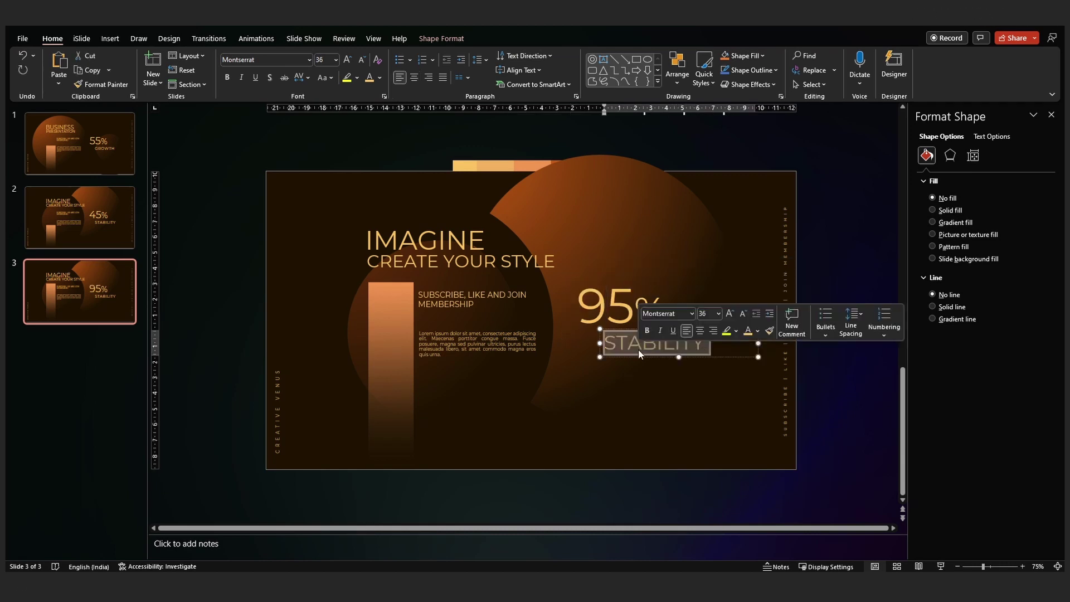
pyautogui.write('PROFIT')
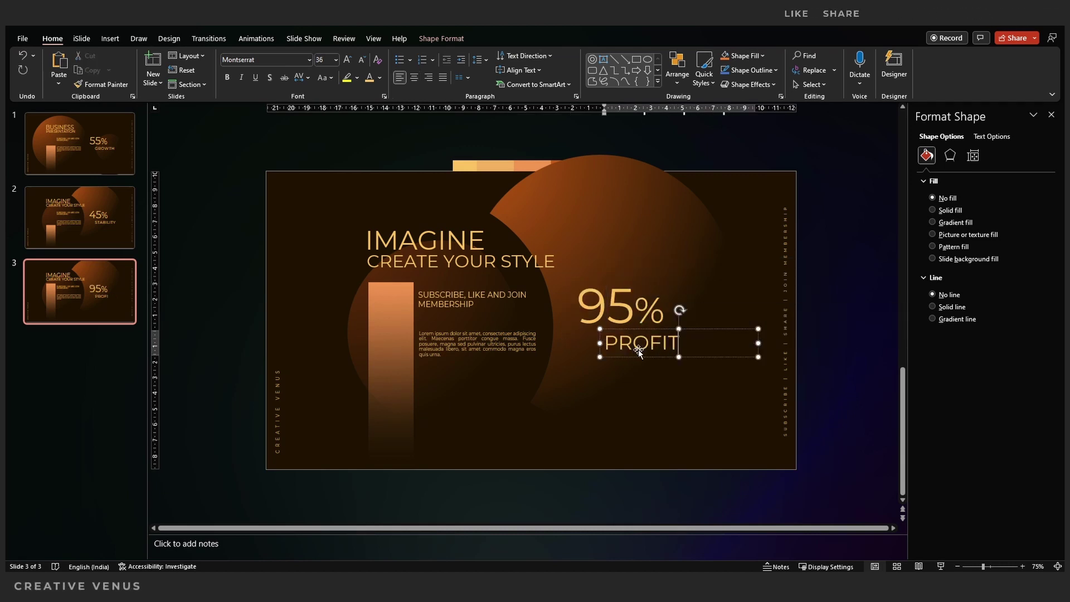
# Change the heading to GENERATE with ROI as the second line
pyautogui.doubleClick(432, 242)
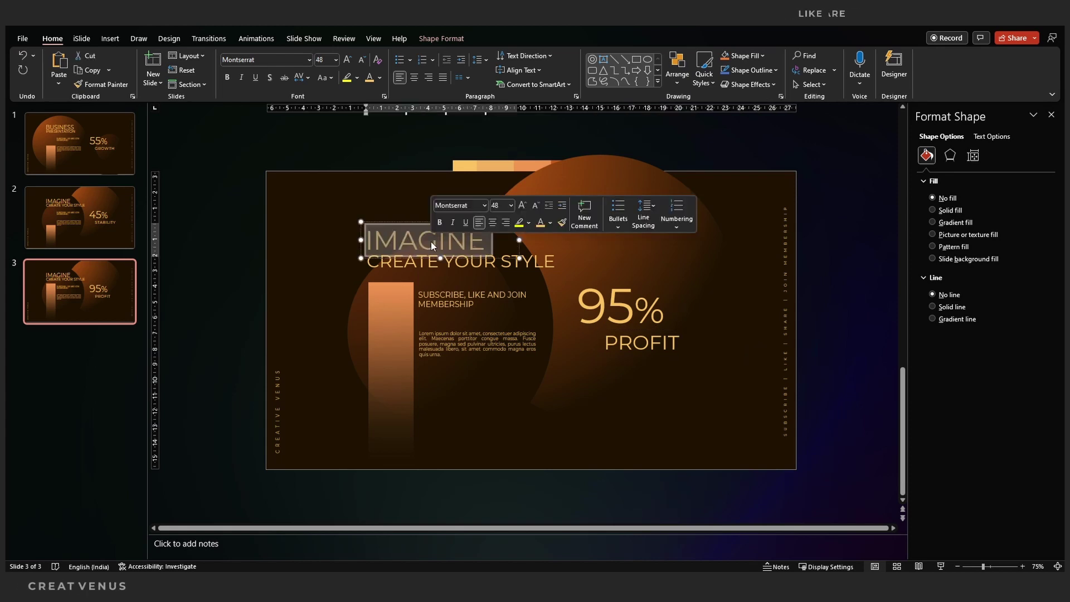
pyautogui.write('GENE')
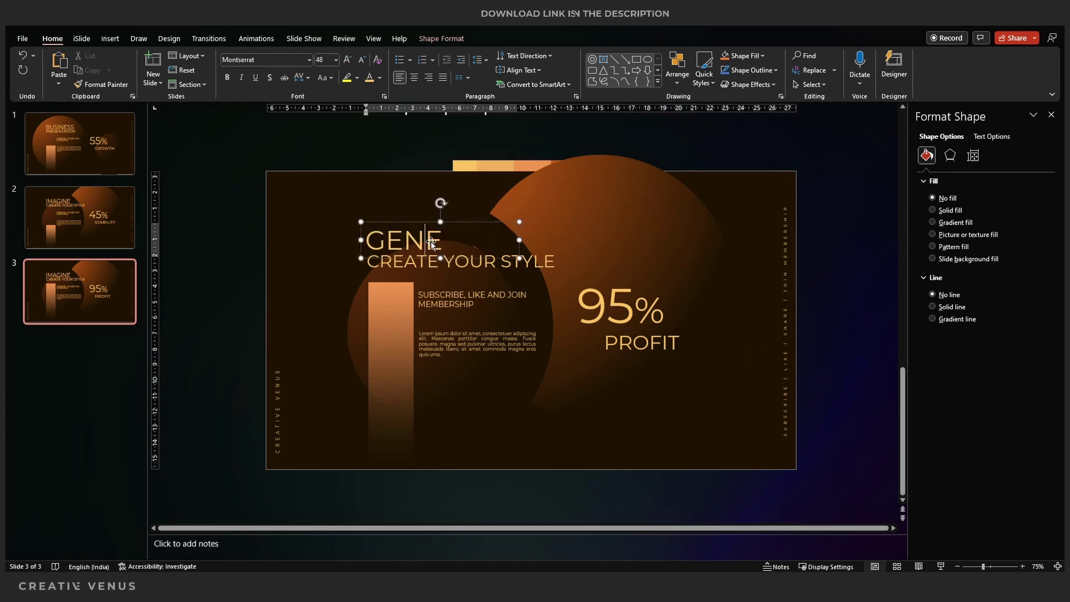
pyautogui.write('RAT')
pyautogui.press('BackSpace')
pyautogui.press('BackSpace')
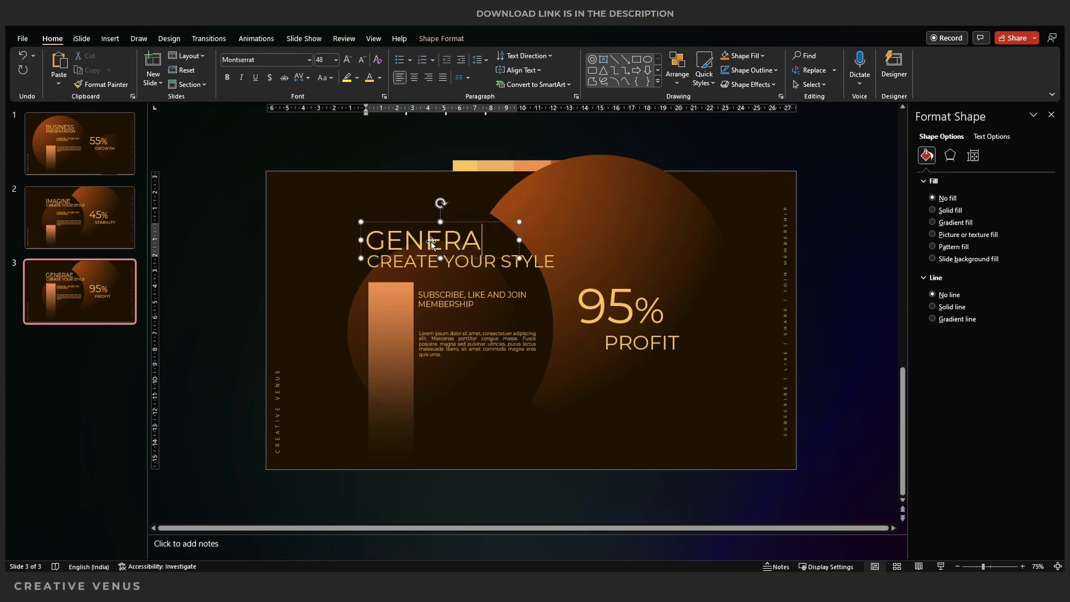
pyautogui.write('ATE')
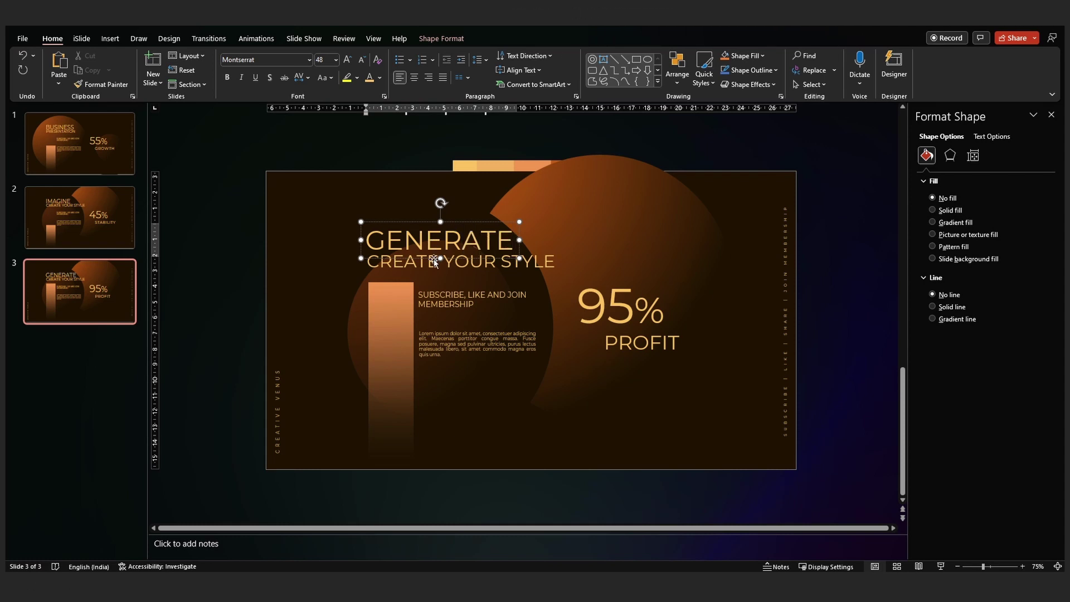
pyautogui.tripleClick(434, 267)
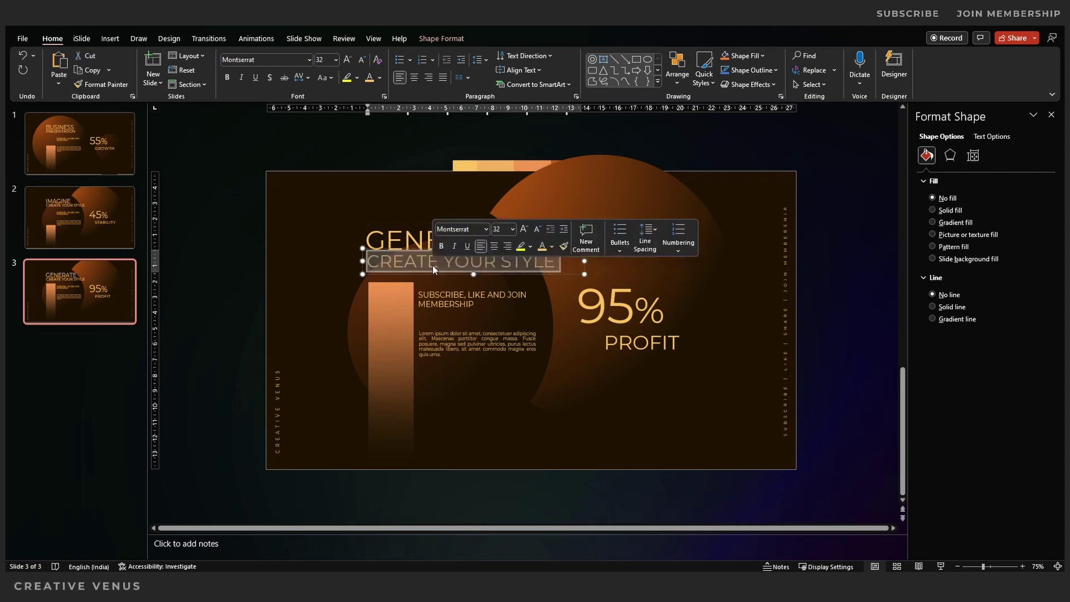
pyautogui.write('ROI')
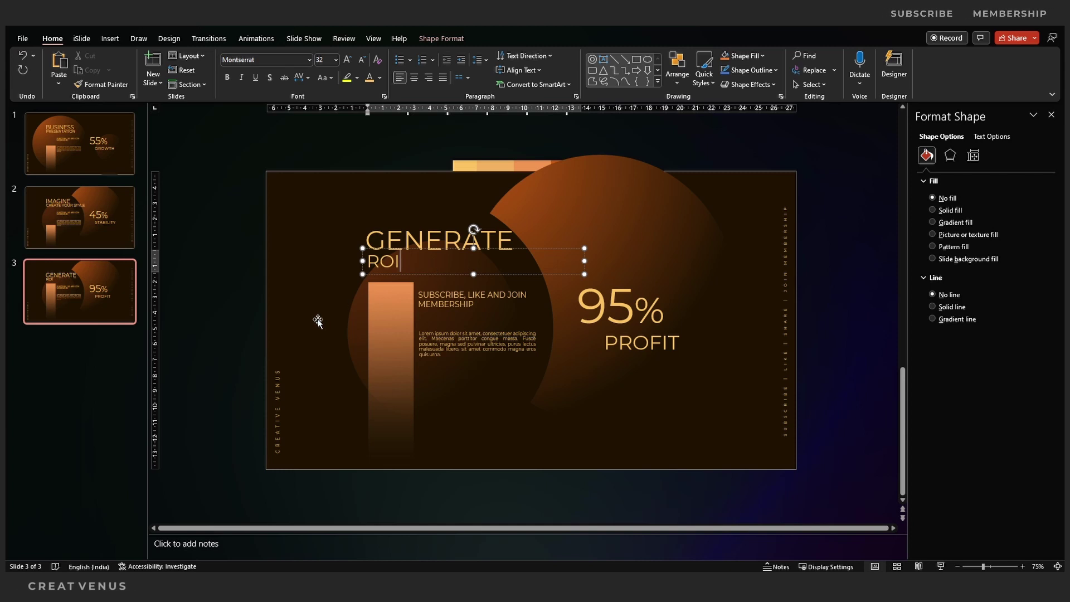
pyautogui.click(258, 333)
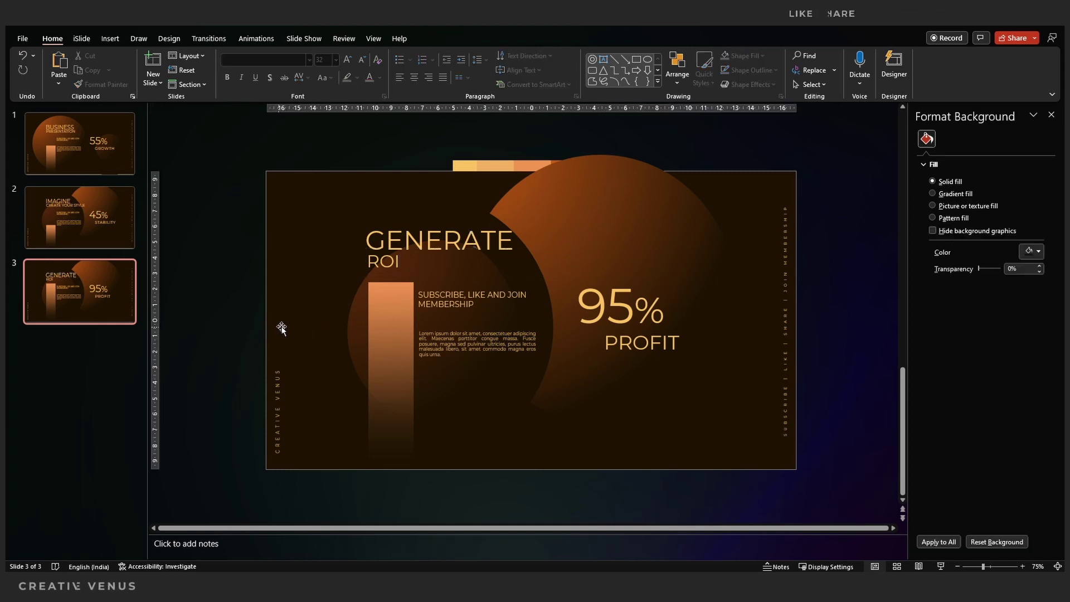
# Thicken the gradient ring with its adjustment handle and move it right
pyautogui.click(459, 409)
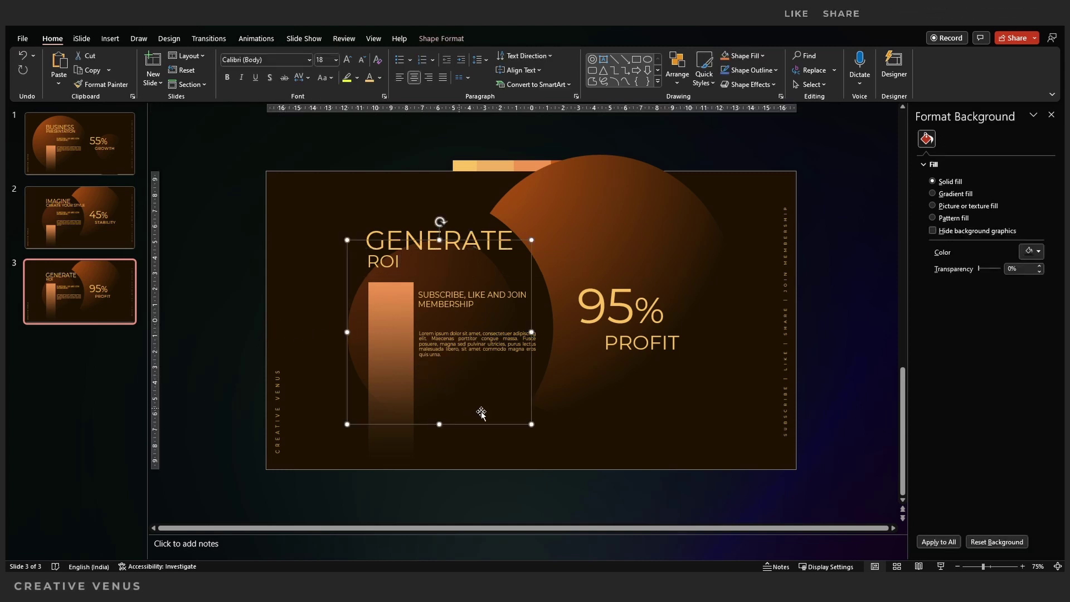
pyautogui.click(482, 412)
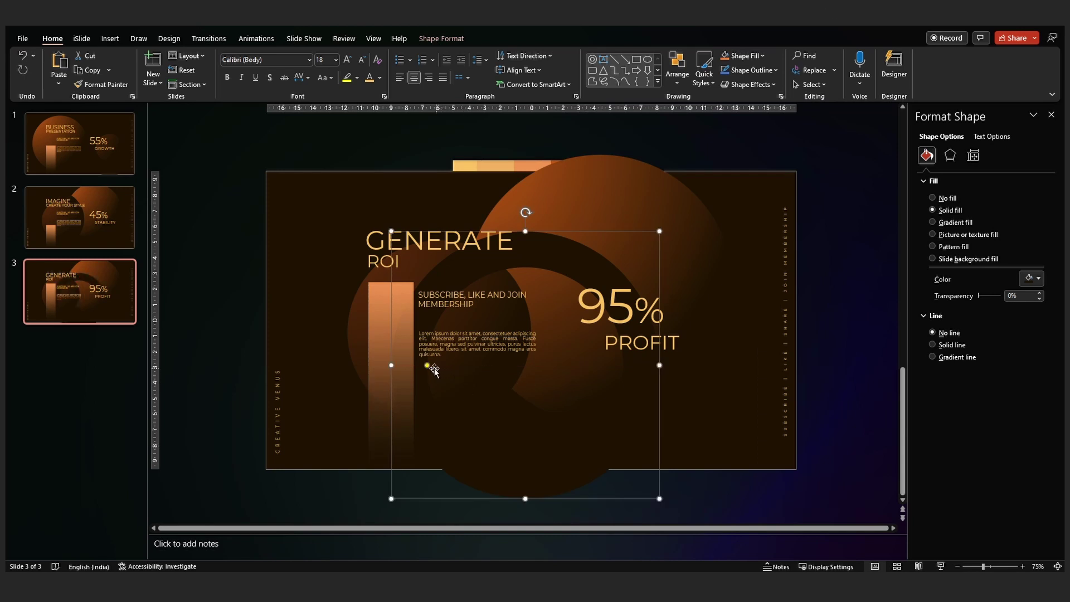
pyautogui.moveTo(428, 366); pyautogui.dragTo(451, 366)
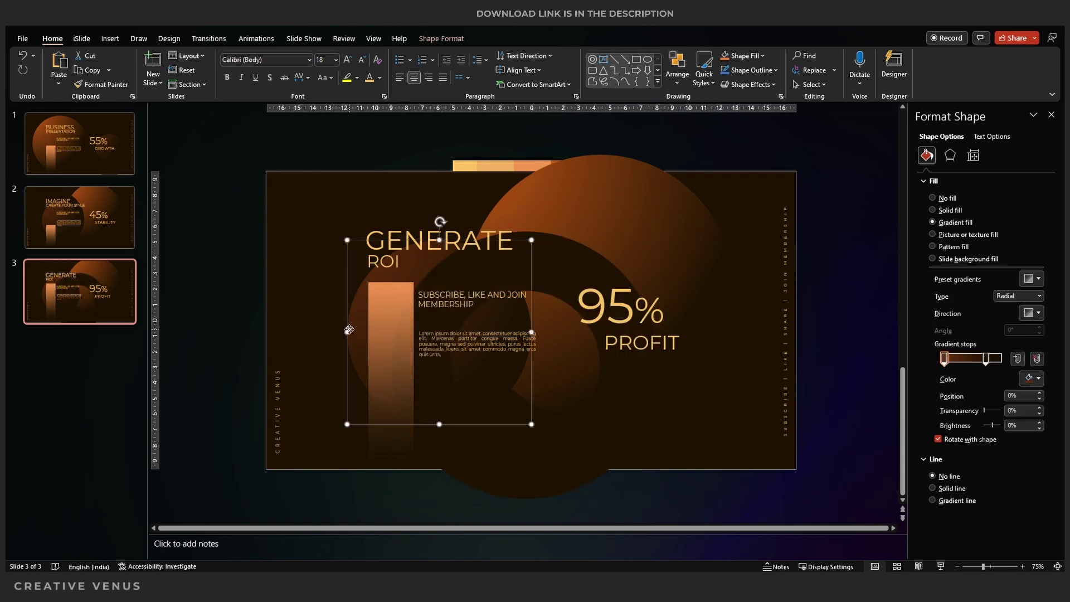
pyautogui.moveTo(490, 351); pyautogui.dragTo(625, 340)
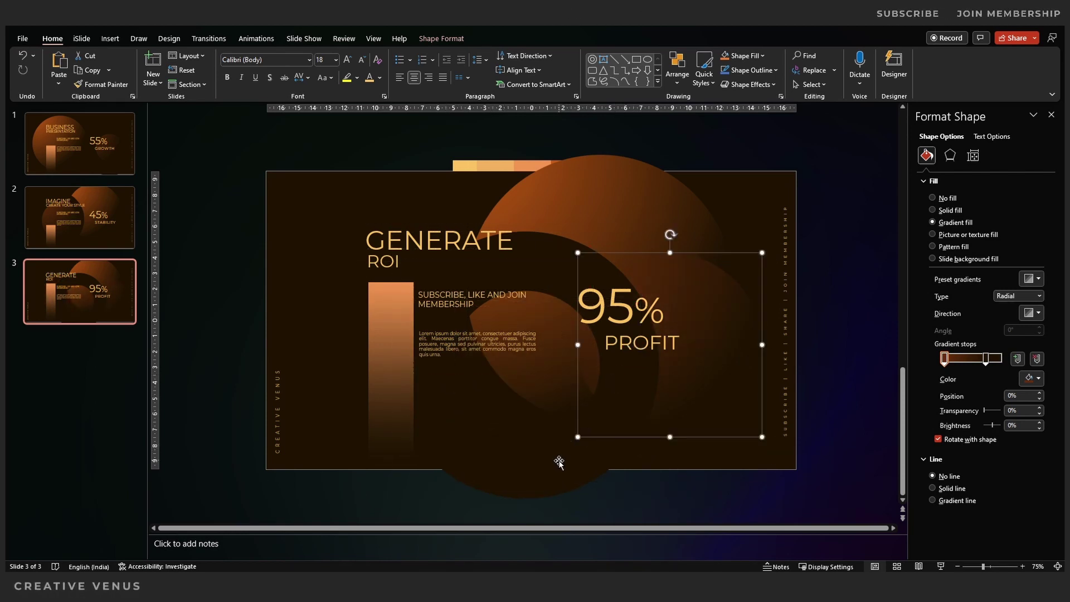
# Arrange the large ring and dark circle so the orange ring forms a thinner crescent
pyautogui.click(447, 425)
pyautogui.moveTo(640, 226); pyautogui.dragTo(423, 224)
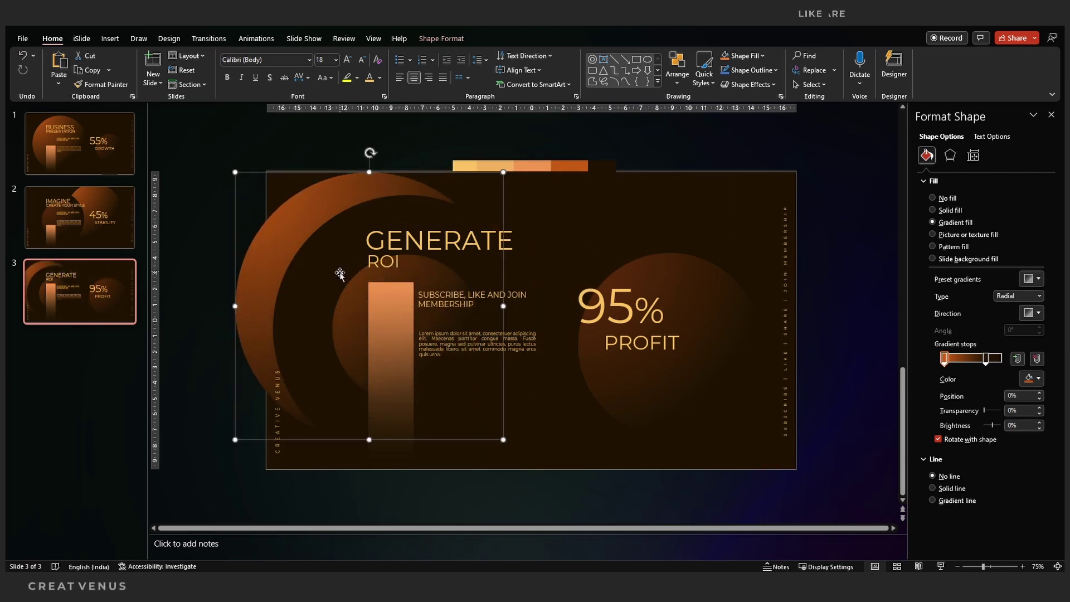
pyautogui.moveTo(342, 277); pyautogui.dragTo(412, 279)
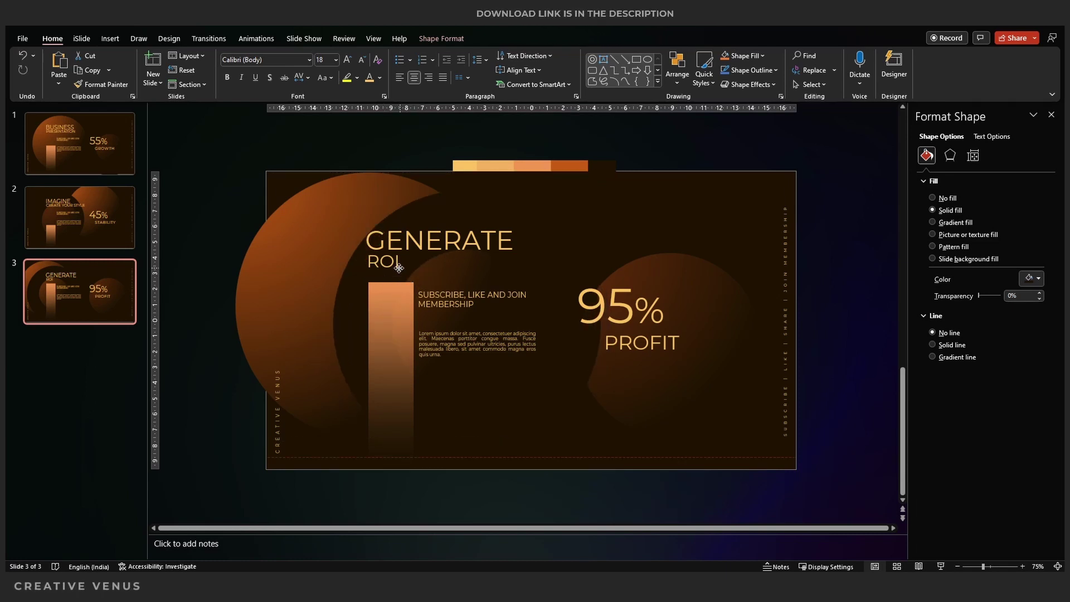
pyautogui.moveTo(304, 268); pyautogui.dragTo(346, 269)
pyautogui.moveTo(480, 216)
pyautogui.mouseDown()
pyautogui.moveTo(557, 182)
pyautogui.moveTo(458, 210)
pyautogui.moveTo(466, 214)
pyautogui.mouseUp()
pyautogui.keyDown('shift'); pyautogui.click(115, 145); pyautogui.keyUp('shift')
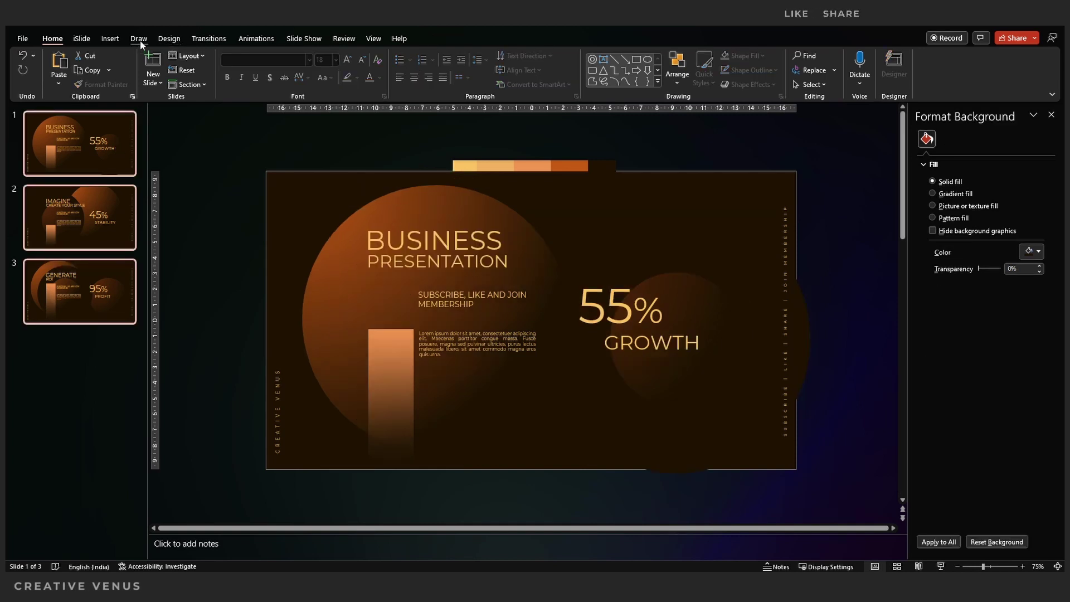
# Apply the Morph transition to all three slides
pyautogui.click(248, 39)
pyautogui.click(207, 39)
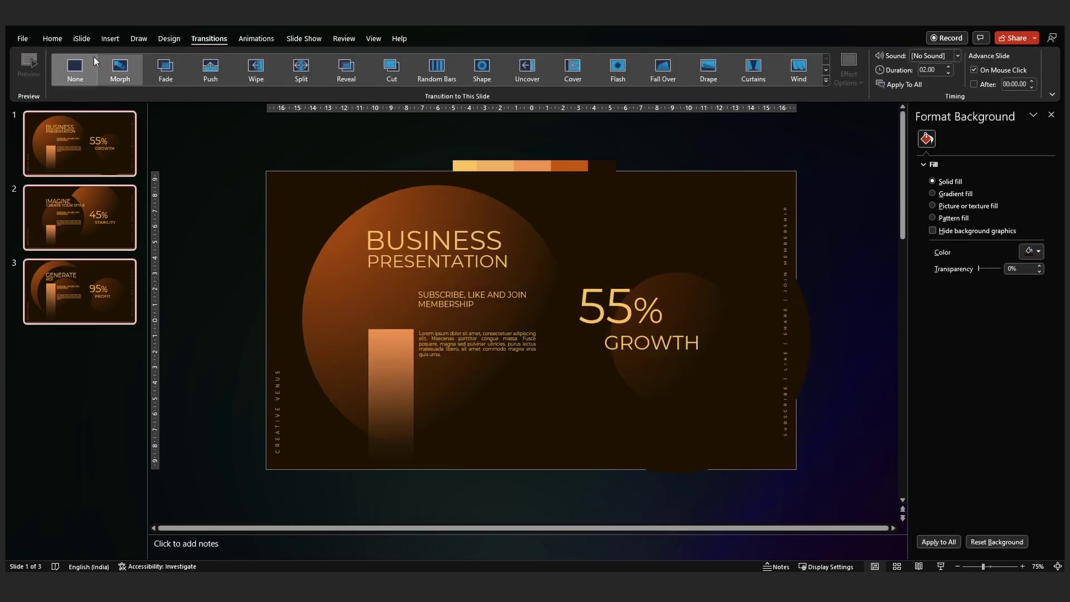
pyautogui.click(119, 68)
# Duplicate the first slide as a new slide 2
pyautogui.click(93, 136)
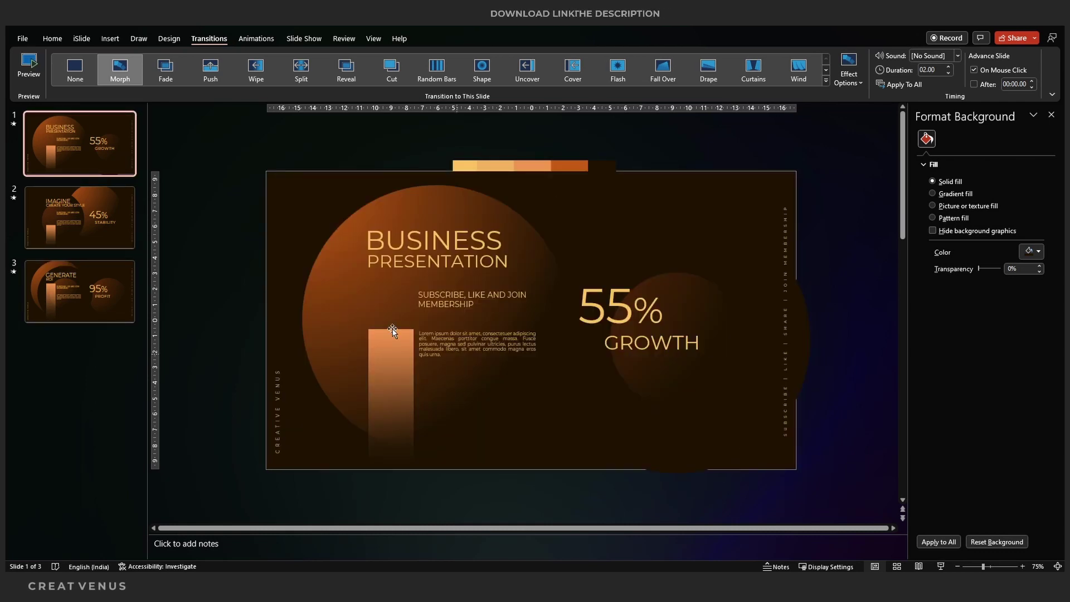
pyautogui.hotkey('ctrl', 'd')
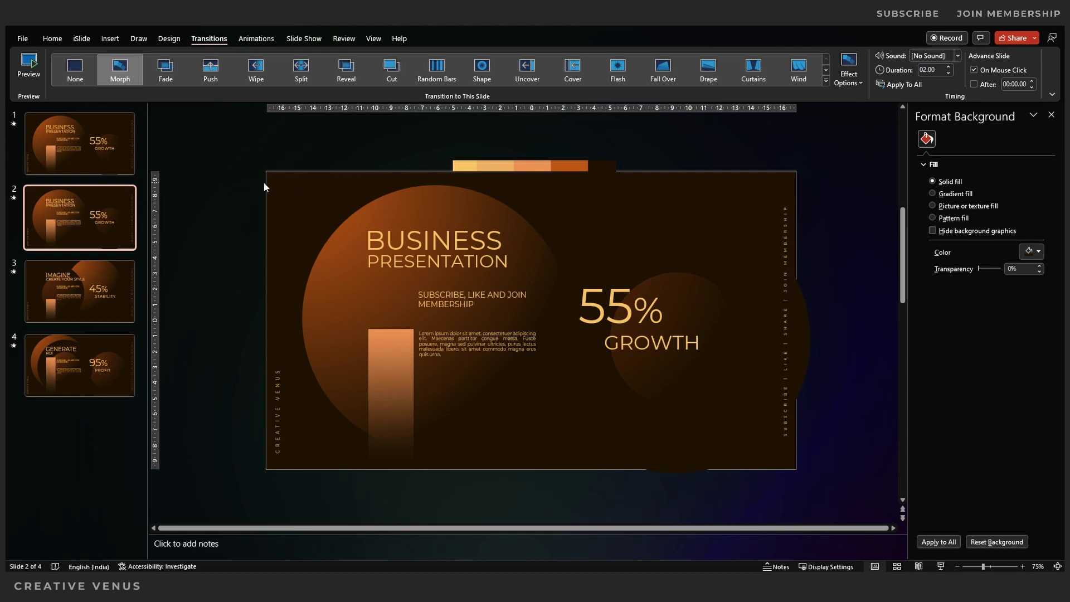
pyautogui.click(407, 198)
# Push both circles off the slide, one past the left edge and one to the lower right
pyautogui.moveTo(407, 199); pyautogui.dragTo(176, 198)
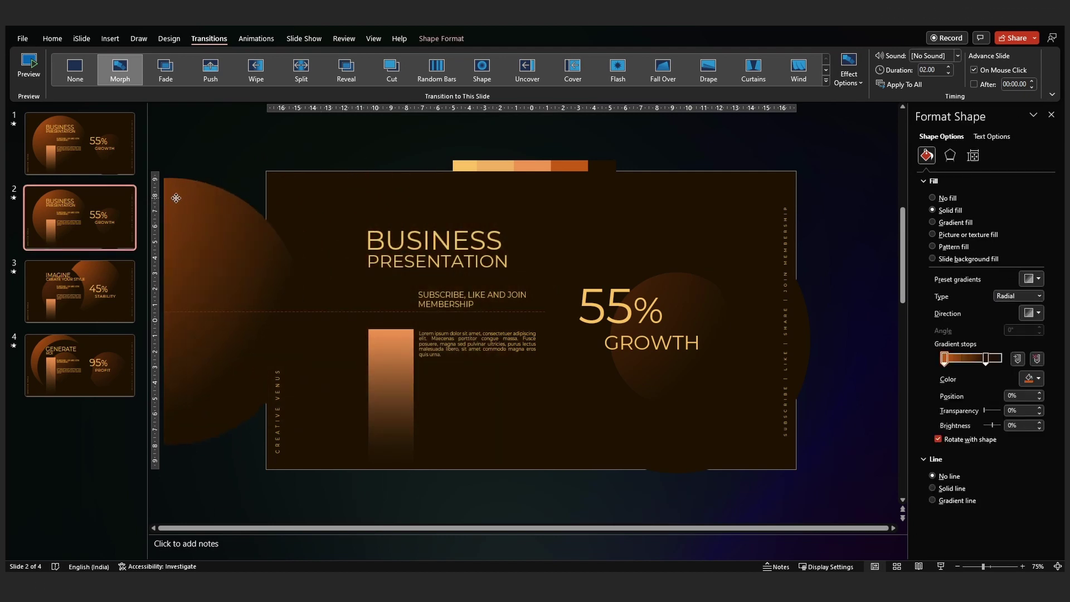
pyautogui.hotkey('ctrl', 'z')
pyautogui.moveTo(480, 210); pyautogui.dragTo(247, 215)
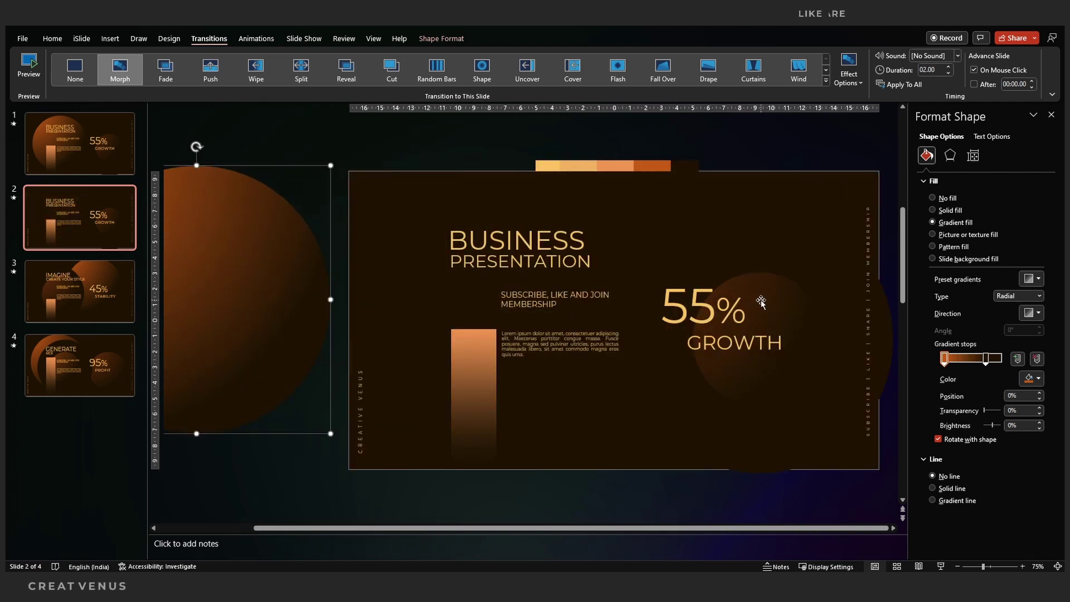
pyautogui.moveTo(761, 301); pyautogui.dragTo(898, 204)
pyautogui.click(957, 566)
pyautogui.click(958, 566)
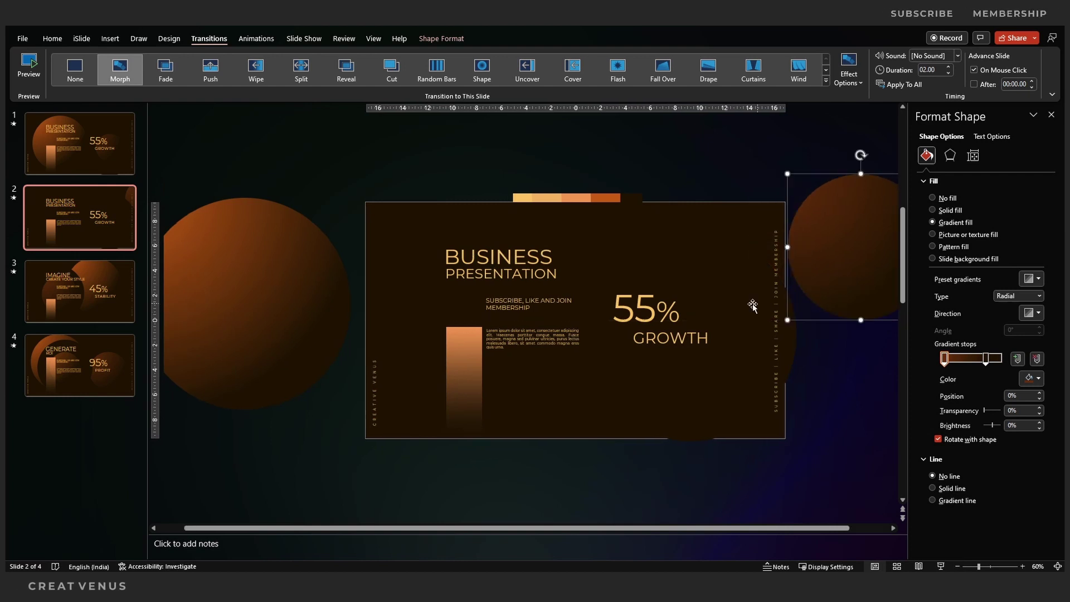
pyautogui.click(718, 296)
pyautogui.click(722, 285)
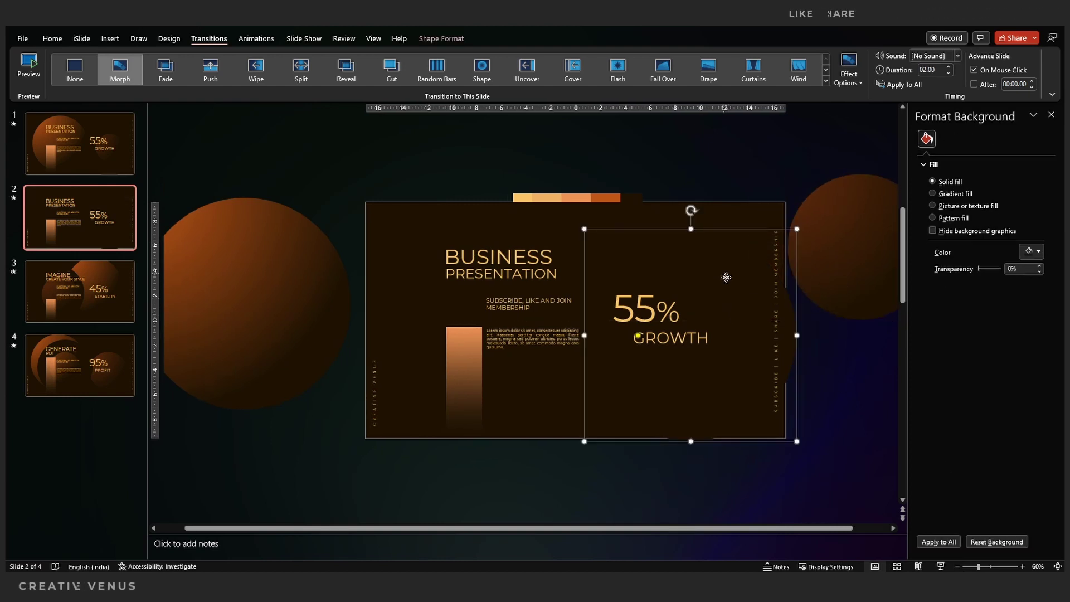
pyautogui.moveTo(721, 272); pyautogui.dragTo(896, 395)
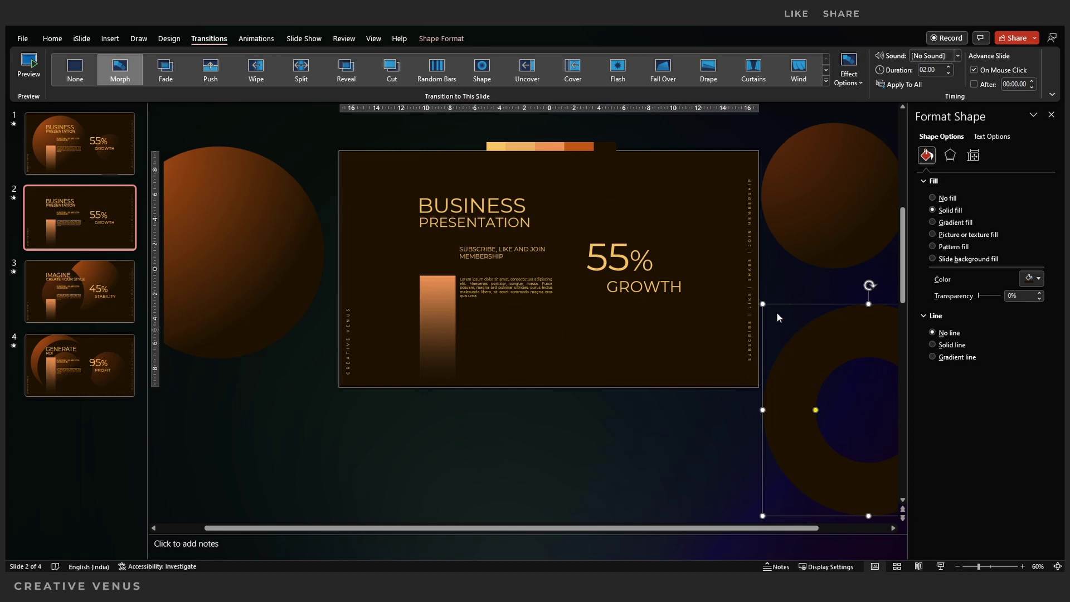
# Move the SUBSCRIBE | LIKE | SHARE text, gradient bar and CREATIVE VENUS text below the slide
pyautogui.click(755, 308)
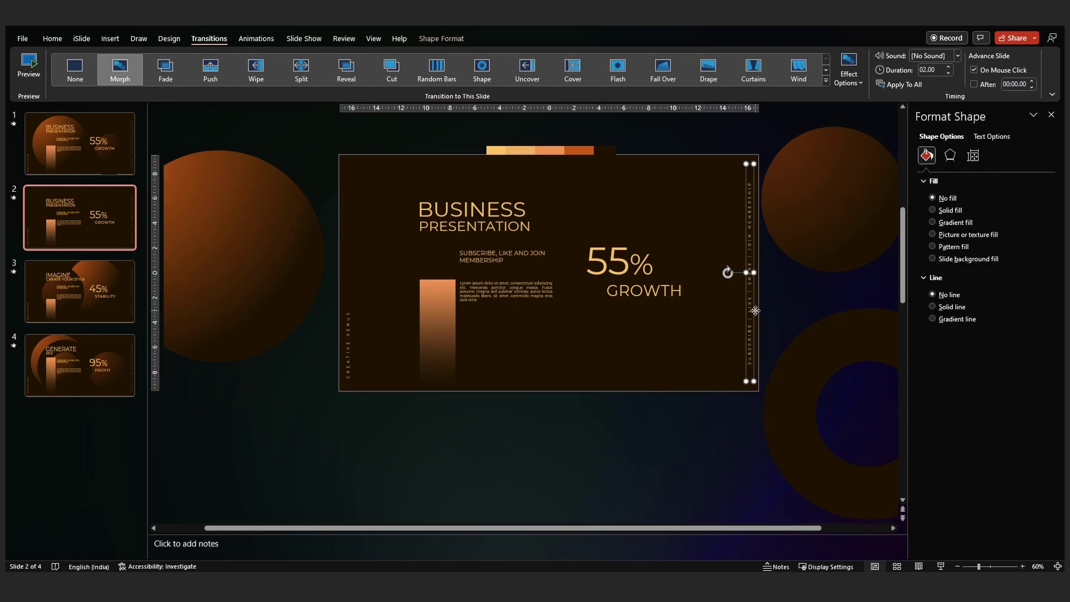
pyautogui.moveTo(754, 307); pyautogui.dragTo(754, 501)
pyautogui.press('Escape')
pyautogui.moveTo(754, 339); pyautogui.dragTo(757, 444)
pyautogui.moveTo(756, 365); pyautogui.dragTo(755, 473)
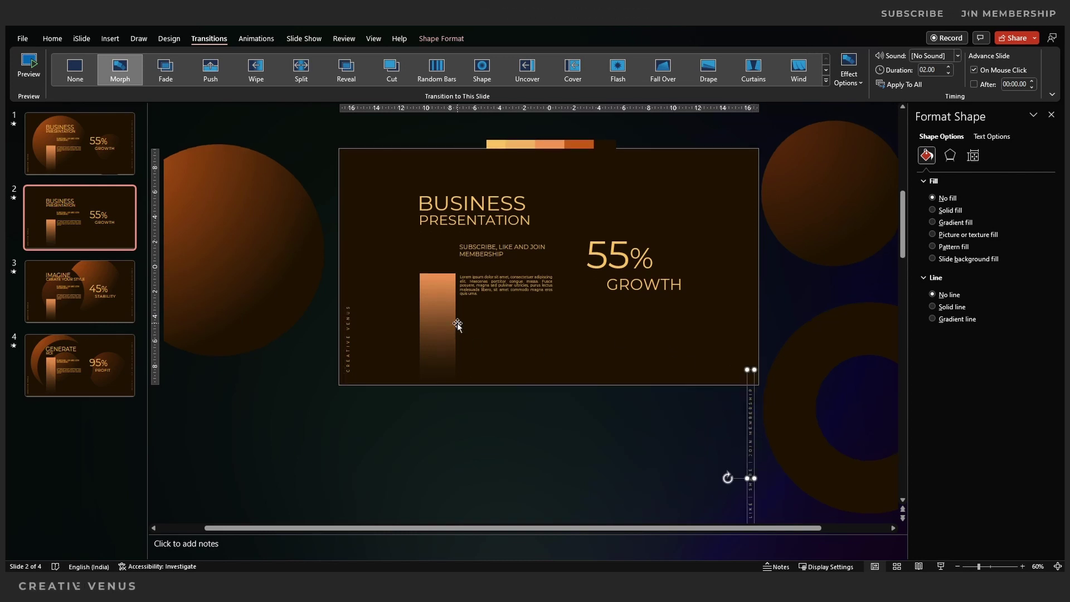
pyautogui.click(442, 300)
pyautogui.moveTo(443, 299); pyautogui.dragTo(440, 425)
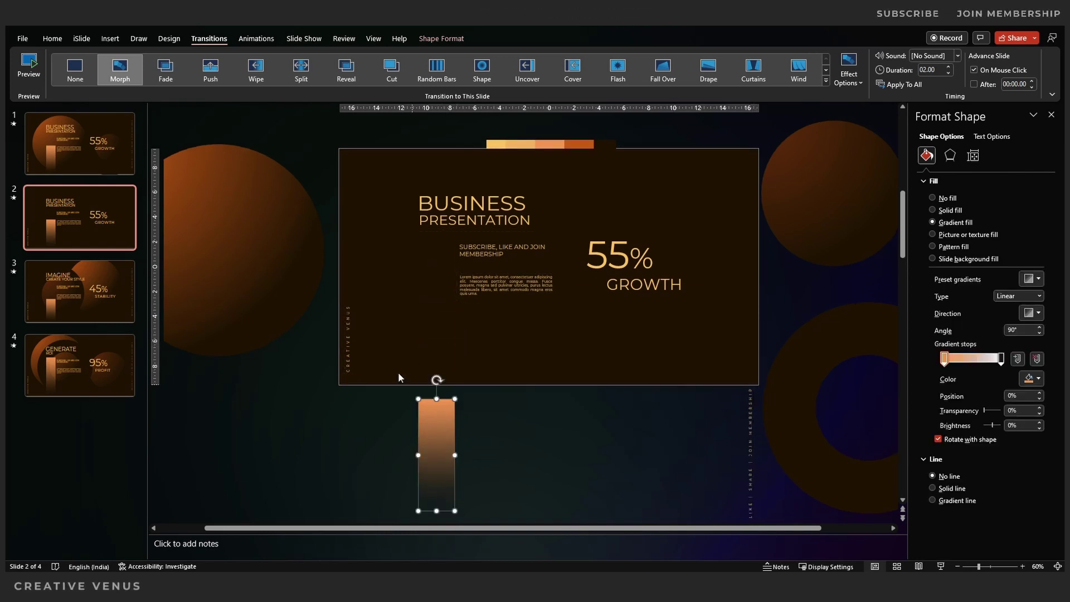
pyautogui.click(347, 315)
pyautogui.moveTo(347, 315); pyautogui.dragTo(351, 354)
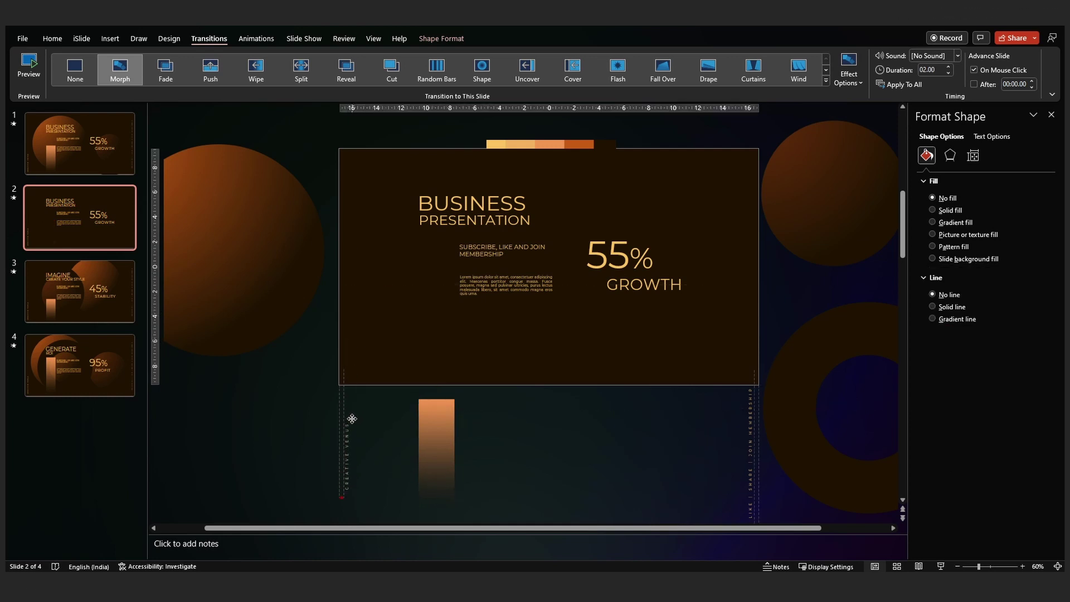
# Move the BUSINESS, PRESENTATION, SUBSCRIBE, lorem paragraph and GROWTH text boxes above the slide
pyautogui.click(483, 230)
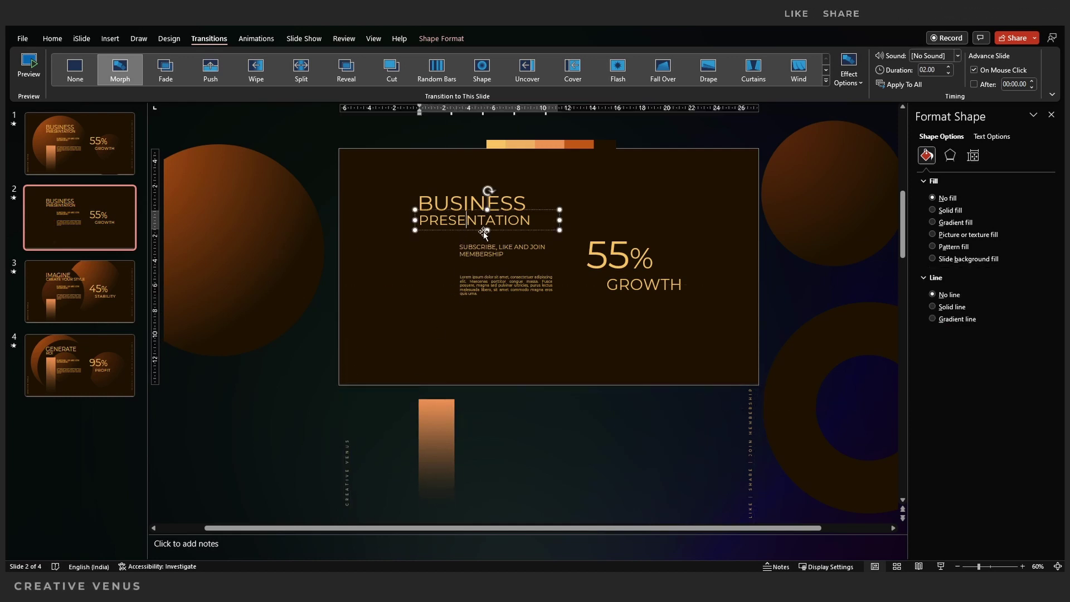
pyautogui.keyDown('shift'); pyautogui.click(472, 205); pyautogui.keyUp('shift')
pyautogui.keyDown('shift'); pyautogui.click(502, 251); pyautogui.keyUp('shift')
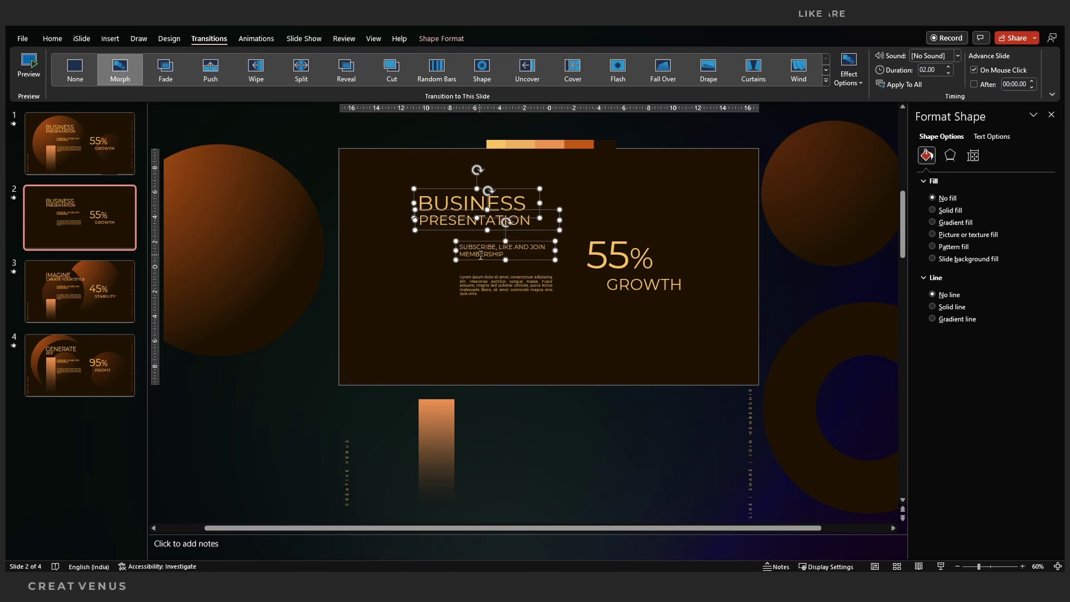
pyautogui.keyDown('shift'); pyautogui.click(550, 279); pyautogui.keyUp('shift')
pyautogui.keyDown('shift'); pyautogui.click(624, 285); pyautogui.keyUp('shift')
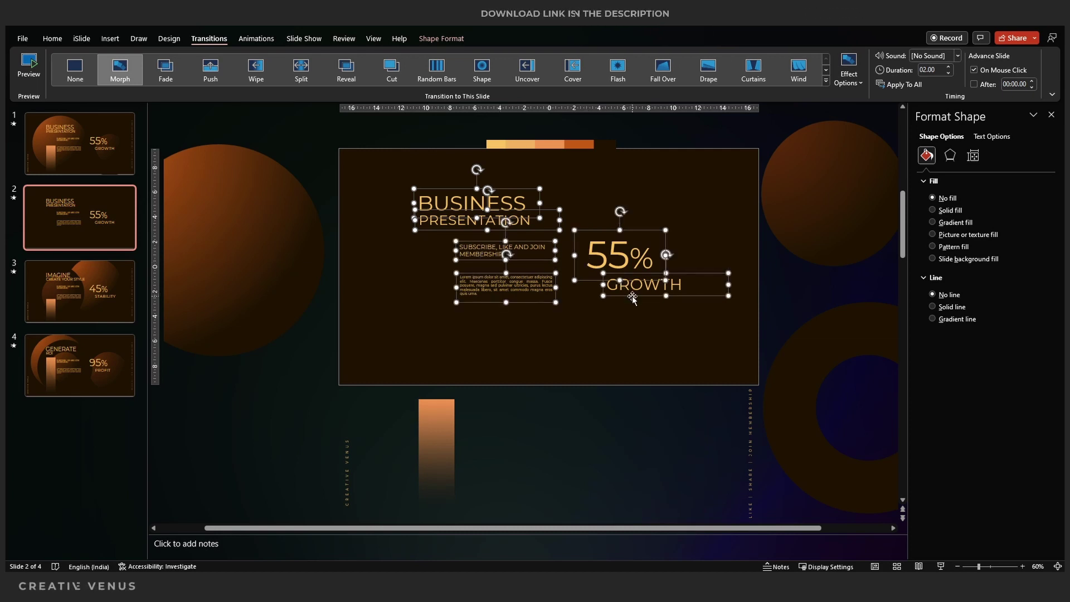
pyautogui.moveTo(632, 291); pyautogui.dragTo(622, 125)
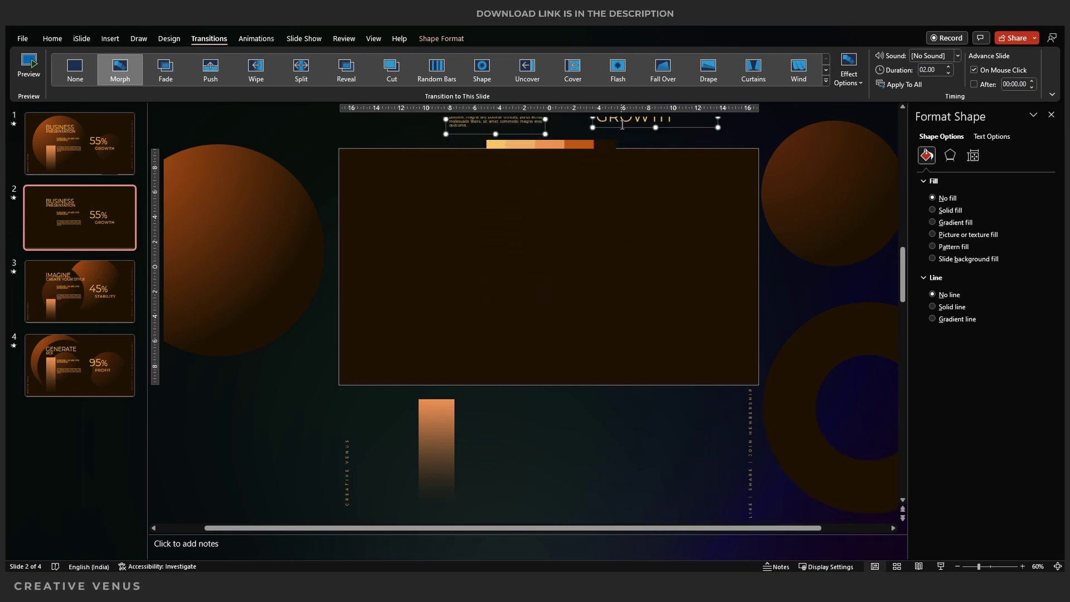
pyautogui.click(97, 159)
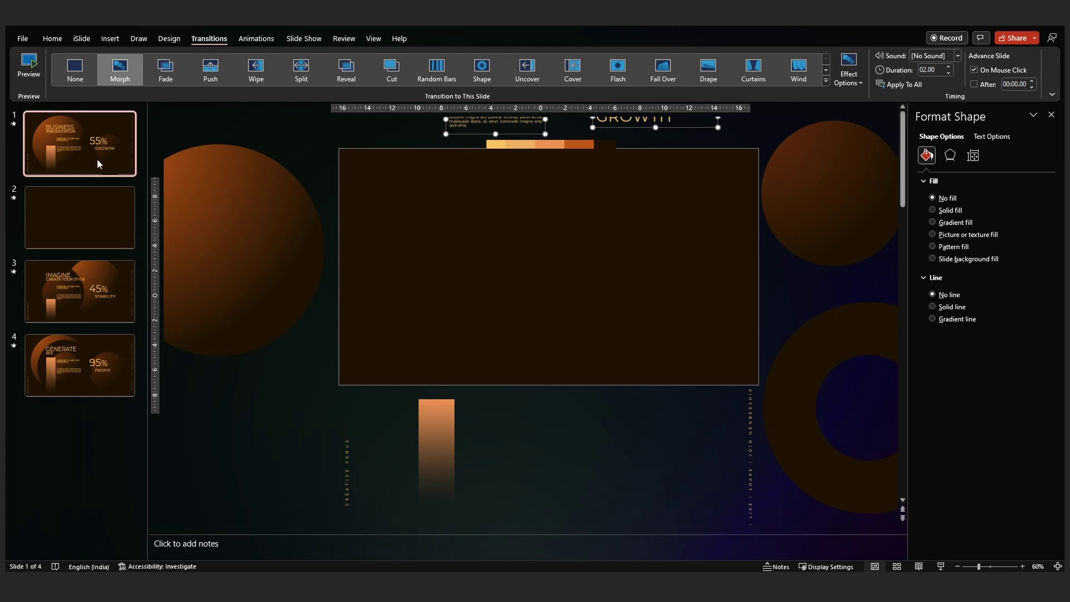
# Preview the slideshow, then move the blank slide to the front of the deck
pyautogui.click(942, 566)
pyautogui.press('Escape')
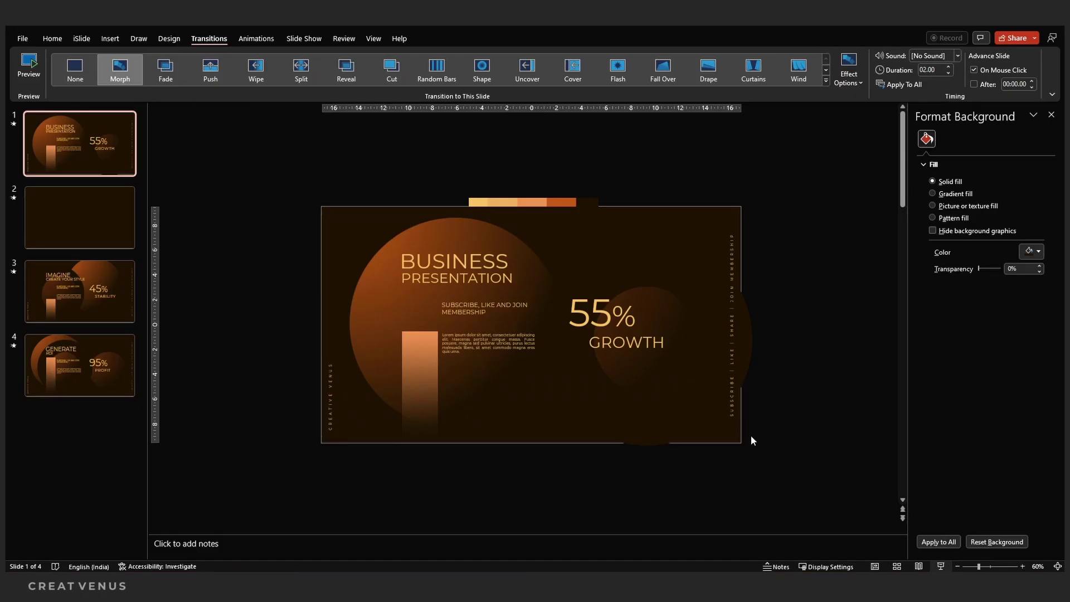
pyautogui.moveTo(103, 213); pyautogui.dragTo(86, 132)
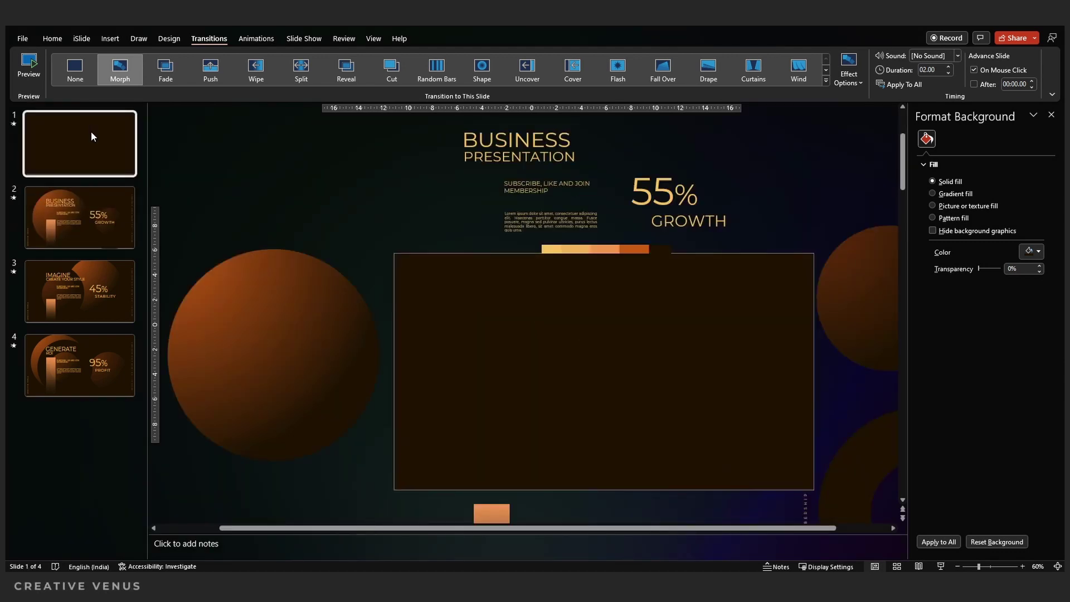